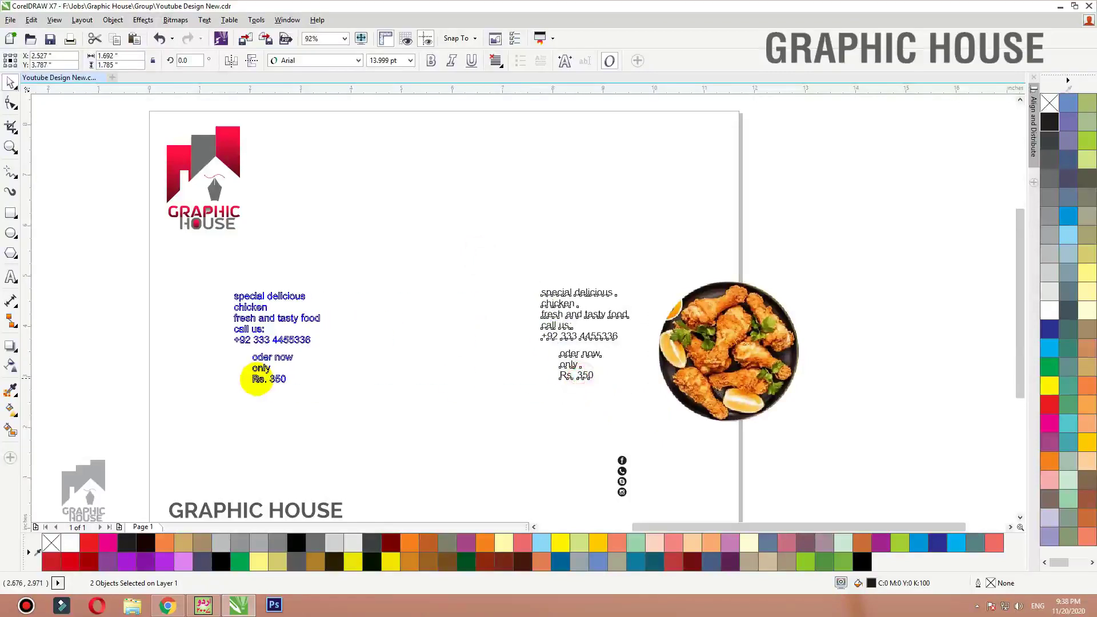
Step: Move the chicken plate image onto the page's right edge and place the four social icons, enlarged, near the left edge
{"action": "left_click_drag", "start_coordinate": [725, 351], "coordinate": [764, 365]}
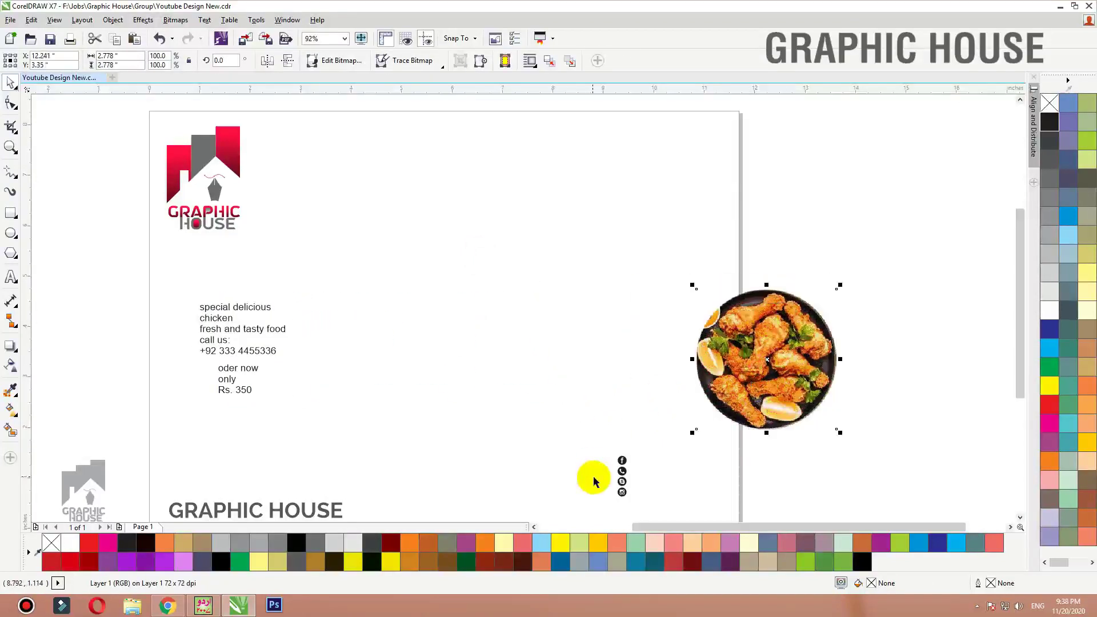
{"action": "left_click_drag", "start_coordinate": [649, 423], "coordinate": [583, 540]}
{"action": "left_click_drag", "start_coordinate": [630, 443], "coordinate": [174, 385]}
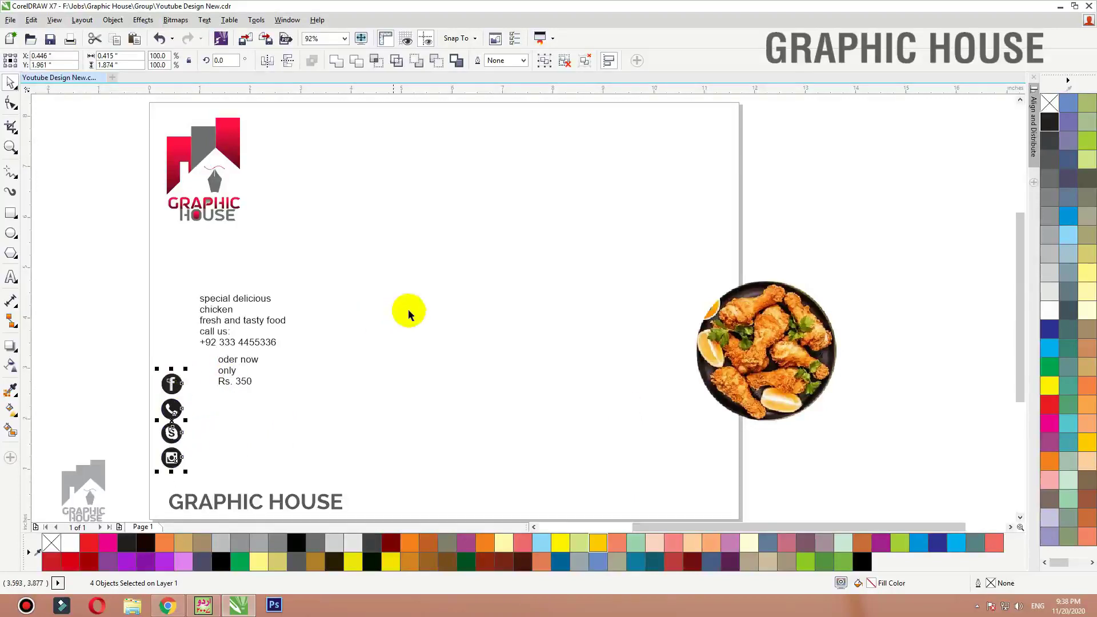
{"action": "left_click", "coordinate": [409, 312]}
{"action": "key", "text": "F4"}
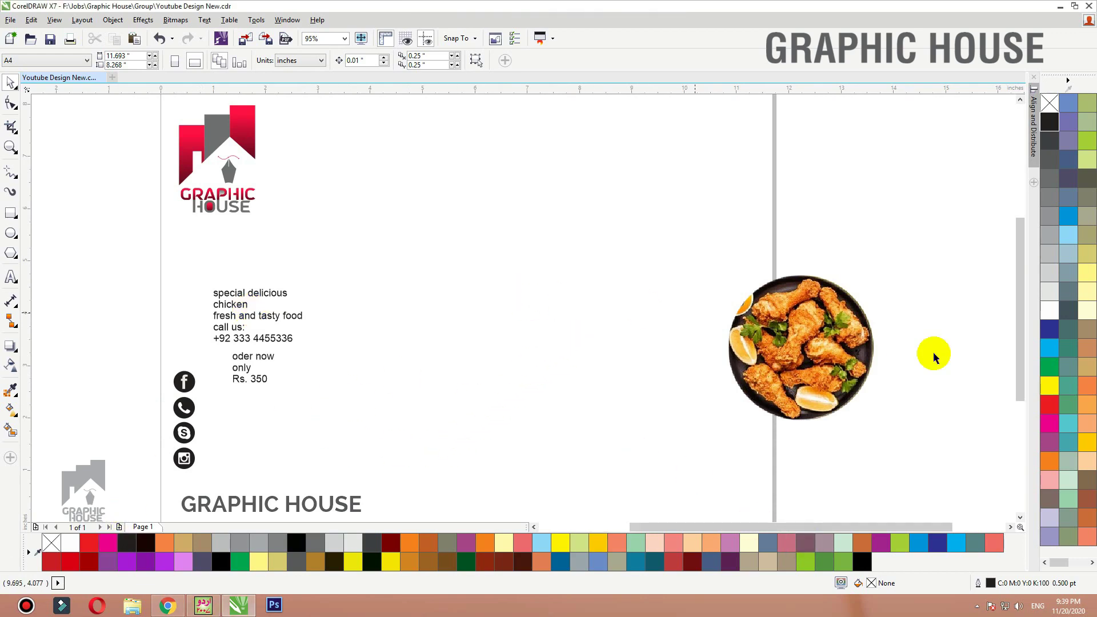
Step: Shift the chicken plate image slightly and align the order and price text under the phone number line
{"action": "left_click_drag", "start_coordinate": [811, 348], "coordinate": [804, 344]}
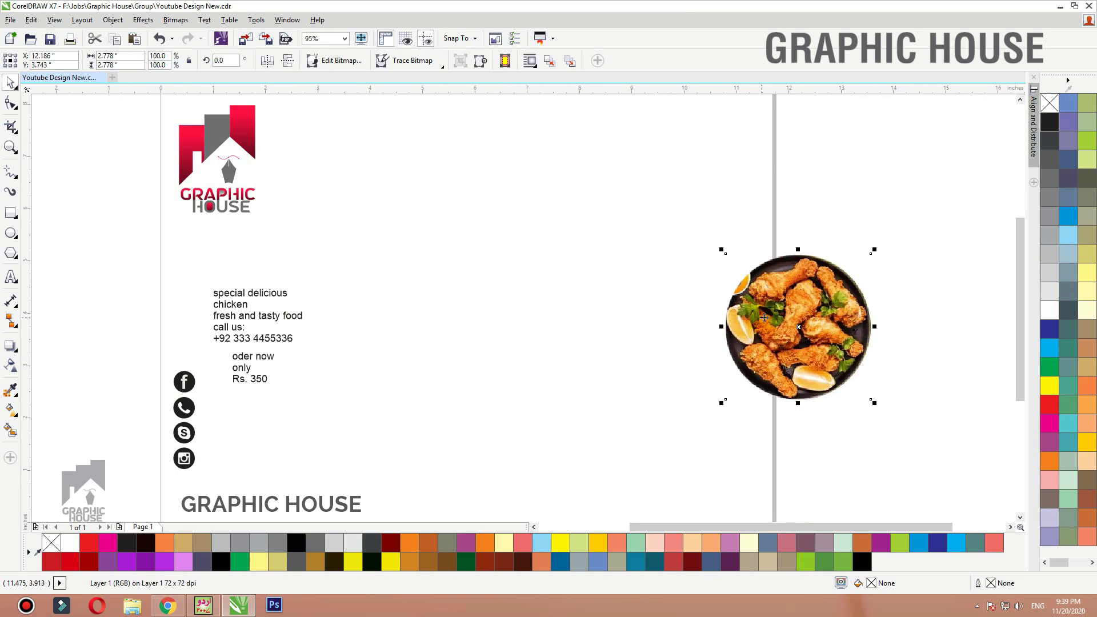
{"action": "left_click", "coordinate": [249, 305]}
{"action": "left_click", "coordinate": [250, 371]}
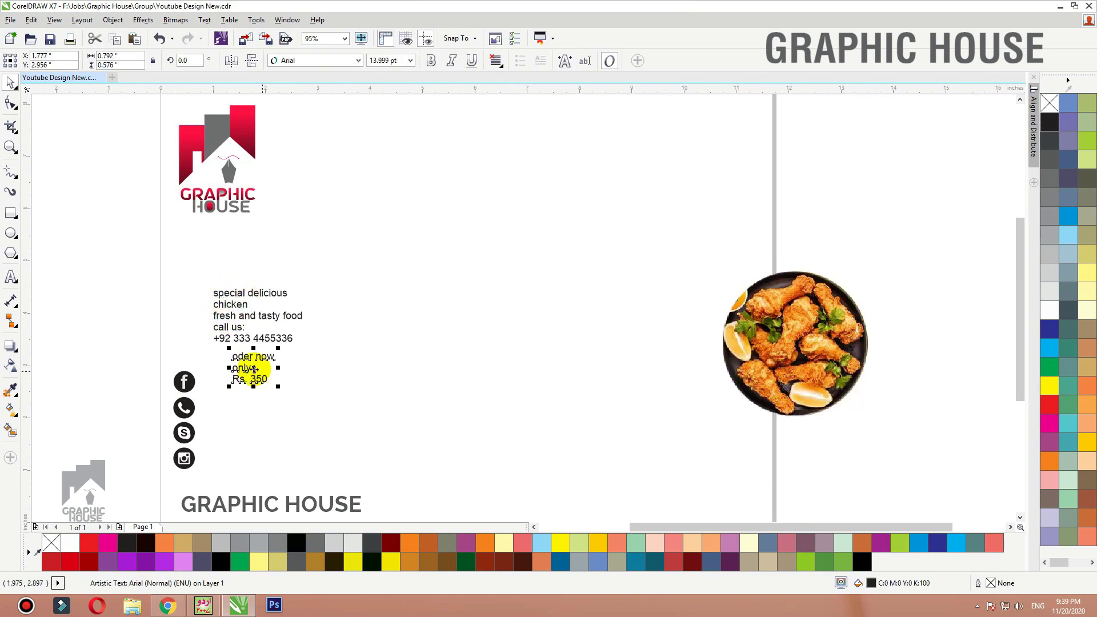
{"action": "left_click_drag", "start_coordinate": [253, 370], "coordinate": [235, 368]}
{"action": "left_click", "coordinate": [301, 365]}
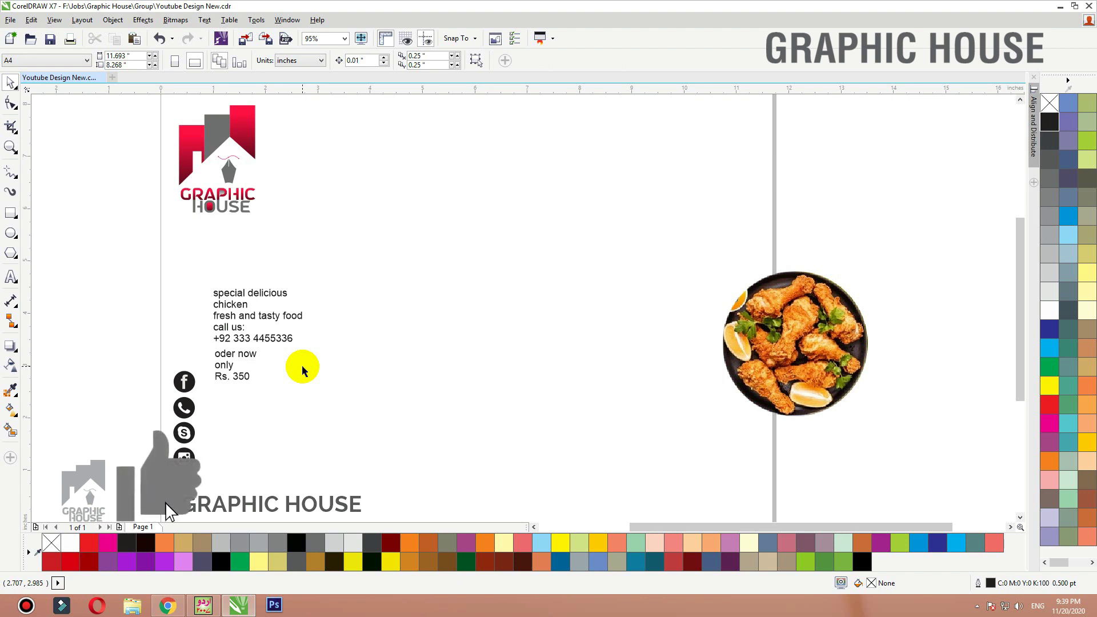
Step: Draw a rectangle about 8.09 by 4.32 inches between the text blocks and the chicken plate image
{"action": "left_click", "coordinate": [11, 213]}
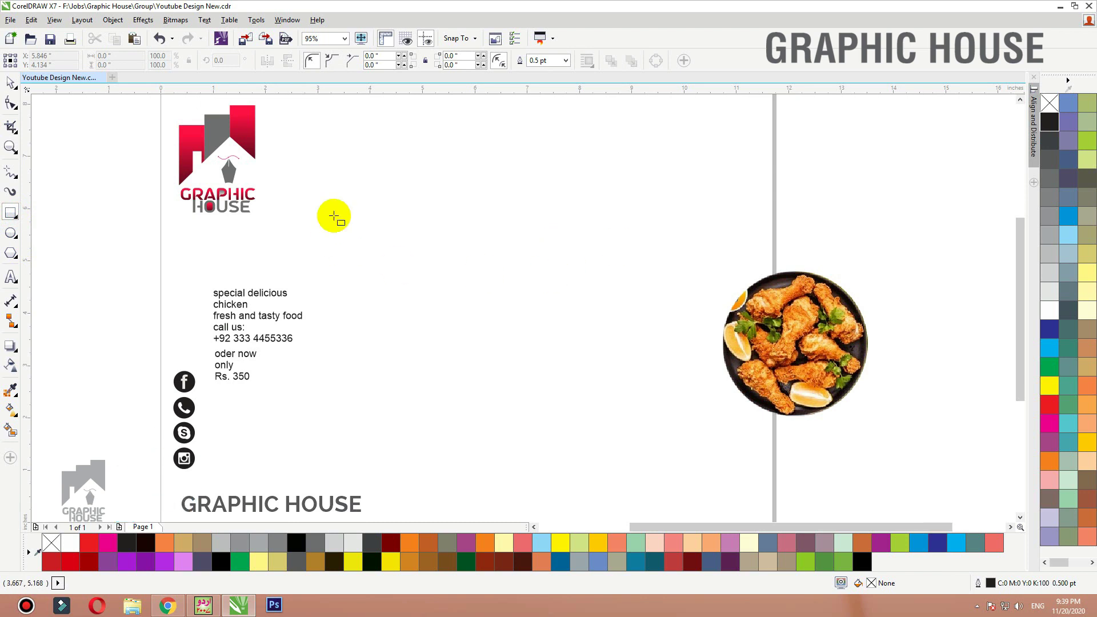
{"action": "left_click_drag", "start_coordinate": [300, 190], "coordinate": [723, 416]}
{"action": "key", "text": "space"}
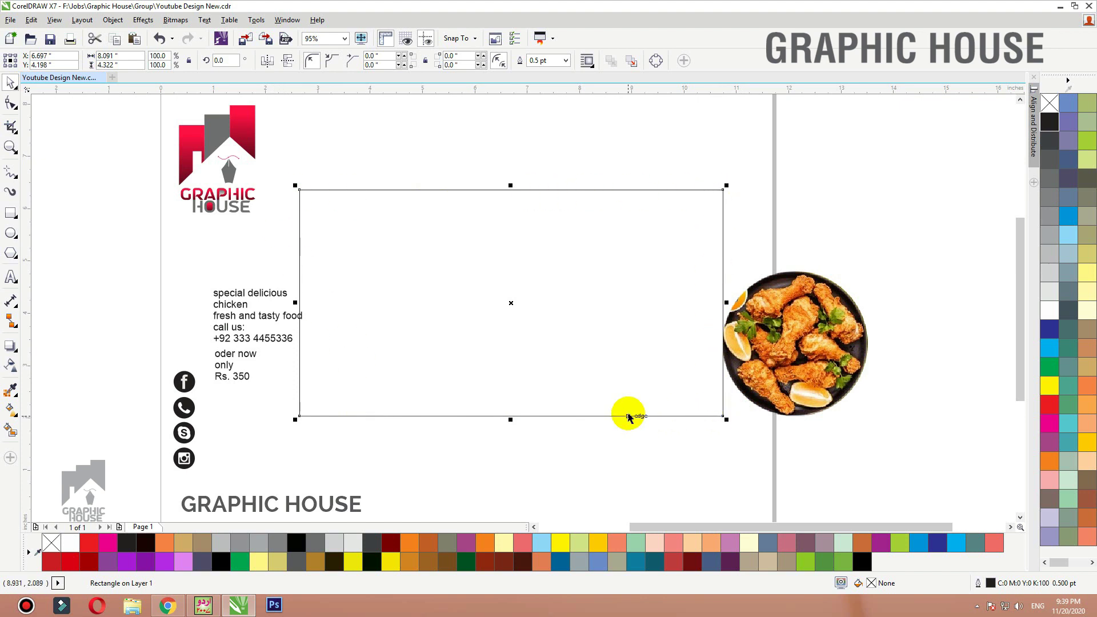
{"action": "left_click_drag", "start_coordinate": [512, 302], "coordinate": [792, 304]}
{"action": "key", "text": "ctrl+z"}
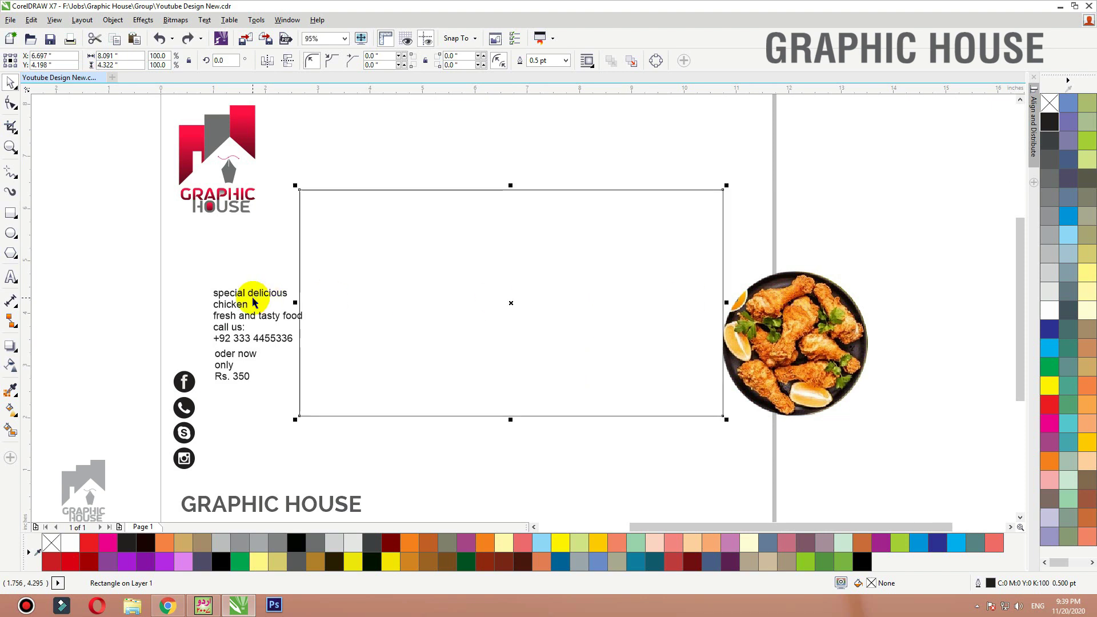
Step: Fill the rectangle with blue (C100 M100 Y0 K0), remove its outline and shift it slightly
{"action": "left_click", "coordinate": [1048, 330]}
{"action": "right_click", "coordinate": [1049, 103]}
{"action": "mouse_move", "coordinate": [614, 291]}
{"action": "left_mouse_down"}
{"action": "mouse_move", "coordinate": [625, 299]}
{"action": "mouse_move", "coordinate": [611, 301]}
{"action": "left_mouse_up"}
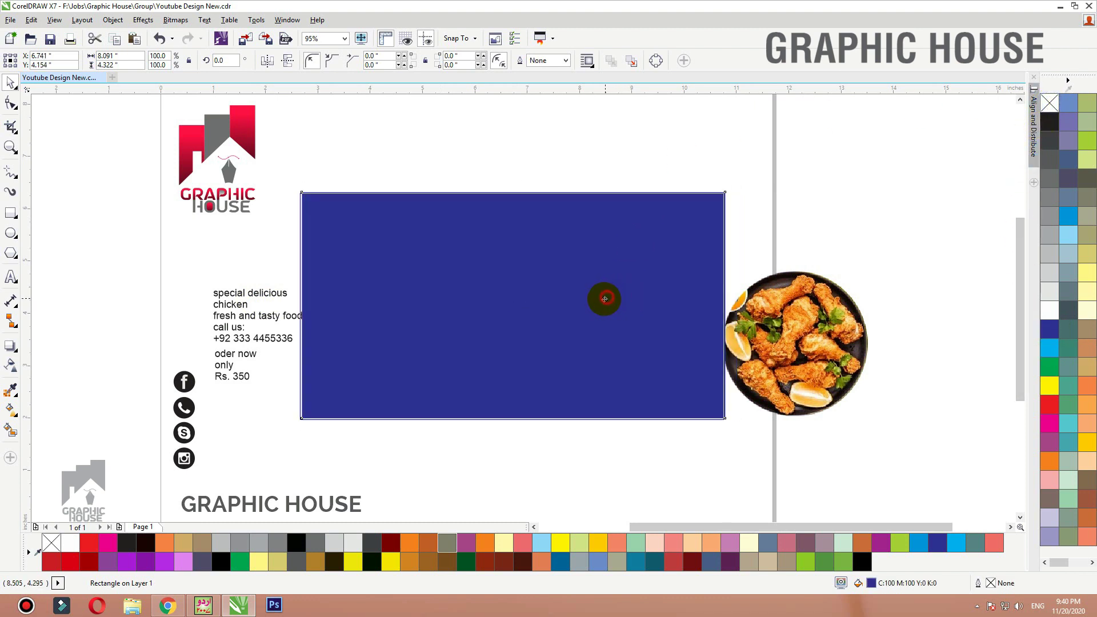
Step: Add a one-step inside contour with an offset of about 0.273 inch to the blue rectangle and separate it
{"action": "left_click", "coordinate": [15, 356]}
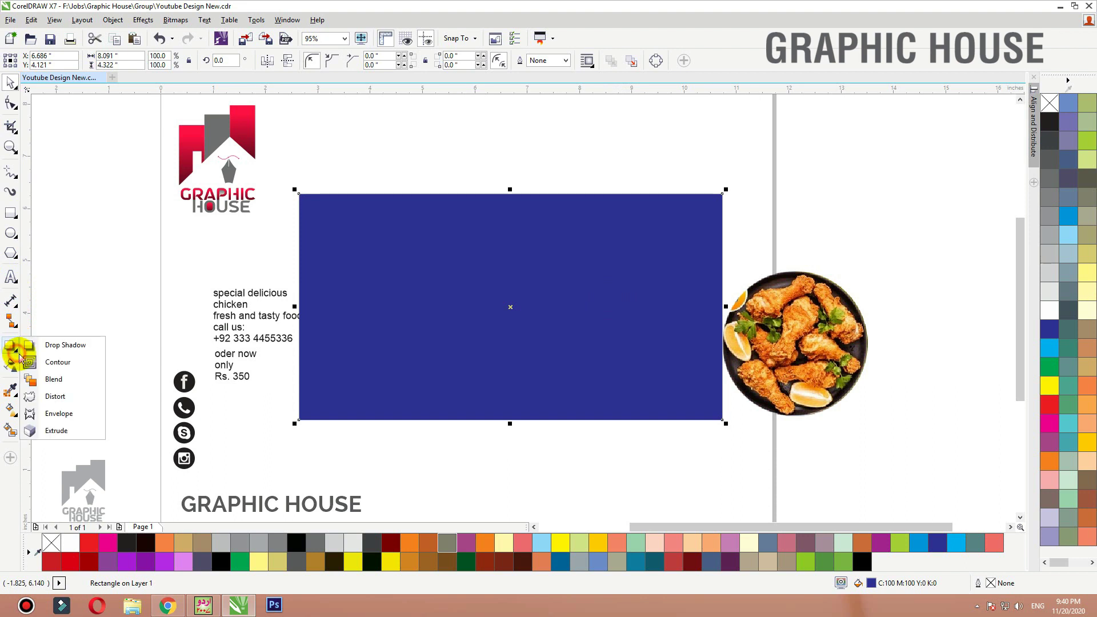
{"action": "left_click", "coordinate": [54, 362]}
{"action": "mouse_move", "coordinate": [299, 308]}
{"action": "left_mouse_down"}
{"action": "mouse_move", "coordinate": [316, 327]}
{"action": "mouse_move", "coordinate": [307, 301]}
{"action": "left_mouse_up"}
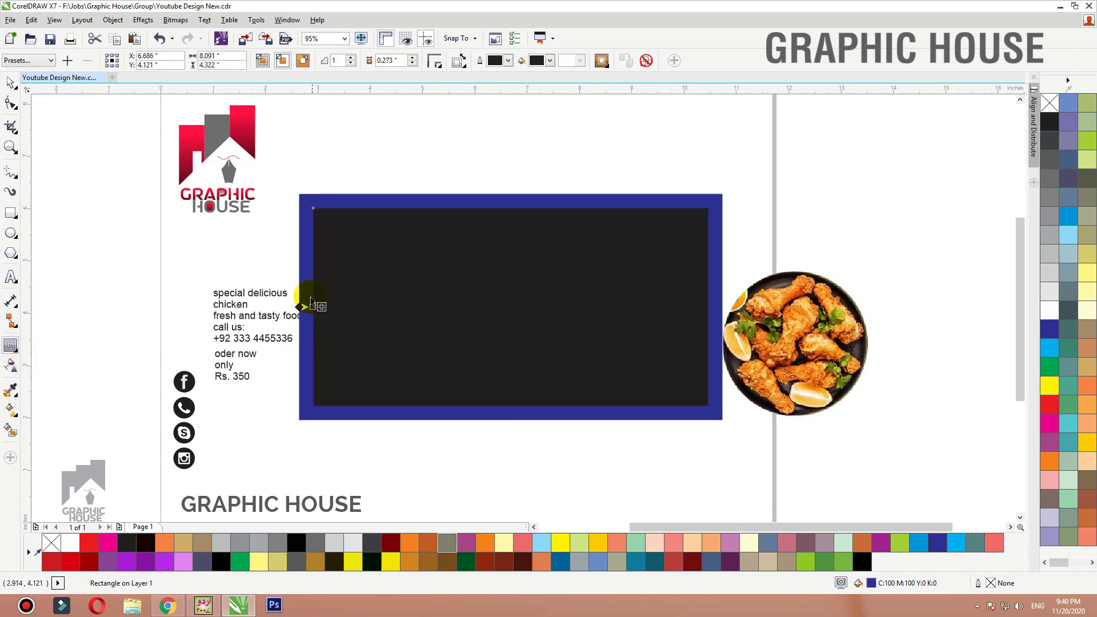
{"action": "key", "text": "space"}
{"action": "left_click", "coordinate": [397, 170]}
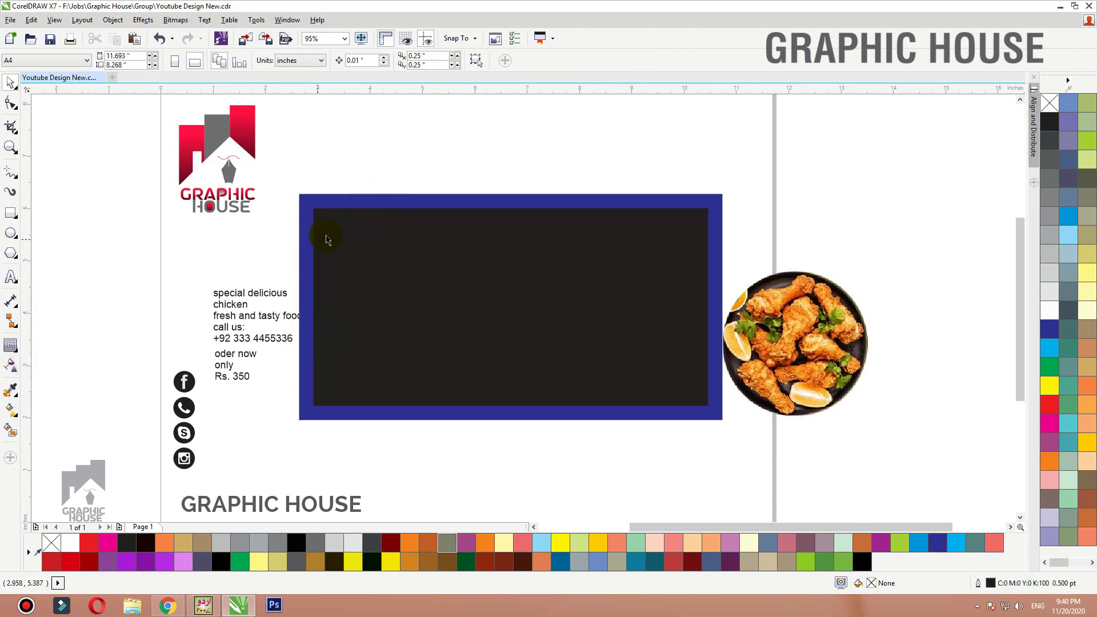
{"action": "left_click_drag", "start_coordinate": [347, 233], "coordinate": [396, 282]}
{"action": "key", "text": "ctrl+z"}
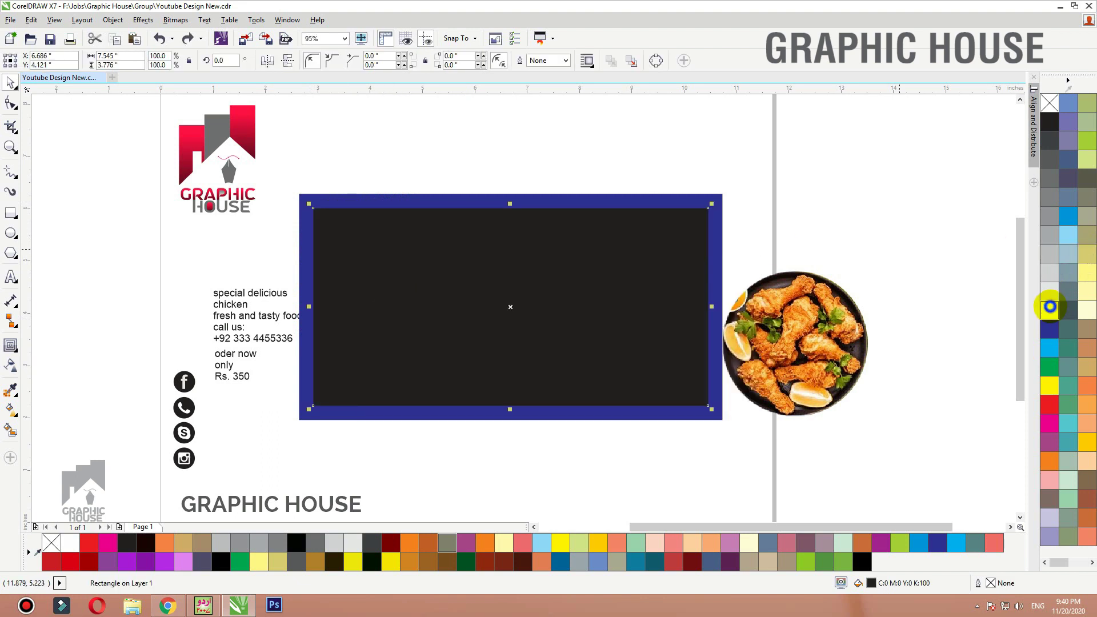
Step: Give the inner contour rectangle a white outline and remove its fill
{"action": "right_click", "coordinate": [1049, 310]}
{"action": "left_click", "coordinate": [1050, 102]}
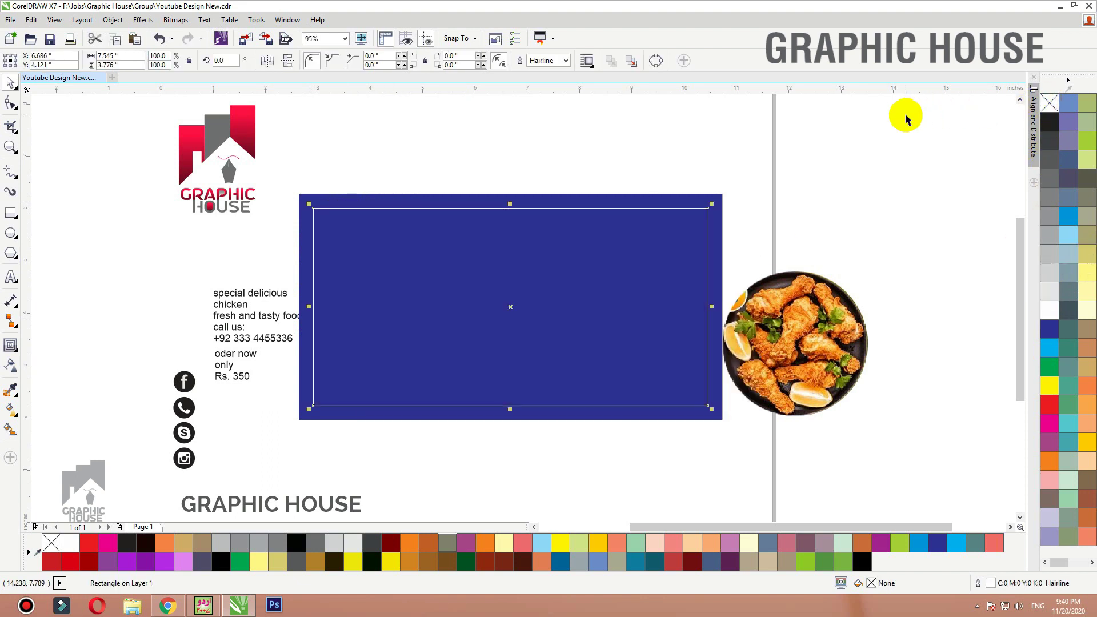
{"action": "left_click", "coordinate": [851, 126]}
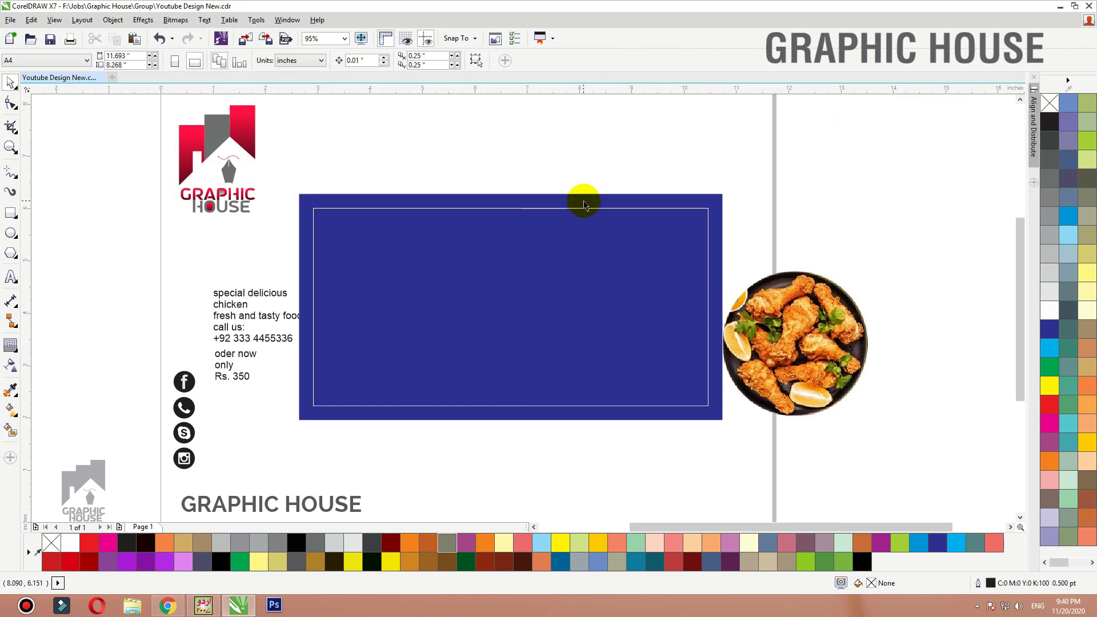
Step: Set the outer rectangle's fill to C100 M100 Y0 K60 and add that color to the palette
{"action": "left_click", "coordinate": [584, 204]}
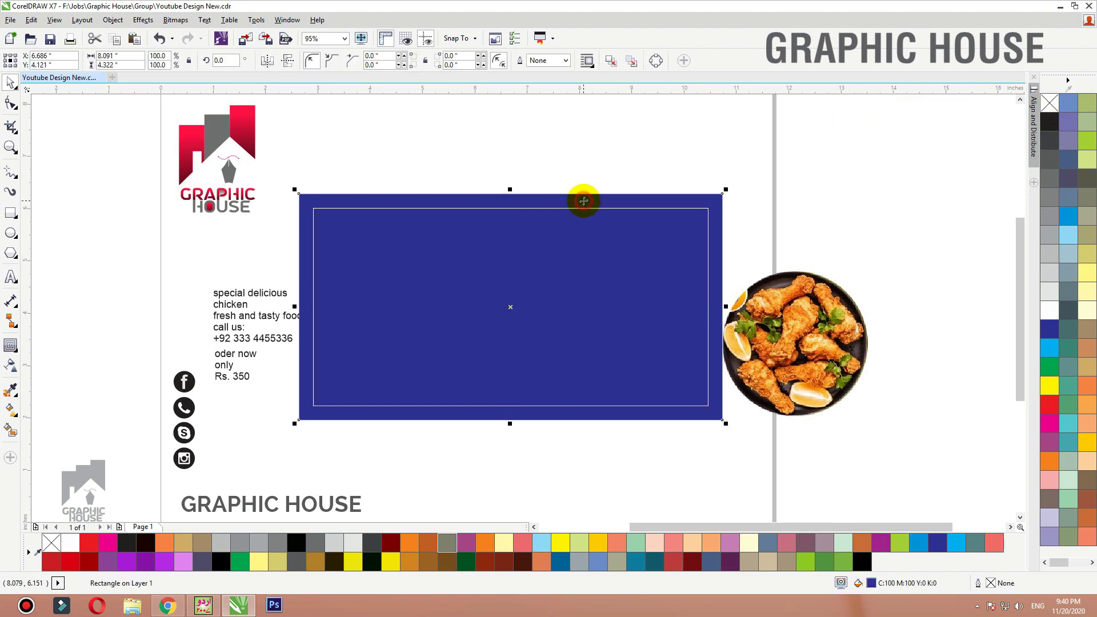
{"action": "double_click", "coordinate": [870, 583]}
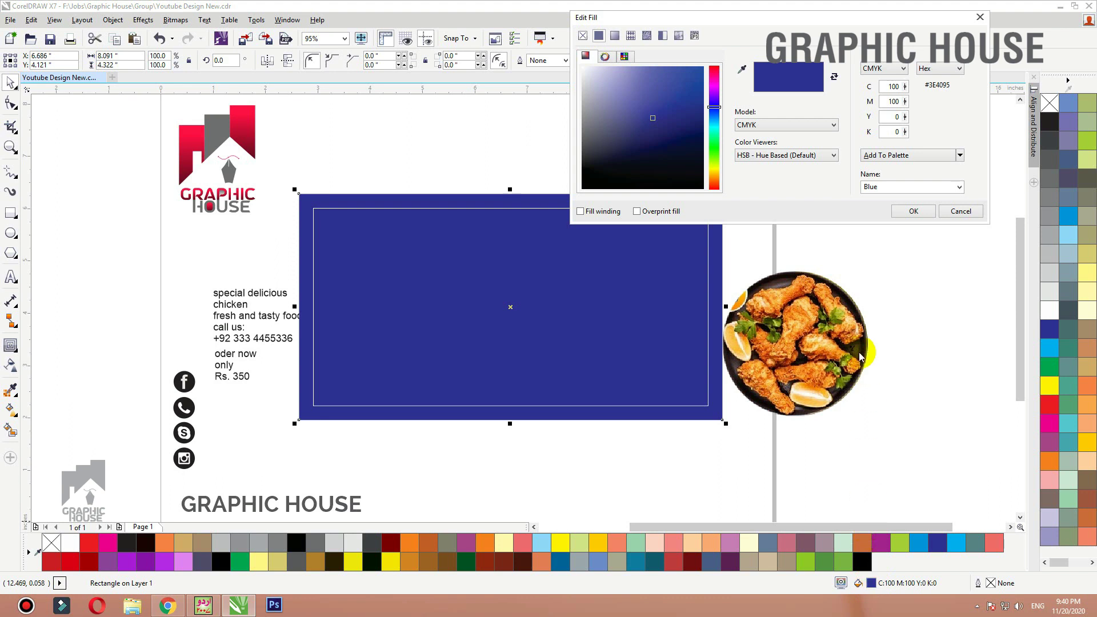
{"action": "double_click", "coordinate": [894, 132]}
{"action": "type", "text": "6"}
{"action": "key", "text": "Tab"}
{"action": "left_click", "coordinate": [917, 156]}
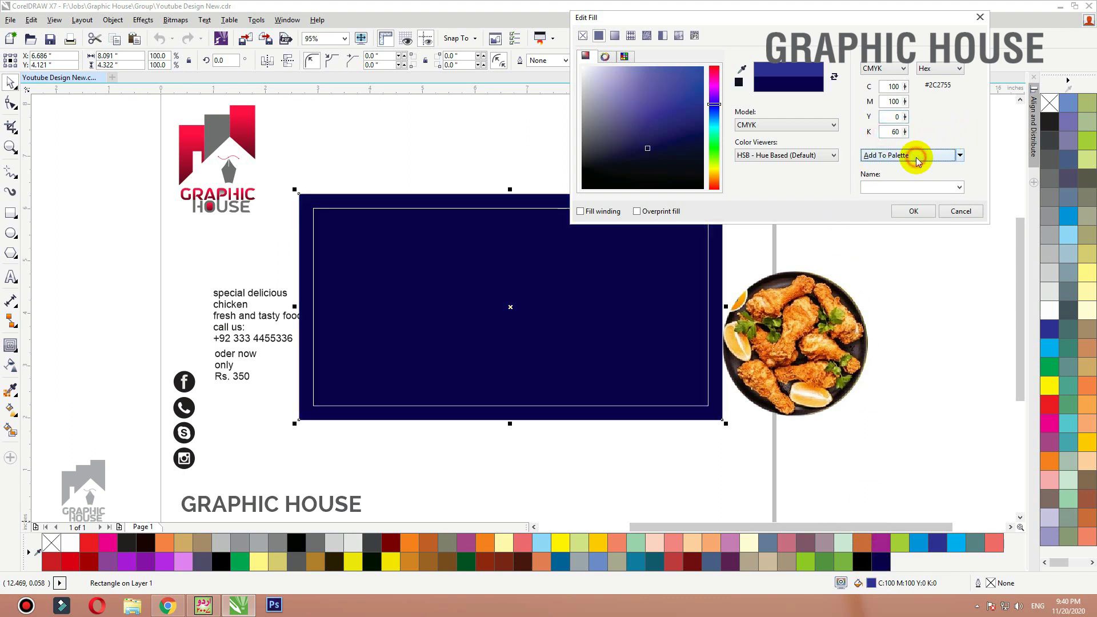
Step: Change the outer rectangle's fill to K45, add the color to the palette and apply it
{"action": "double_click", "coordinate": [894, 131]}
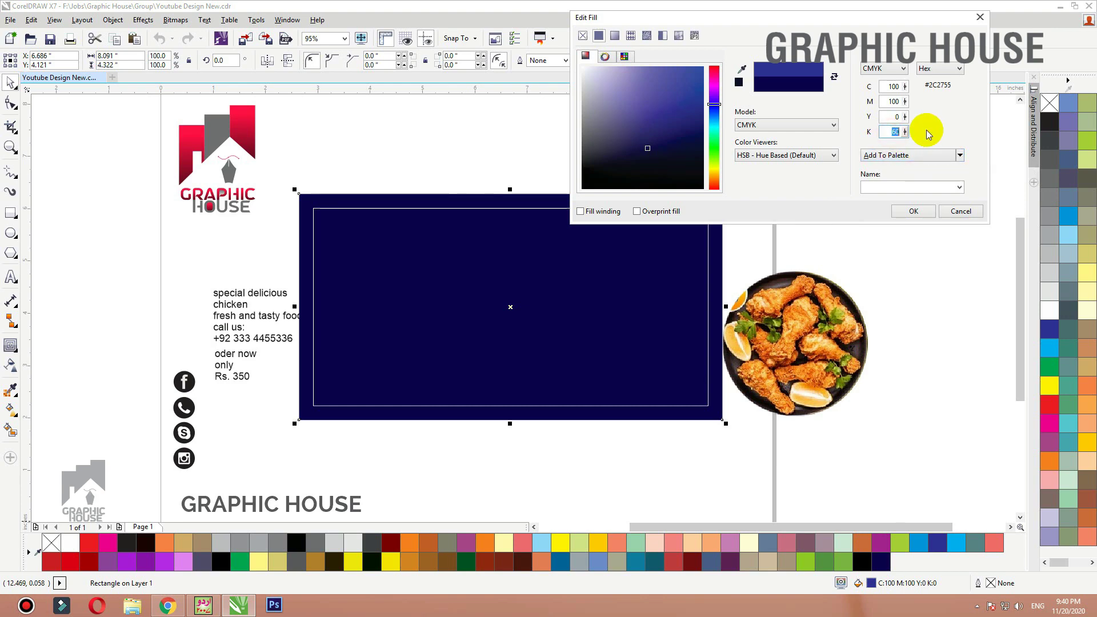
{"action": "type", "text": "45"}
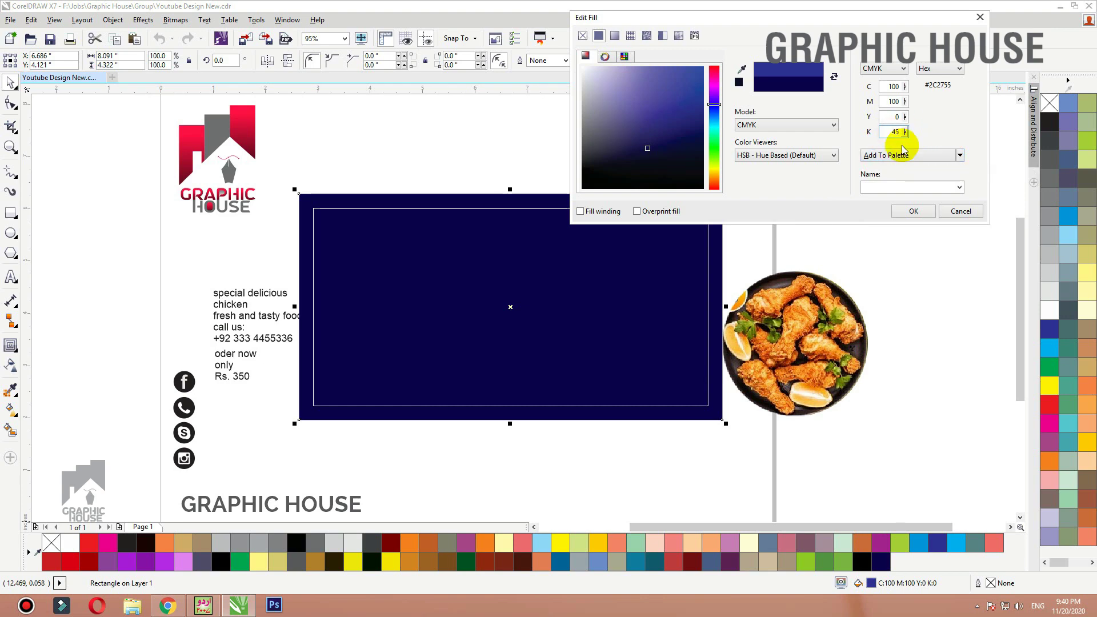
{"action": "key", "text": "shift+Tab"}
{"action": "left_click", "coordinate": [895, 157]}
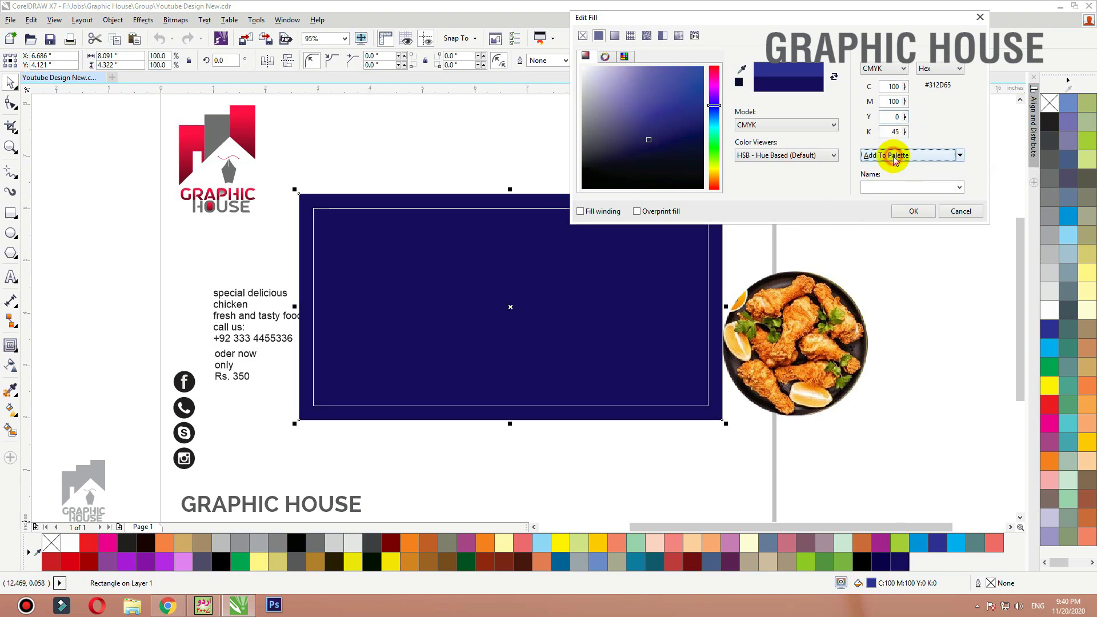
{"action": "left_click", "coordinate": [911, 212]}
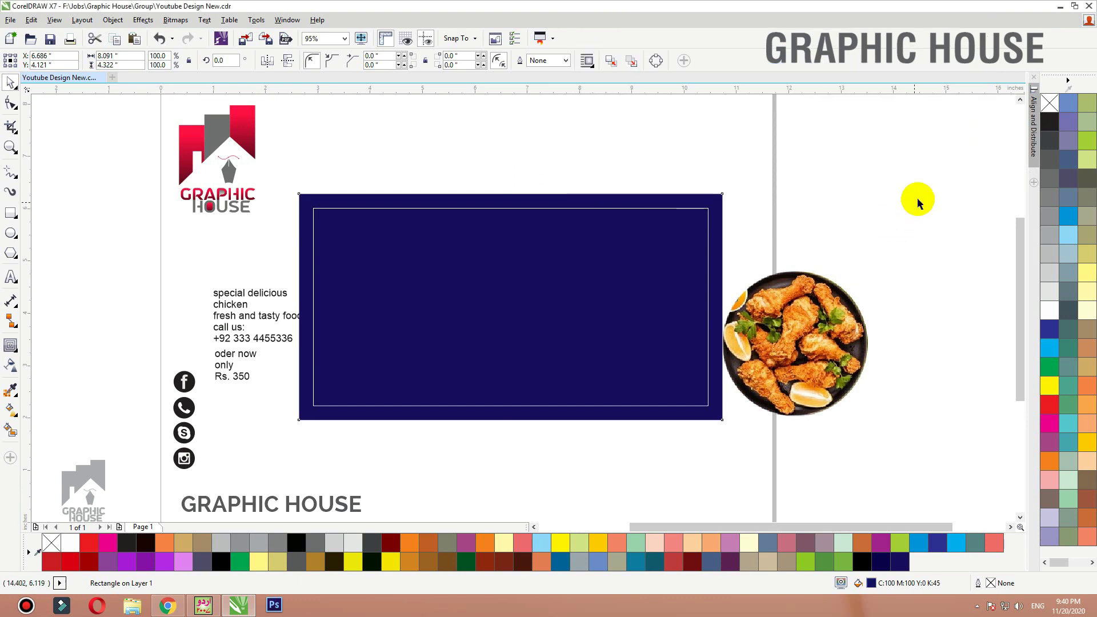
{"action": "left_click", "coordinate": [487, 149]}
Step: Draw a circle about 5.68 inches across over the blue rectangle's right side, filled yellow and without an outline
{"action": "left_click", "coordinate": [11, 233]}
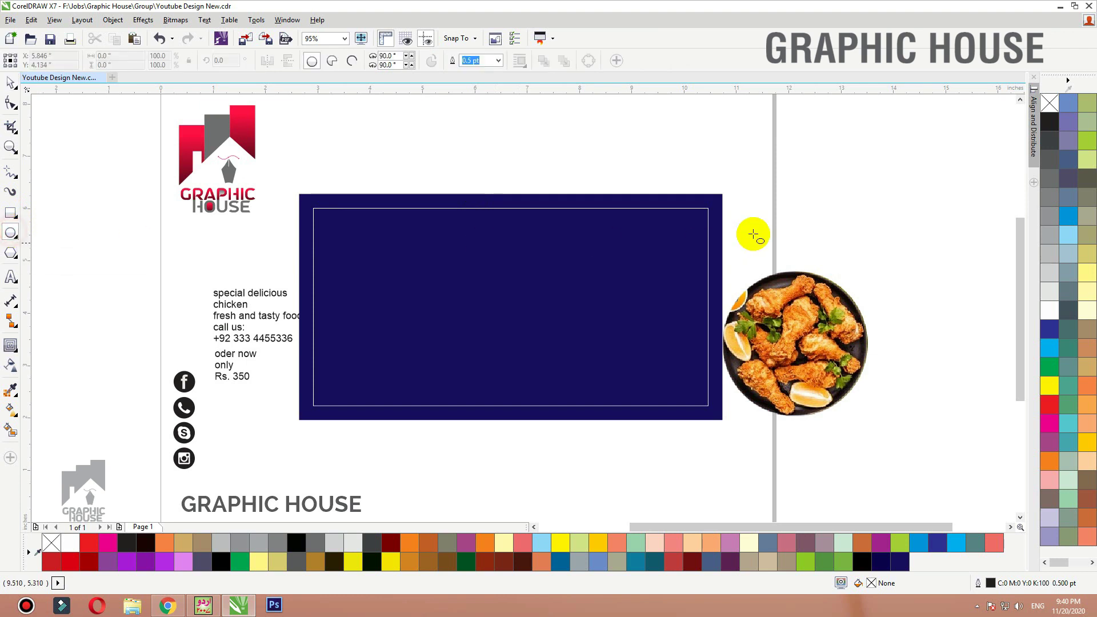
{"action": "left_click_drag", "start_coordinate": [778, 165], "coordinate": [569, 460]}
{"action": "key", "text": "space"}
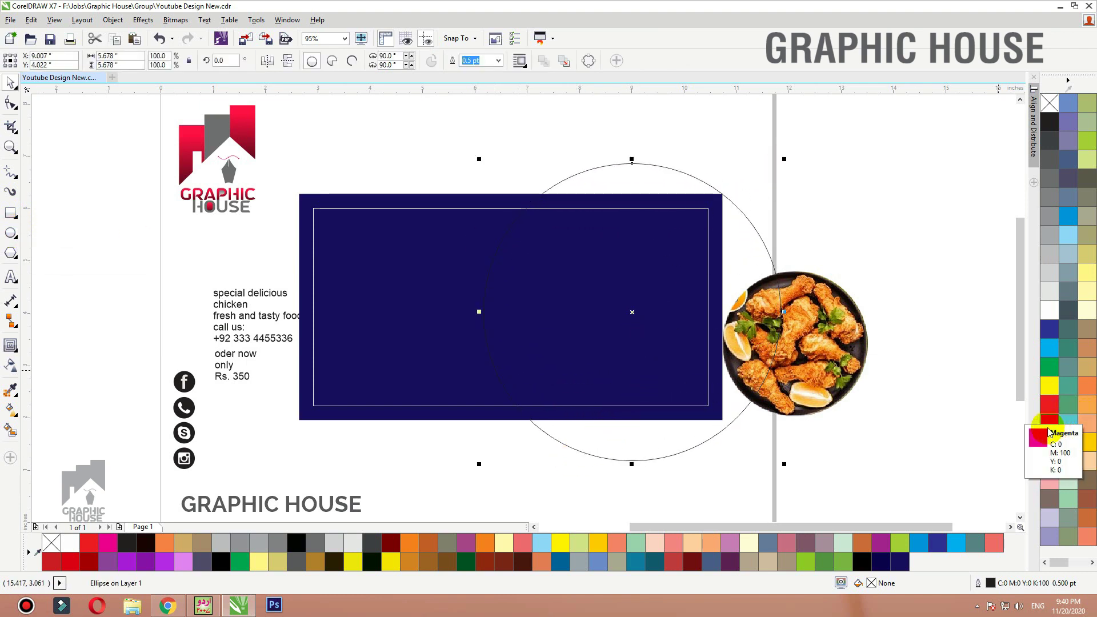
{"action": "left_click_drag", "start_coordinate": [1049, 386], "coordinate": [654, 323]}
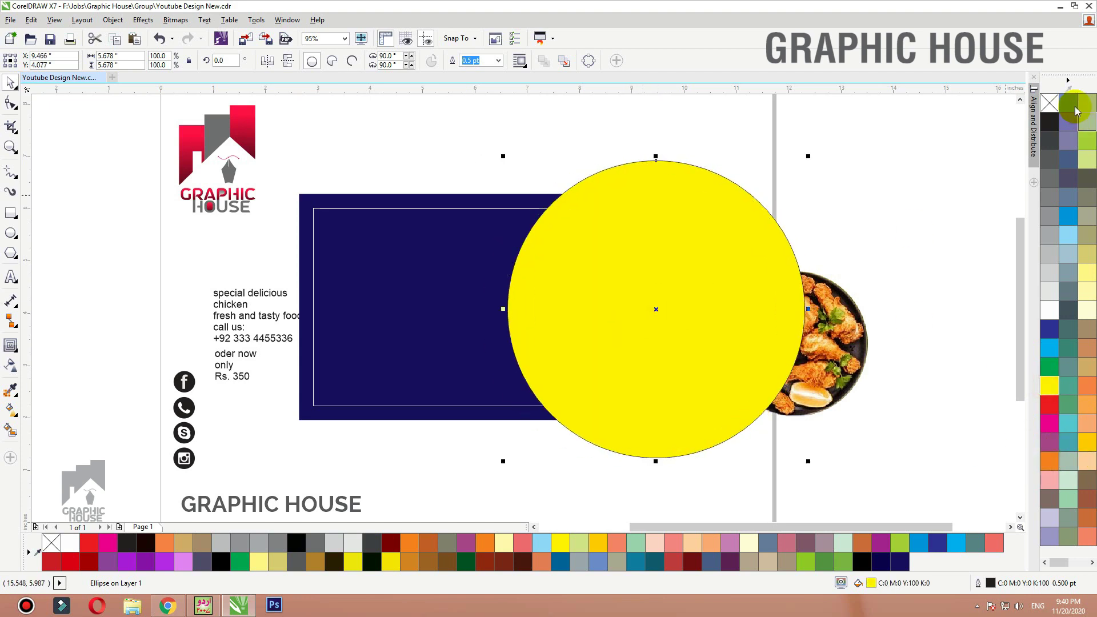
{"action": "right_click", "coordinate": [1049, 102]}
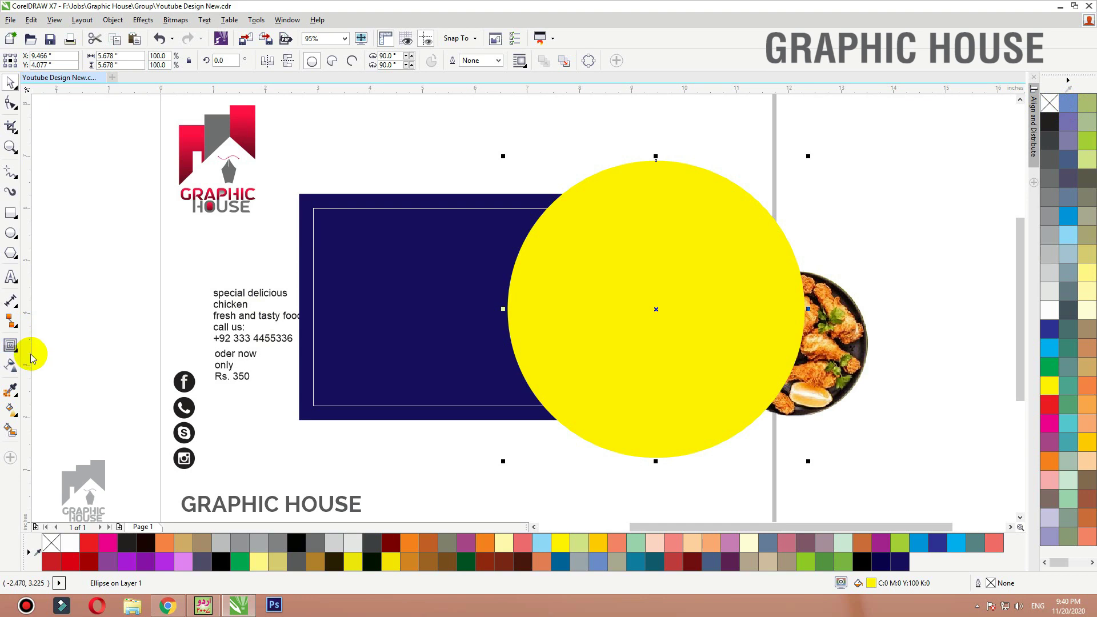
Step: Apply an elliptical fountain fill to the circle, with its center placed left of the circle's middle
{"action": "key", "text": "g"}
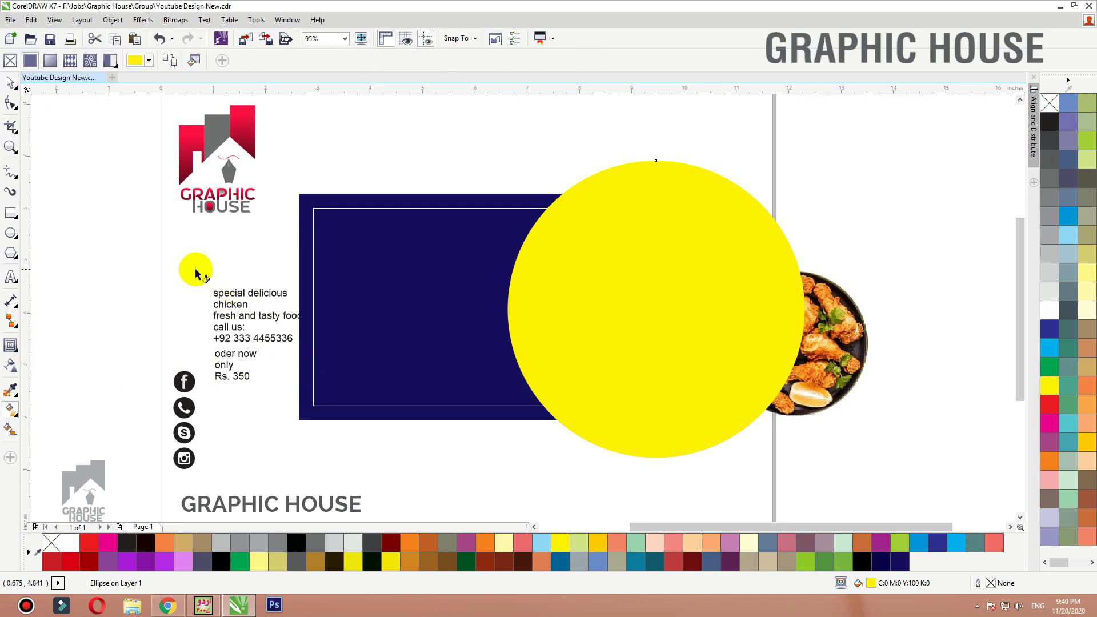
{"action": "left_click", "coordinate": [11, 411]}
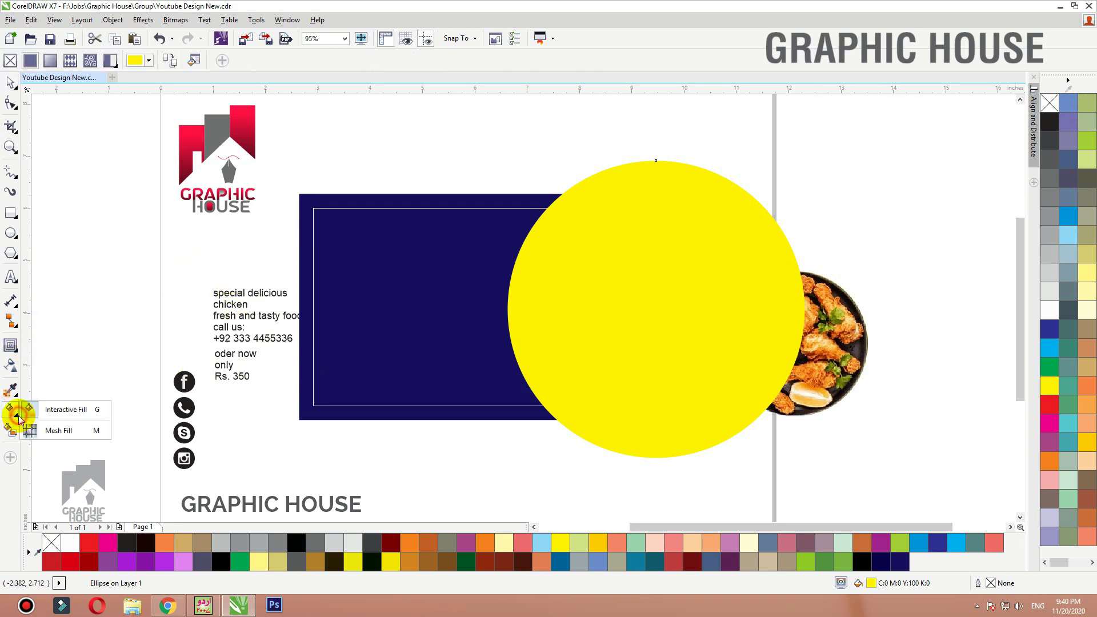
{"action": "left_click", "coordinate": [60, 410]}
{"action": "left_click_drag", "start_coordinate": [694, 187], "coordinate": [639, 381]}
{"action": "left_click", "coordinate": [189, 60]}
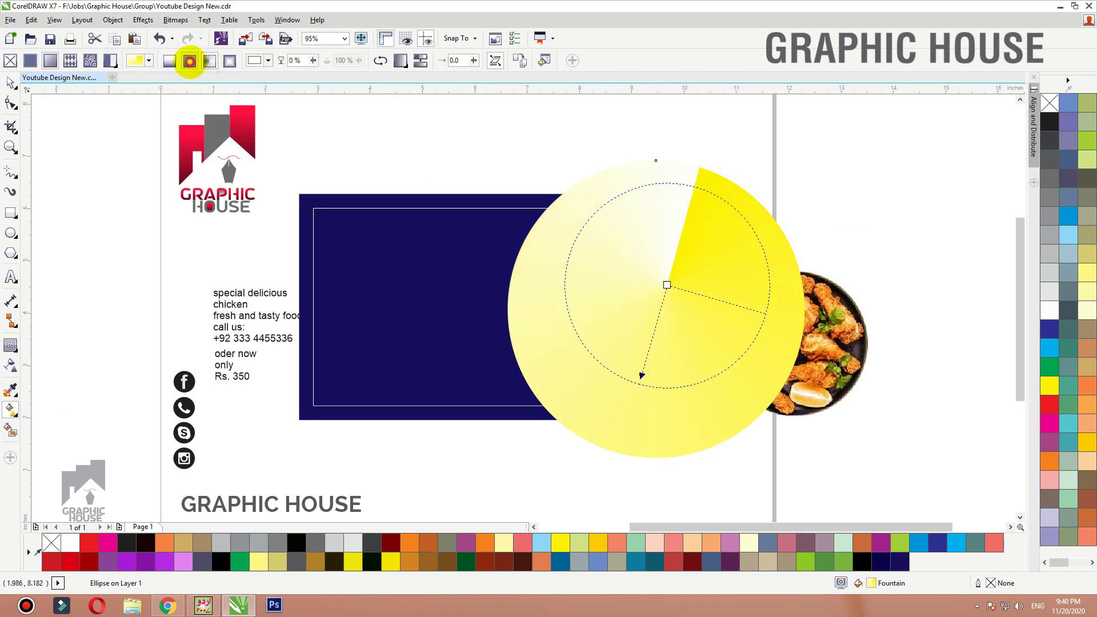
{"action": "left_click_drag", "start_coordinate": [666, 284], "coordinate": [599, 296]}
Step: Color the circle's fountain fill yellow at the center and orange at the edge, and stretch it toward the circle's lower right
{"action": "left_click", "coordinate": [1049, 388]}
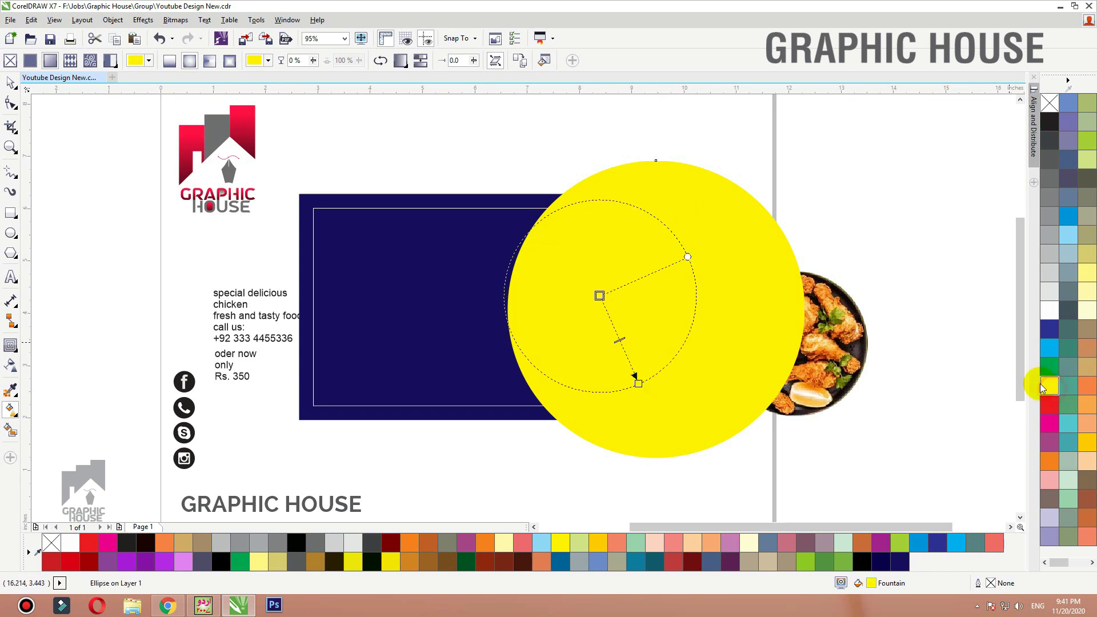
{"action": "left_click", "coordinate": [1050, 461]}
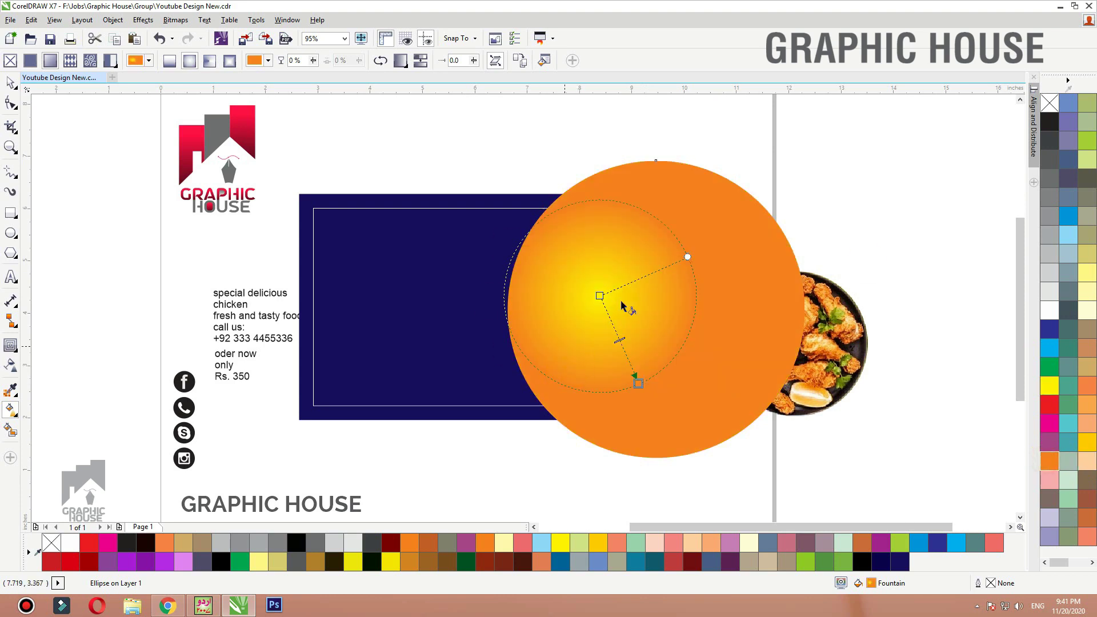
{"action": "left_click_drag", "start_coordinate": [638, 383], "coordinate": [693, 429]}
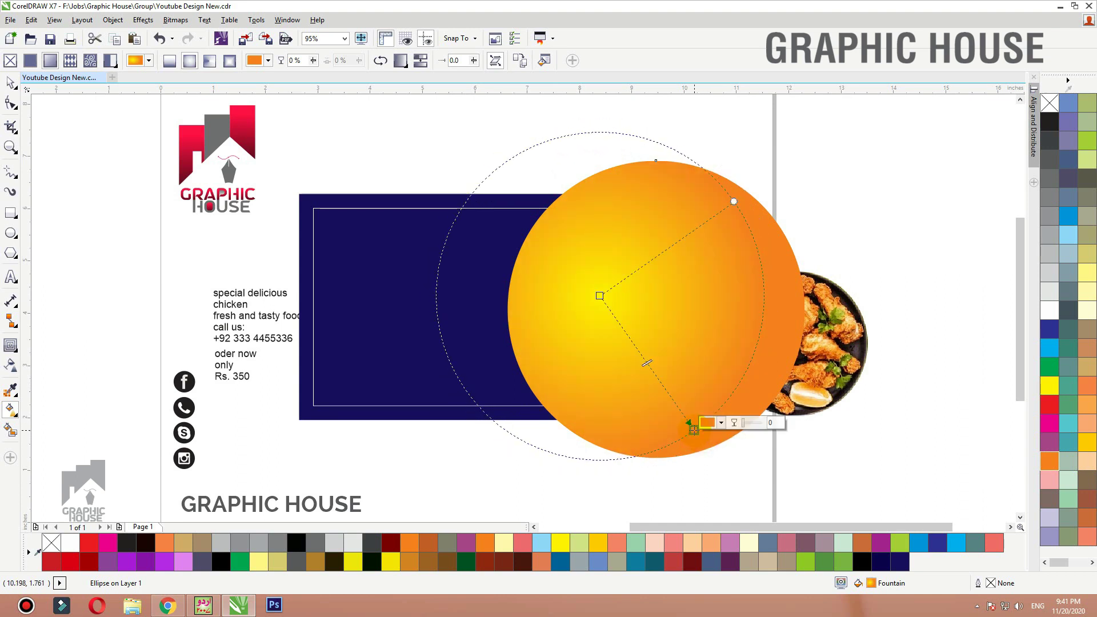
{"action": "left_click_drag", "start_coordinate": [599, 298], "coordinate": [591, 304]}
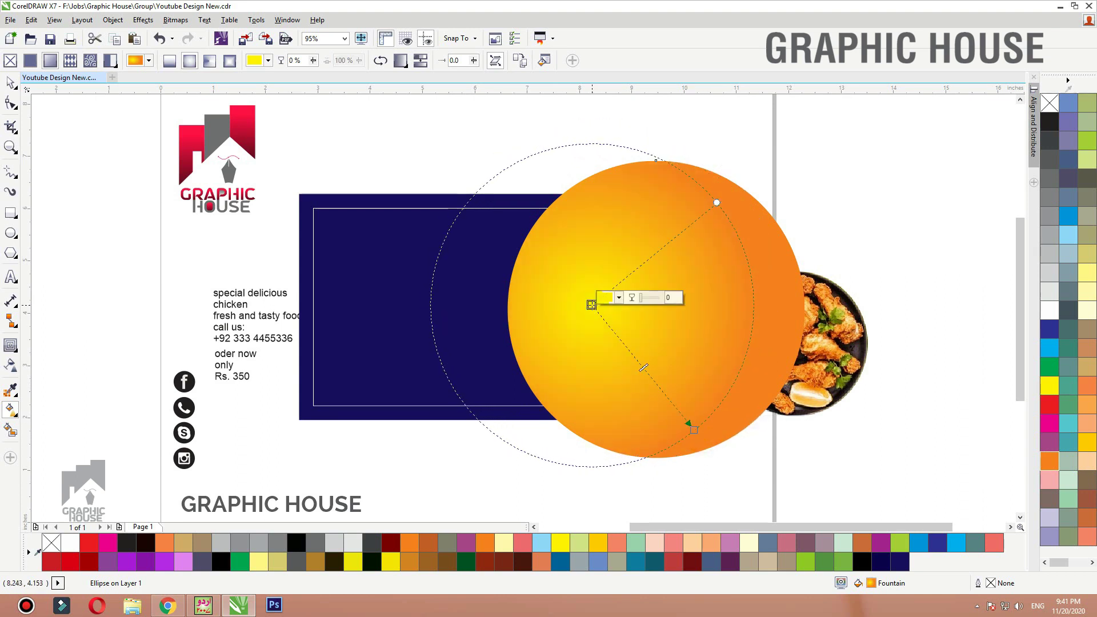
{"action": "key", "text": "space"}
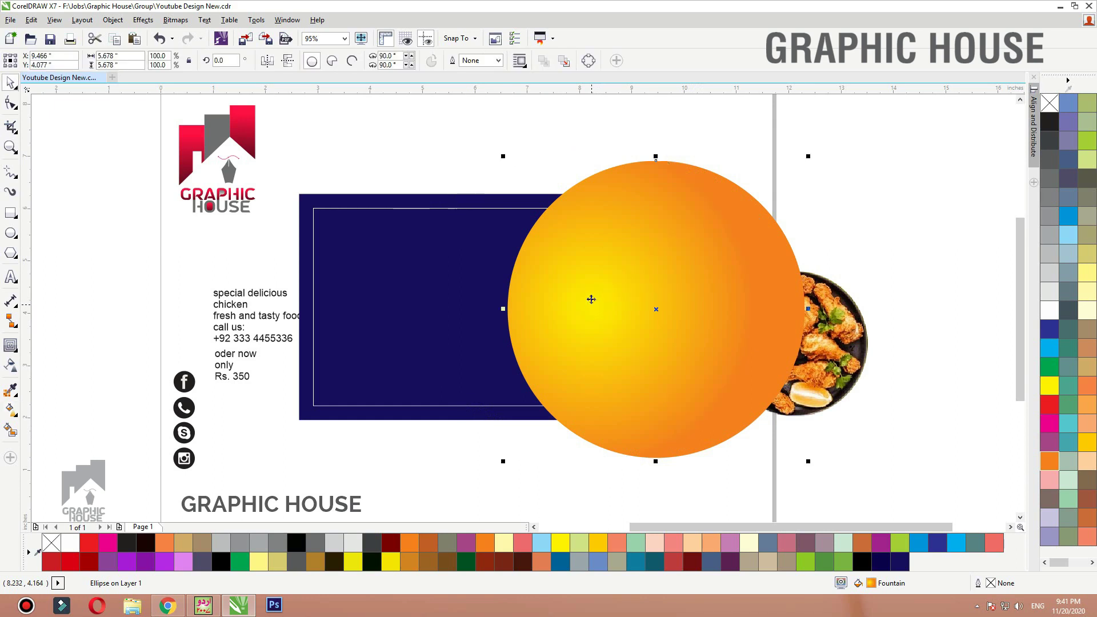
Step: PowerClip the yellow-orange circle inside the dark blue rectangle
{"action": "right_click", "coordinate": [631, 183]}
{"action": "left_click", "coordinate": [509, 184]}
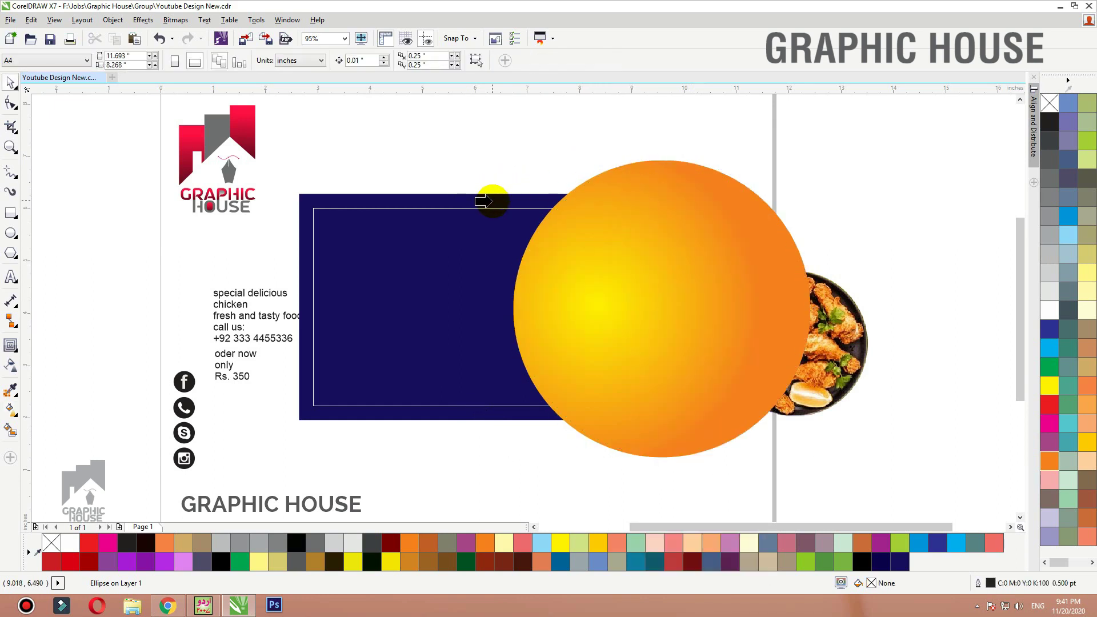
{"action": "left_click", "coordinate": [490, 201]}
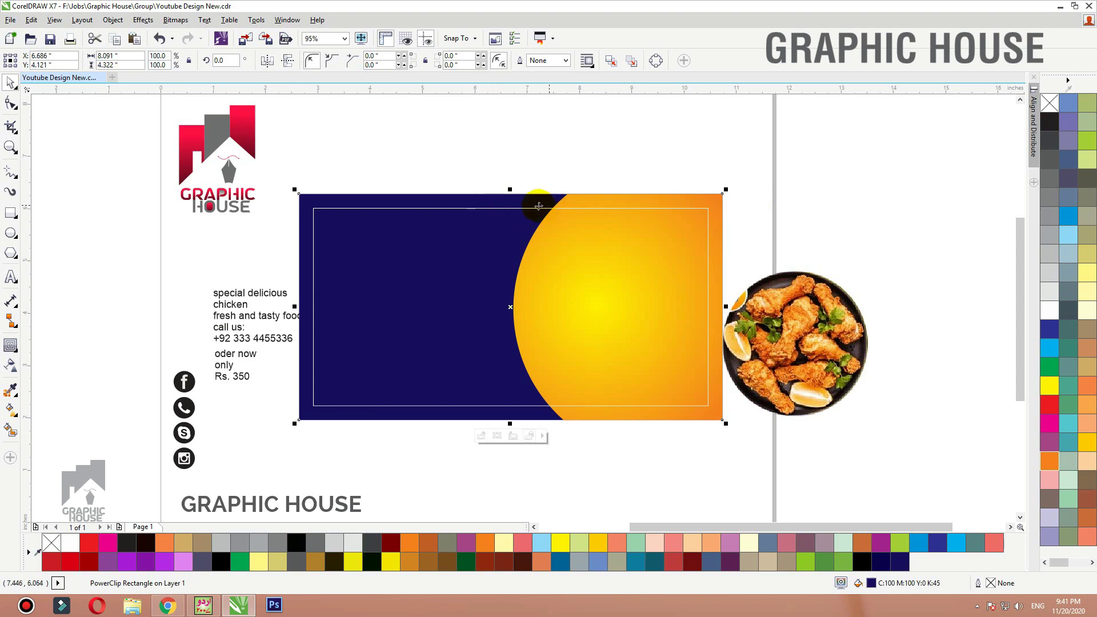
Step: Edit the PowerClip contents, moving the circle to the right and scaling it down to about 5.35 inches across
{"action": "double_click", "coordinate": [606, 196]}
{"action": "left_click_drag", "start_coordinate": [605, 195], "coordinate": [695, 192]}
{"action": "left_click_drag", "start_coordinate": [861, 156], "coordinate": [796, 215]}
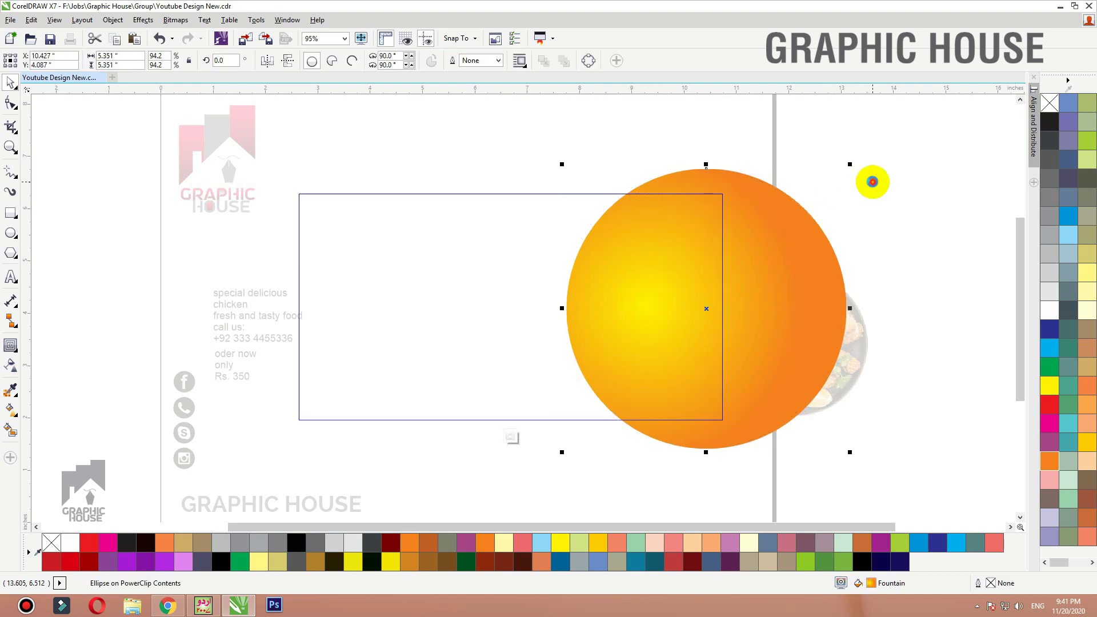
{"action": "left_click", "coordinate": [872, 181], "text": "ctrl"}
Step: Place the dish photo over the circle's left edge and move the clipped circle left to X about 9.73 inches
{"action": "left_click_drag", "start_coordinate": [783, 360], "coordinate": [604, 301]}
{"action": "left_click", "coordinate": [594, 182]}
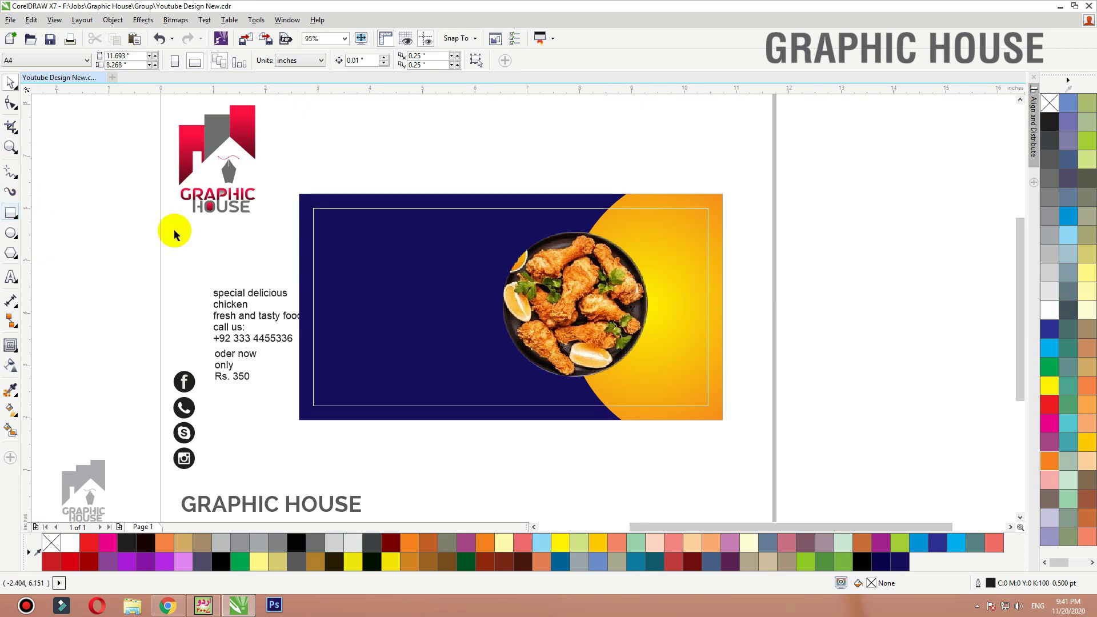
{"action": "double_click", "coordinate": [682, 203]}
{"action": "left_click_drag", "start_coordinate": [718, 225], "coordinate": [682, 229]}
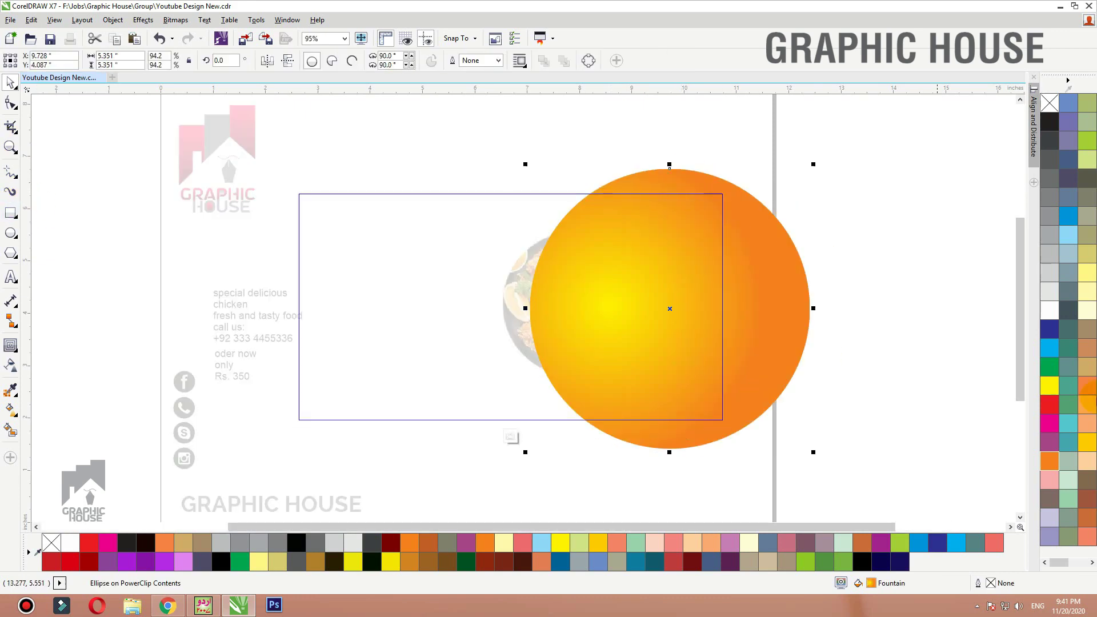
Step: Recolor the clipped circle with a linear fountain fill running from dark blue at its upper right to cyan at its lower left
{"action": "left_click", "coordinate": [1049, 330]}
{"action": "left_click", "coordinate": [11, 410]}
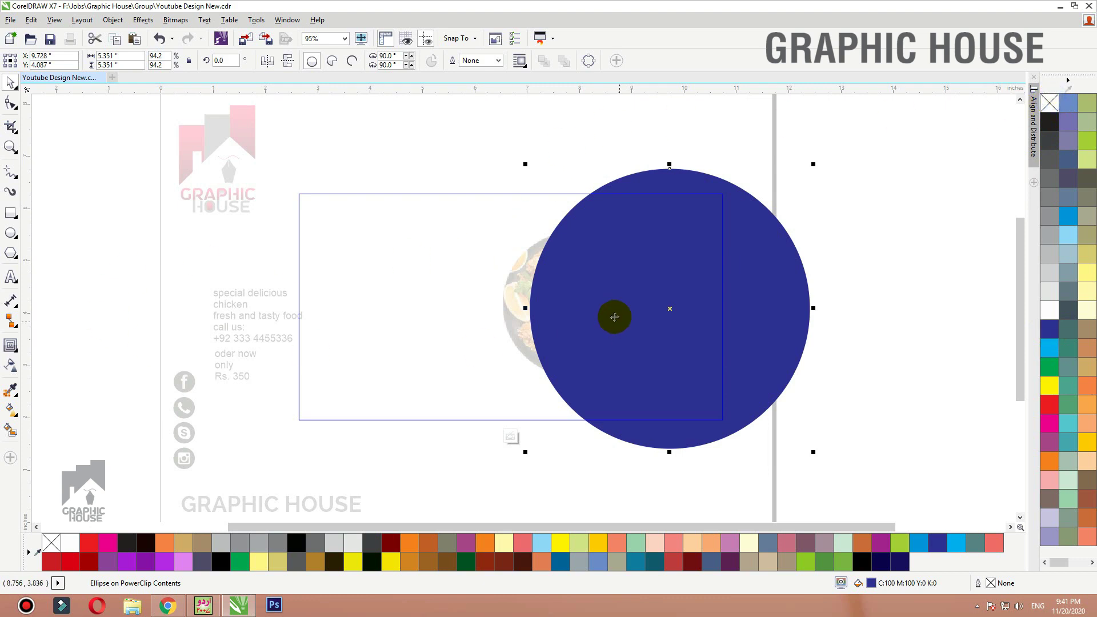
{"action": "left_click_drag", "start_coordinate": [771, 194], "coordinate": [530, 369]}
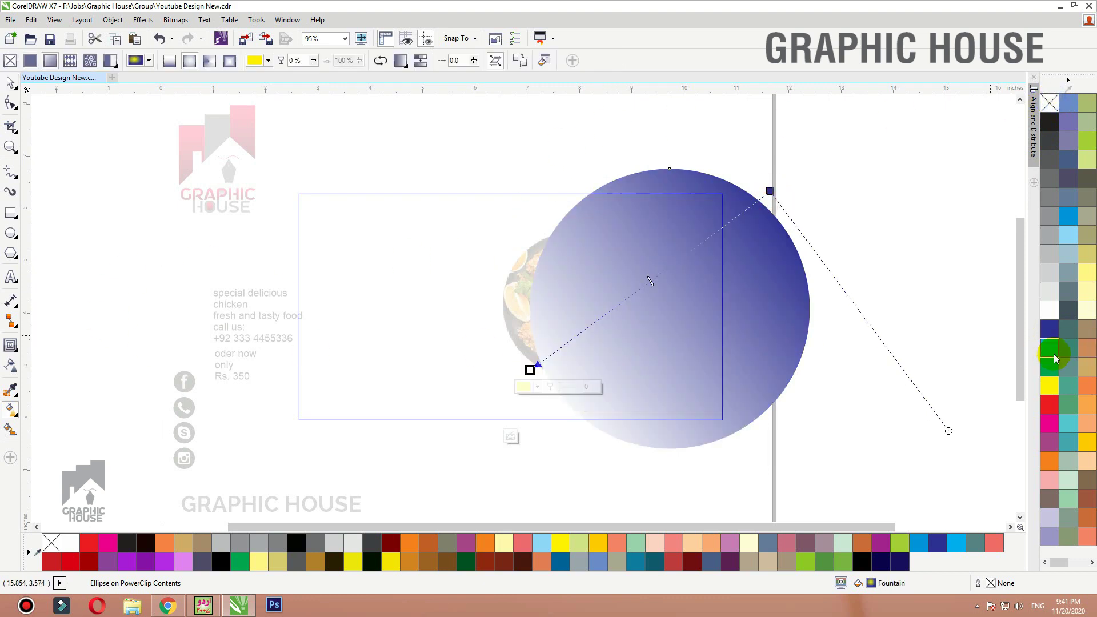
{"action": "left_click", "coordinate": [1049, 347]}
{"action": "key", "text": "space"}
Step: Try the blue circle in other positions, and undo the moves and recoloring back to the yellow-orange fill
{"action": "left_click_drag", "start_coordinate": [681, 318], "coordinate": [397, 336]}
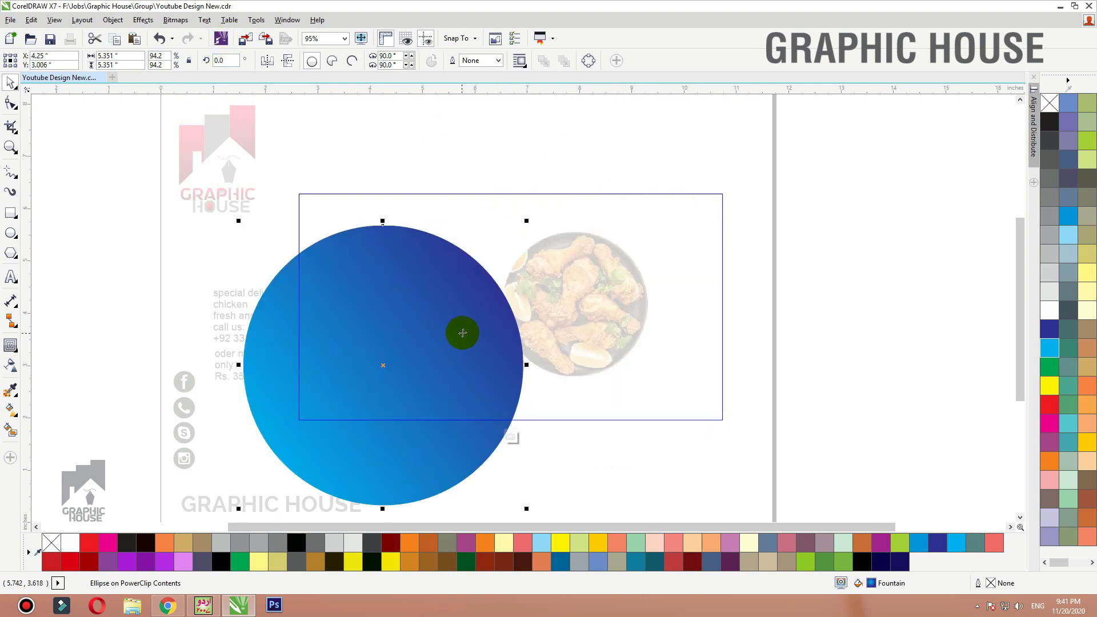
{"action": "key", "text": "ctrl+z"}
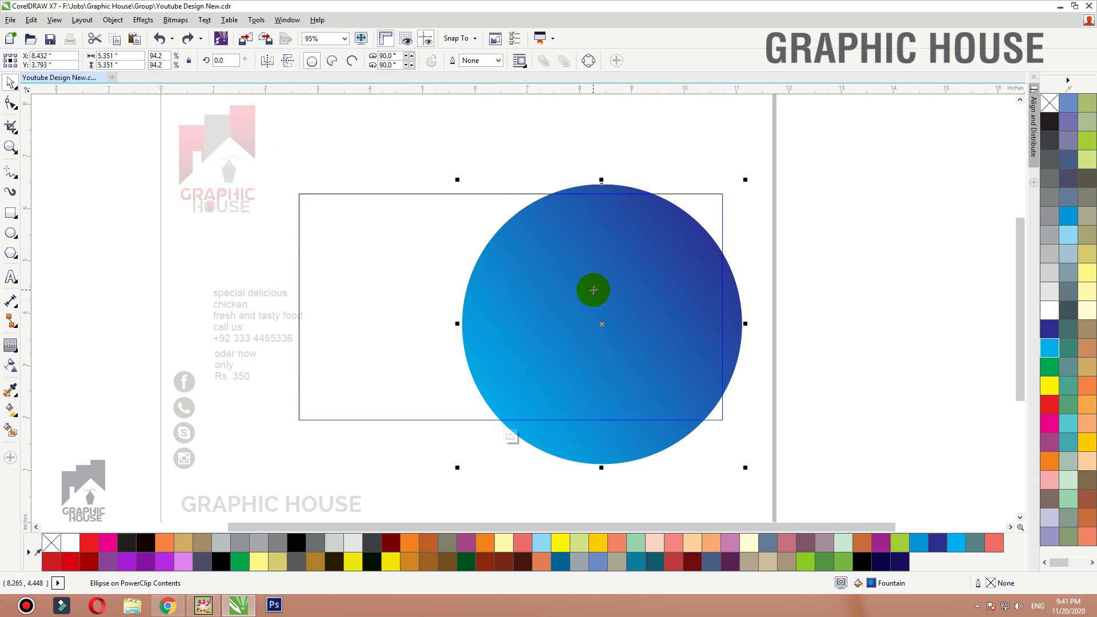
{"action": "key", "text": "ctrl+z"}
{"action": "key", "text": "ctrl+z"}
{"action": "key", "text": "ctrl+z"}
{"action": "key", "text": "ctrl+z"}
{"action": "key", "text": "ctrl+z"}
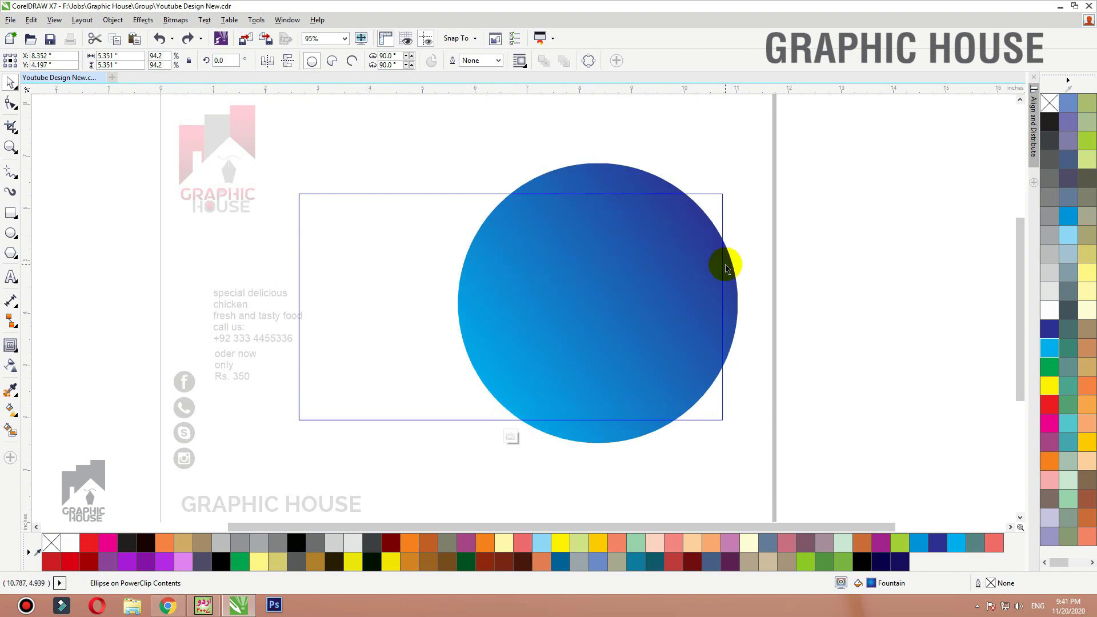
{"action": "key", "text": "ctrl+z"}
{"action": "key", "text": "ctrl+z"}
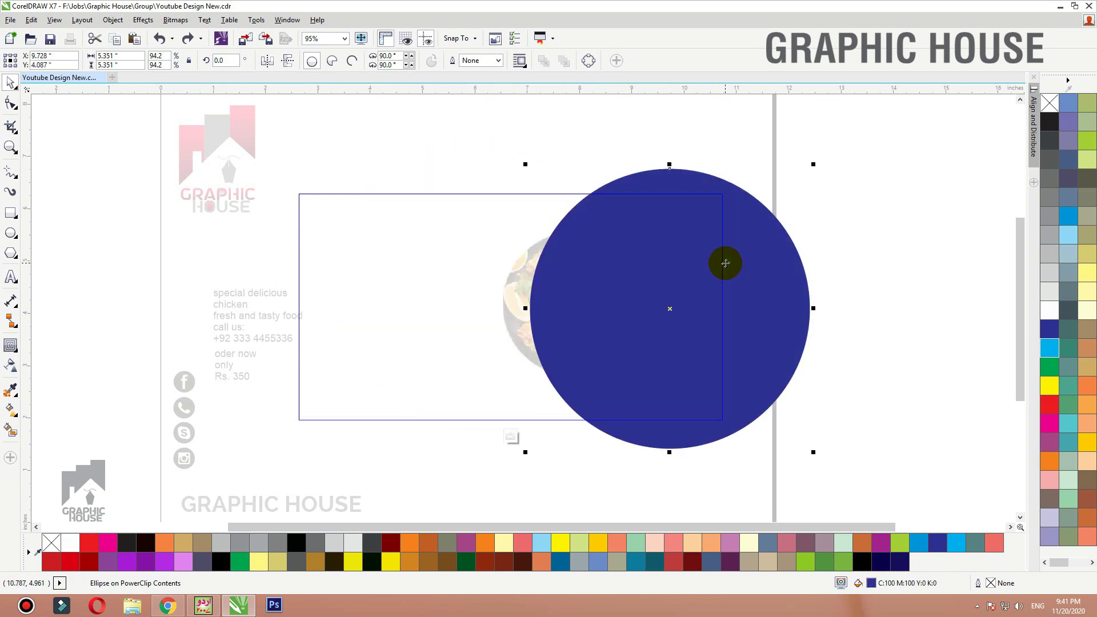
{"action": "key", "text": "ctrl+z"}
{"action": "left_click_drag", "start_coordinate": [618, 278], "coordinate": [723, 233]}
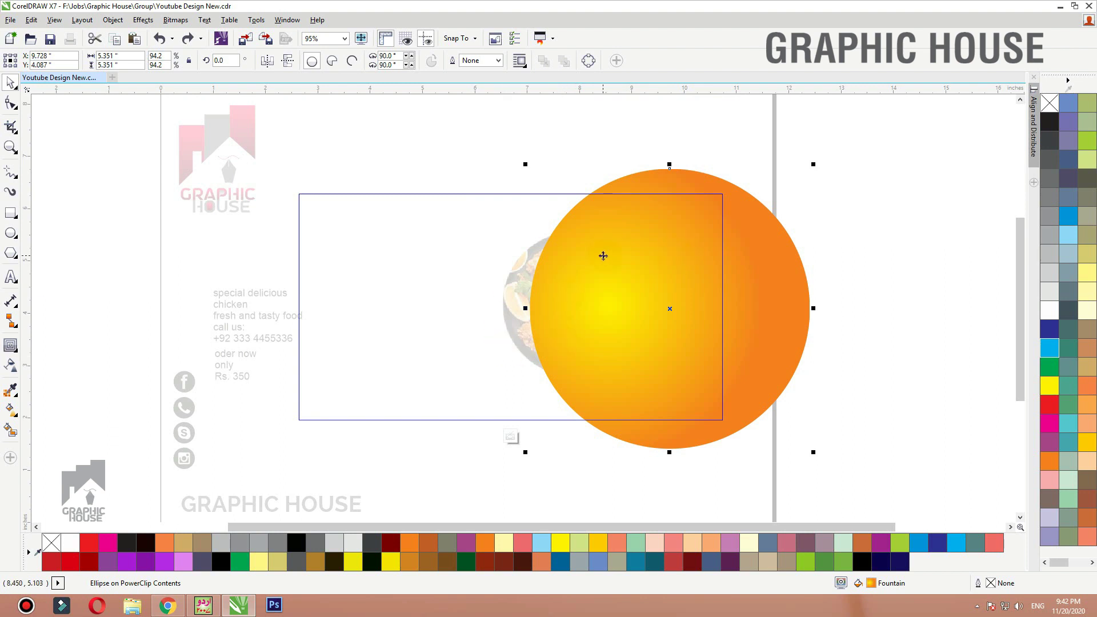
Step: Paste the blue gradient circle over the orange one and convert it to a 100 dpi RGB bitmap with transparent background
{"action": "key", "text": "ctrl+v"}
{"action": "left_click_drag", "start_coordinate": [606, 270], "coordinate": [569, 252]}
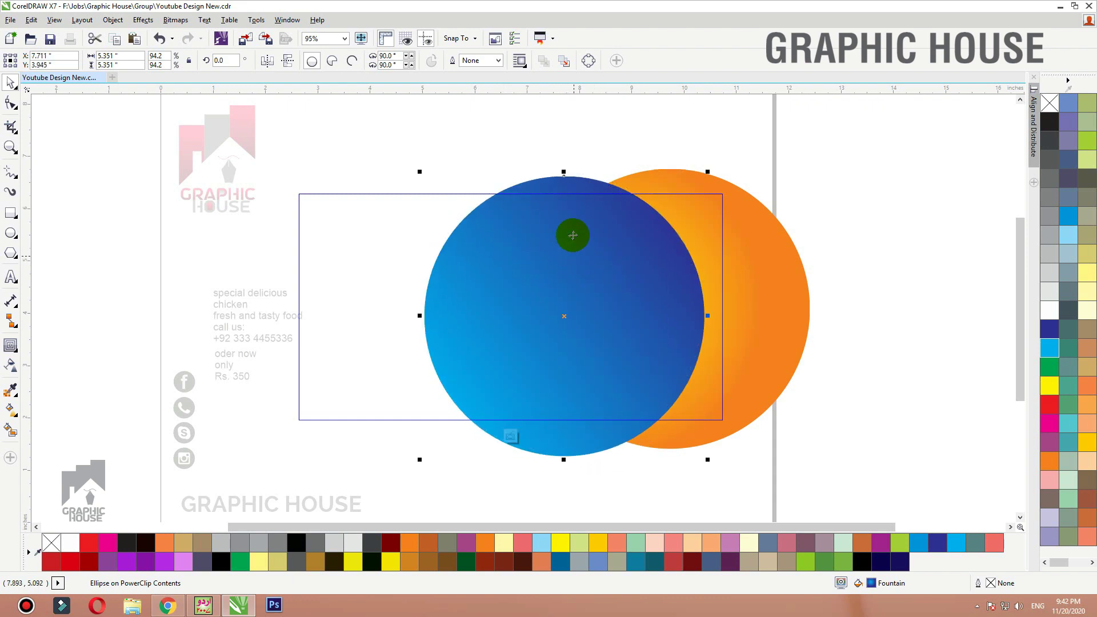
{"action": "left_click", "coordinate": [174, 22]}
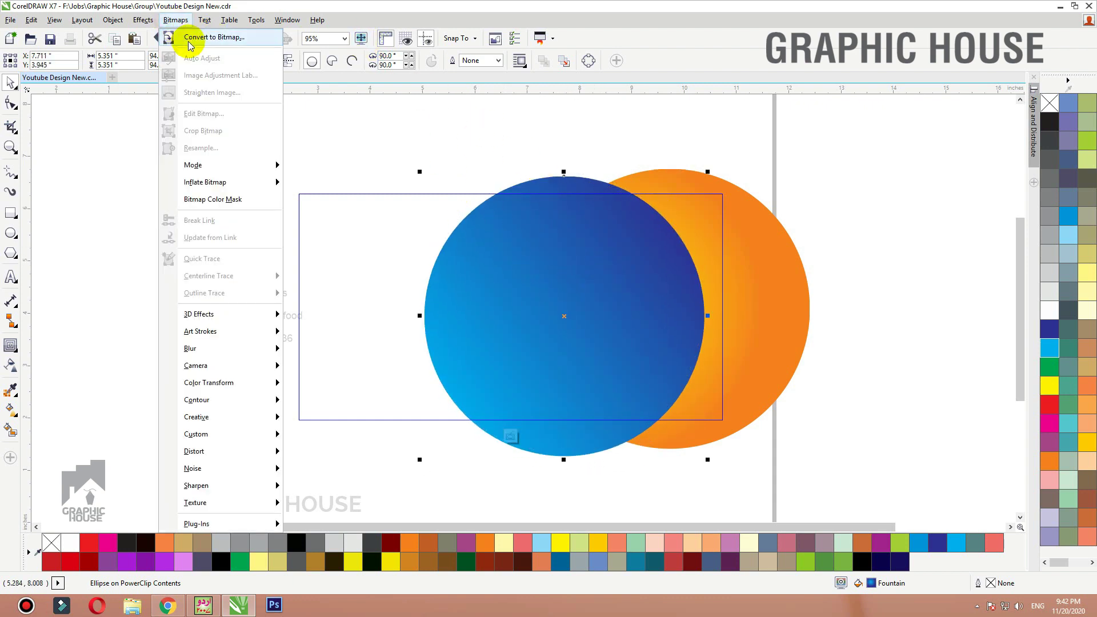
{"action": "left_click", "coordinate": [189, 41]}
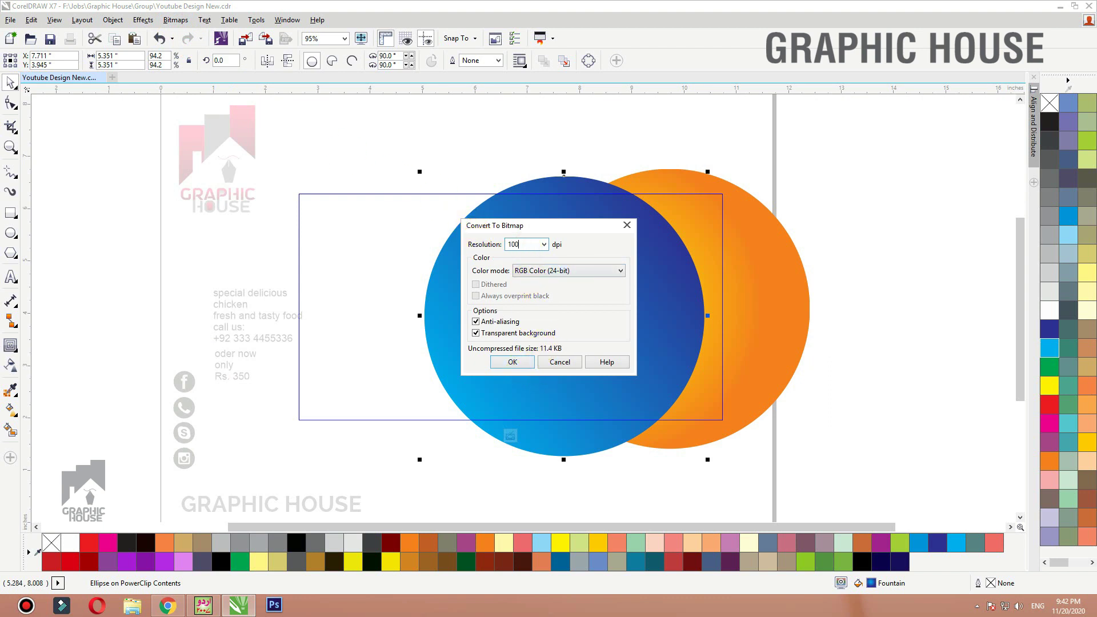
{"action": "left_click", "coordinate": [514, 362]}
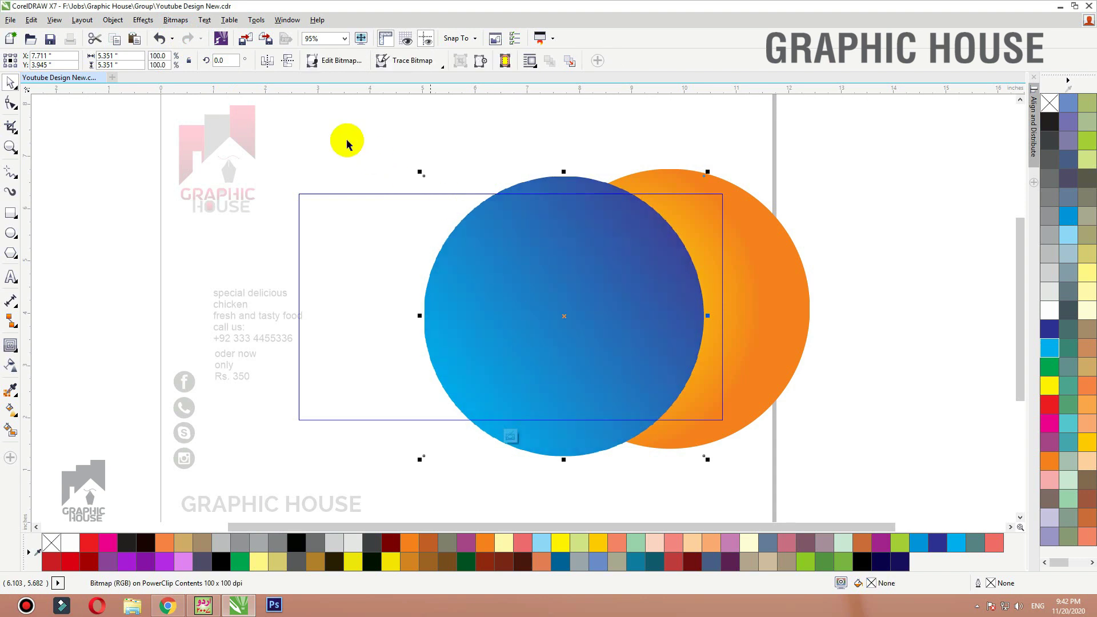
Step: Apply a Gaussian Blur with a radius of about 73 pixels to the blue circle bitmap
{"action": "left_click", "coordinate": [181, 20]}
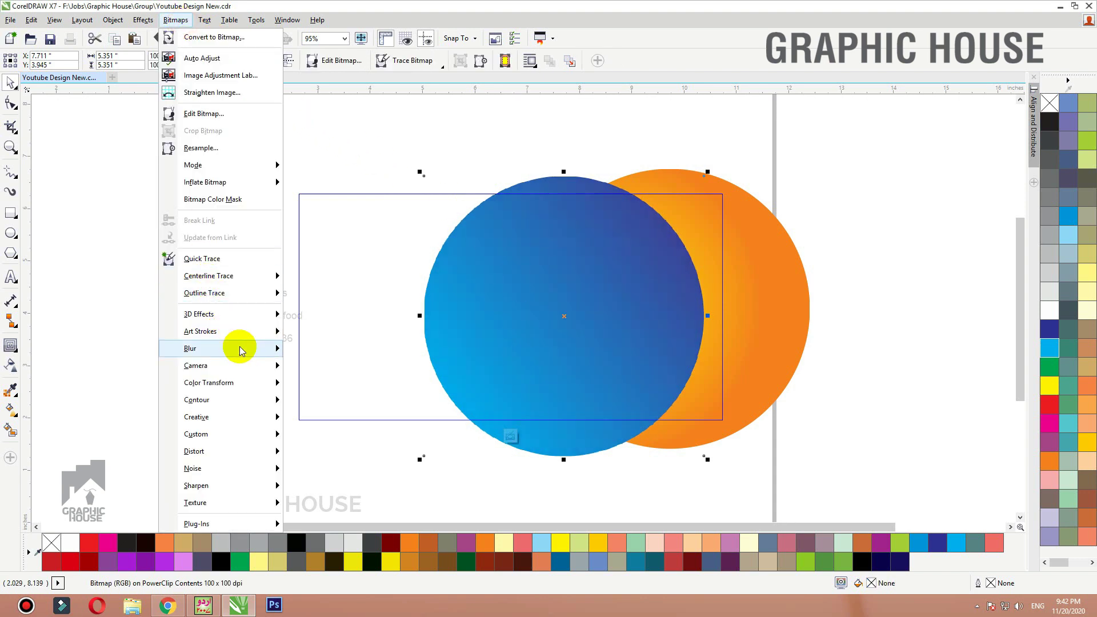
{"action": "mouse_move", "coordinate": [240, 349]}
{"action": "left_click", "coordinate": [340, 365]}
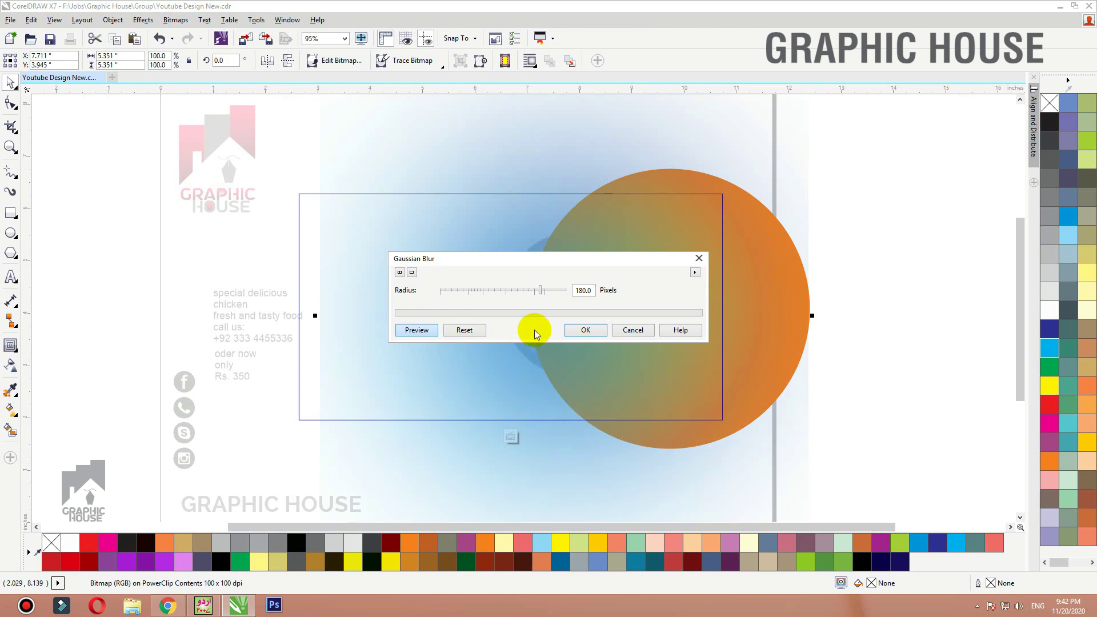
{"action": "left_click", "coordinate": [509, 292]}
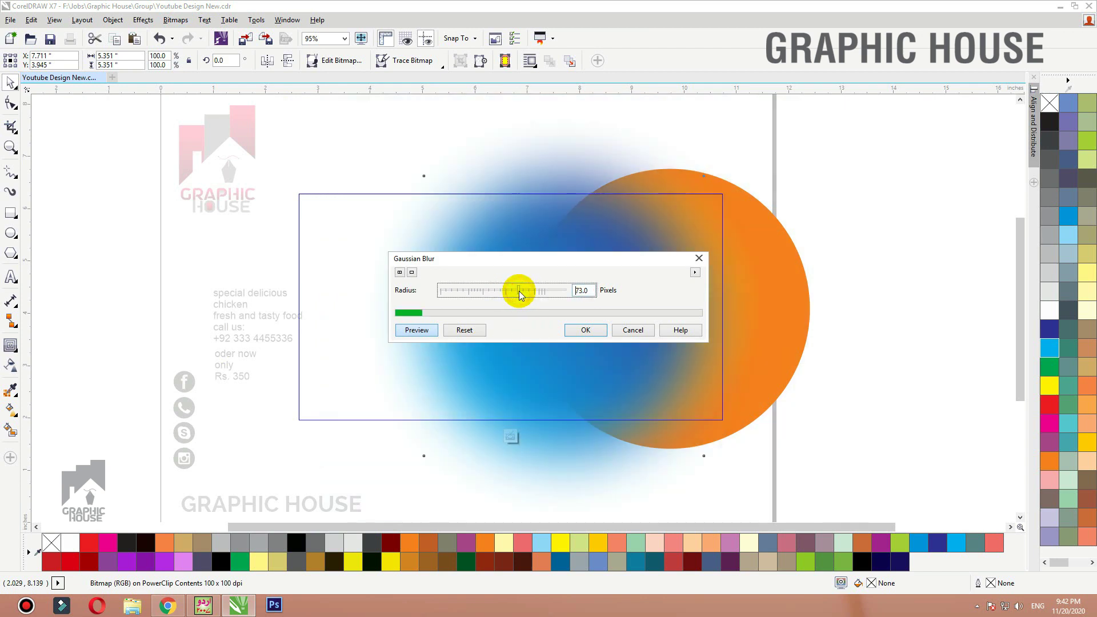
{"action": "left_click", "coordinate": [570, 328]}
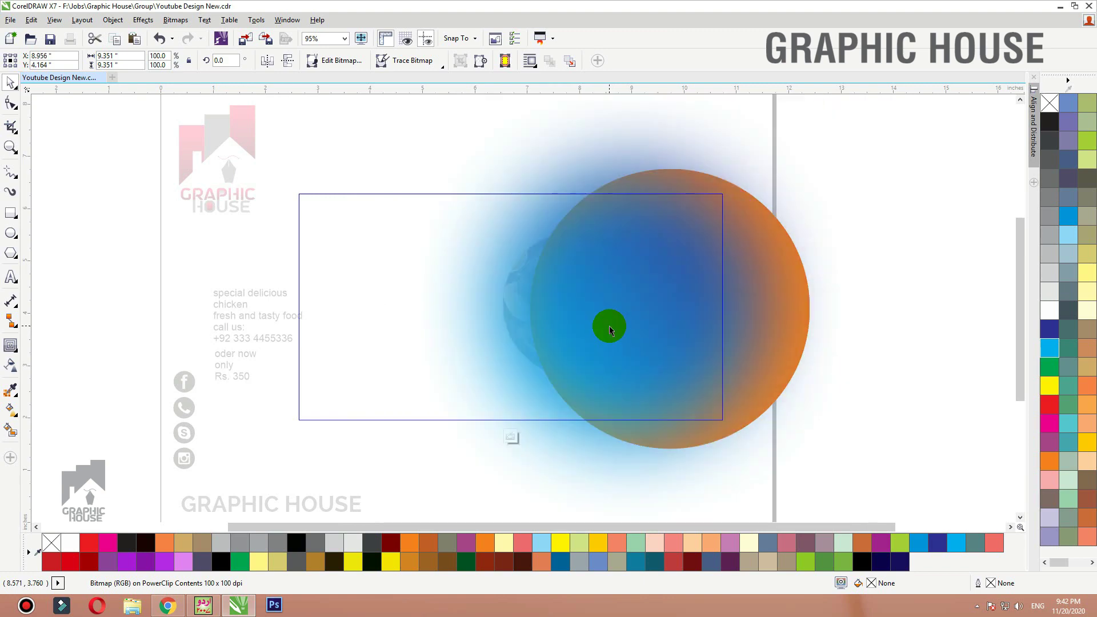
Step: Send the blurred blue circle behind the orange circle and finish editing the PowerClip contents
{"action": "key", "text": "shift+Page_Down"}
{"action": "left_click", "coordinate": [920, 192], "text": "ctrl"}
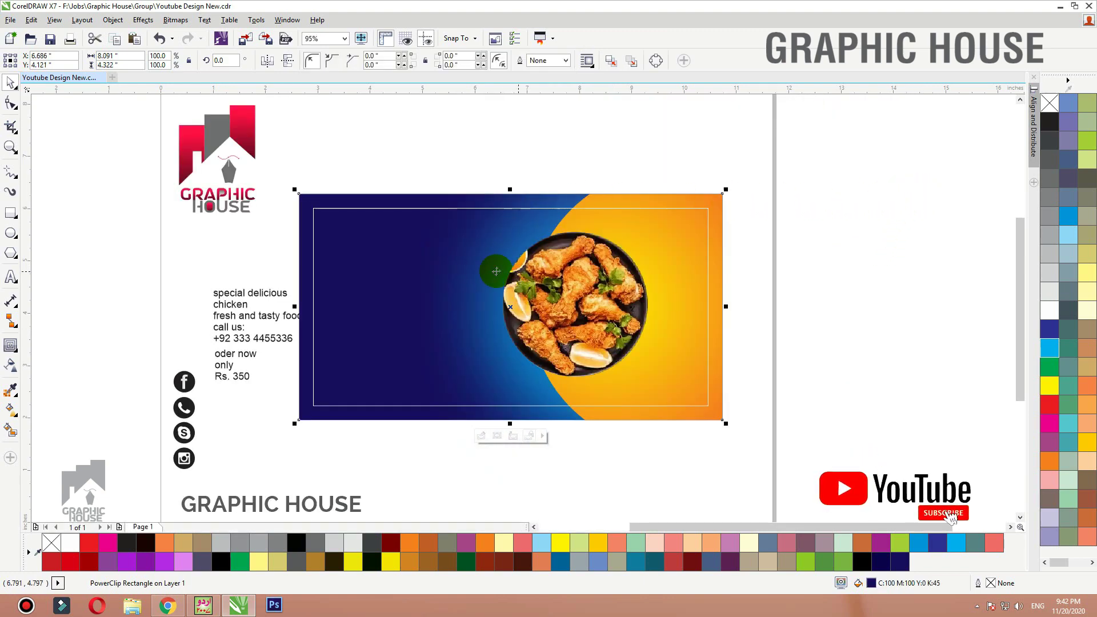
{"action": "left_click", "coordinate": [533, 282], "text": "ctrl"}
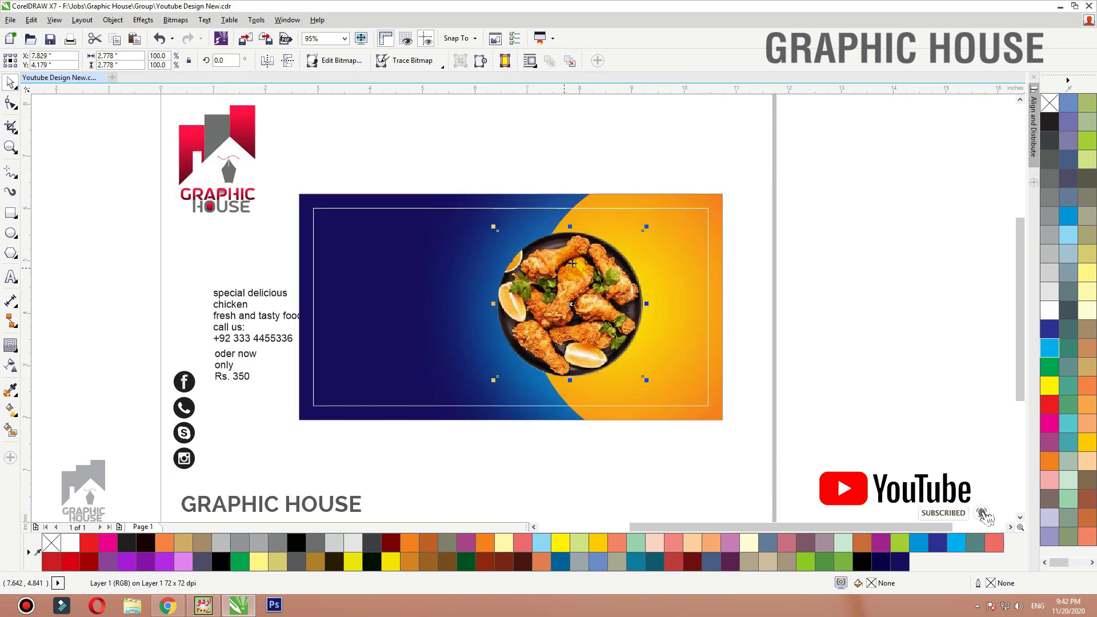
{"action": "key", "text": "ctrl+z"}
Step: Scale the orange circle and its blue glow down together to about 8.18 inches overall and shift them right inside the PowerClip
{"action": "double_click", "coordinate": [613, 196]}
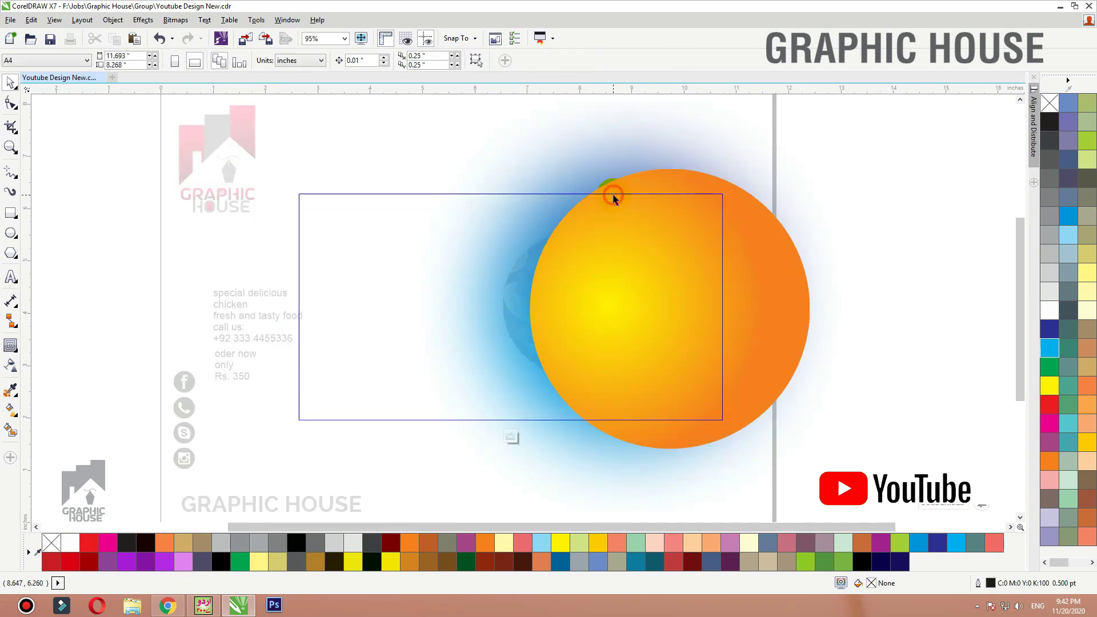
{"action": "left_click", "coordinate": [706, 197]}
{"action": "left_click", "coordinate": [695, 146], "text": "shift"}
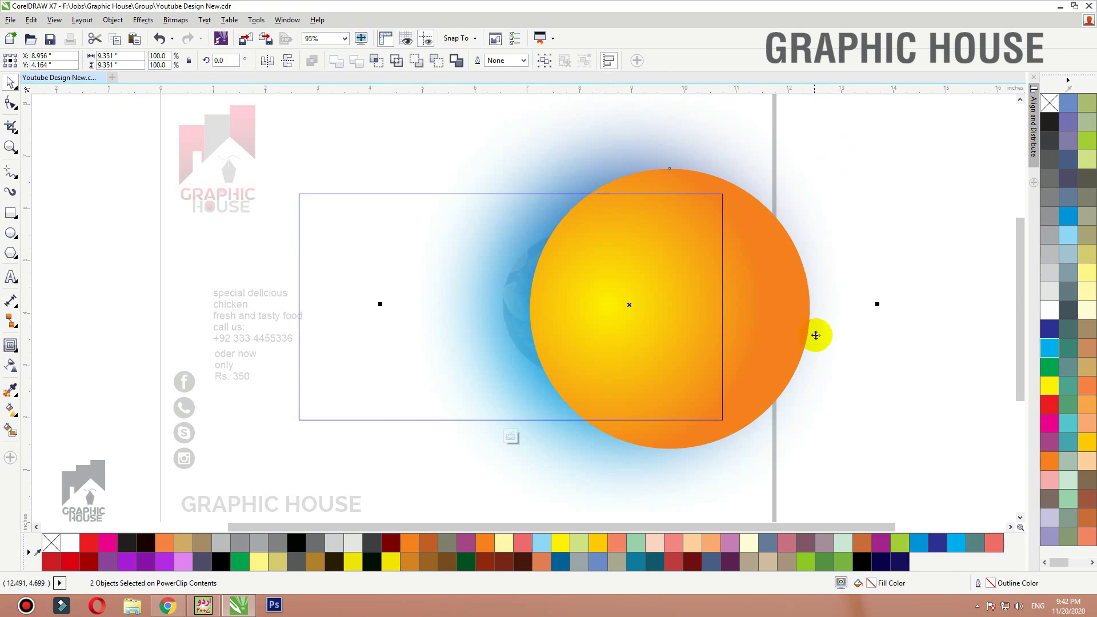
{"action": "scroll", "coordinate": [810, 257], "scroll_direction": "down", "scroll_amount": 1}
{"action": "left_click_drag", "start_coordinate": [729, 104], "coordinate": [705, 122]}
{"action": "left_click_drag", "start_coordinate": [681, 230], "coordinate": [696, 231]}
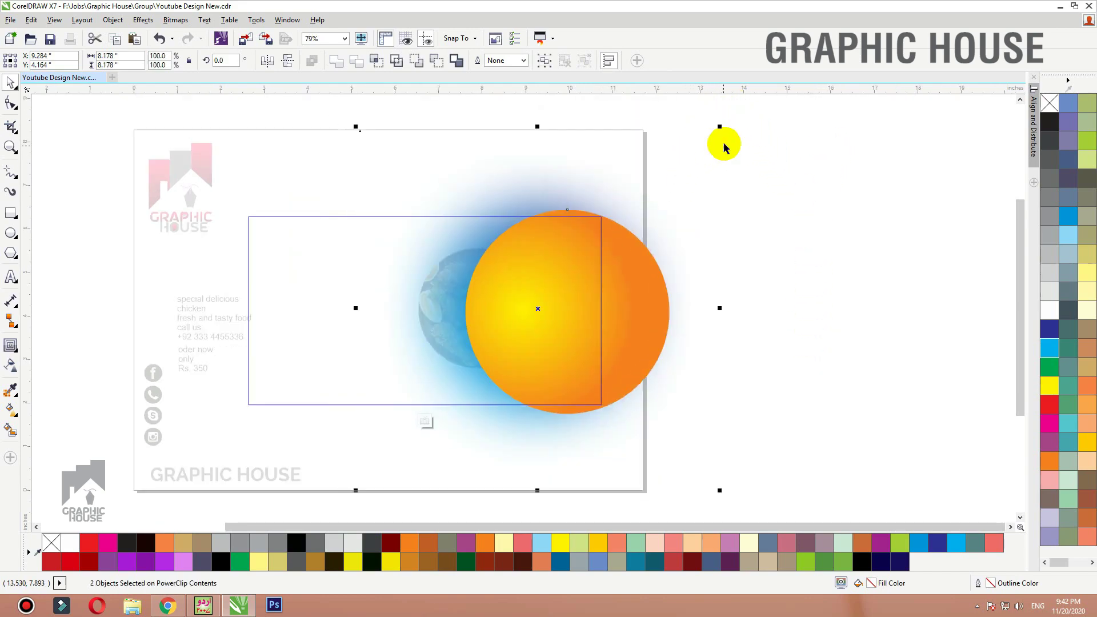
{"action": "left_click", "coordinate": [722, 125]}
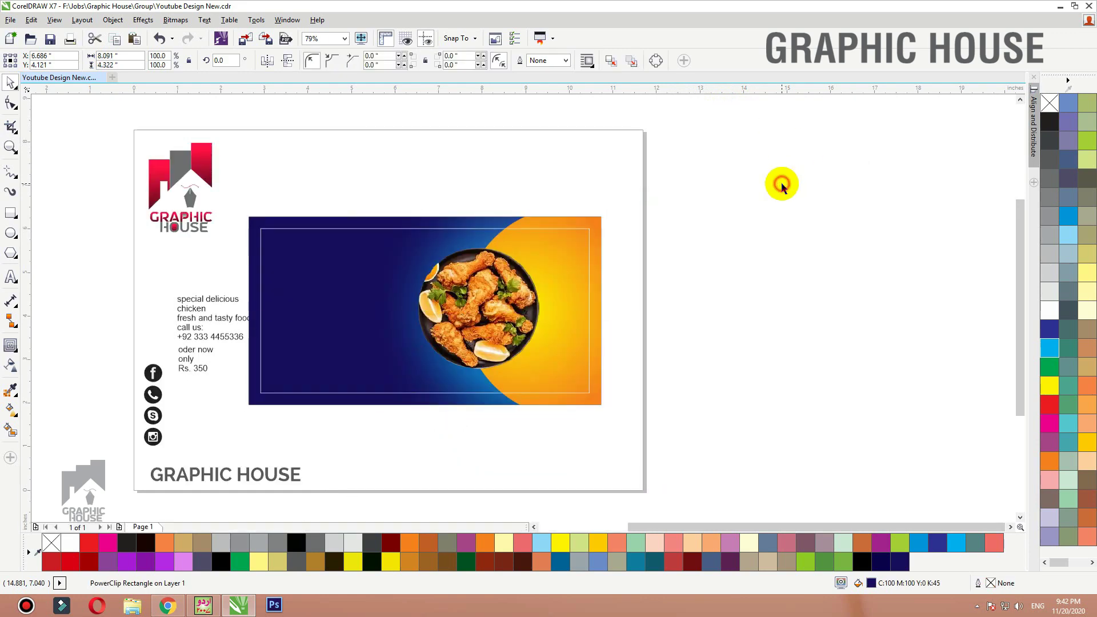
Step: Center the dish photo vertically on the banner and scale it down to 94.4%, about 2.62 inches across
{"action": "left_click_drag", "start_coordinate": [722, 166], "coordinate": [194, 465]}
{"action": "left_click", "coordinate": [527, 272]}
{"action": "left_click", "coordinate": [580, 168]}
{"action": "left_click", "coordinate": [600, 137]}
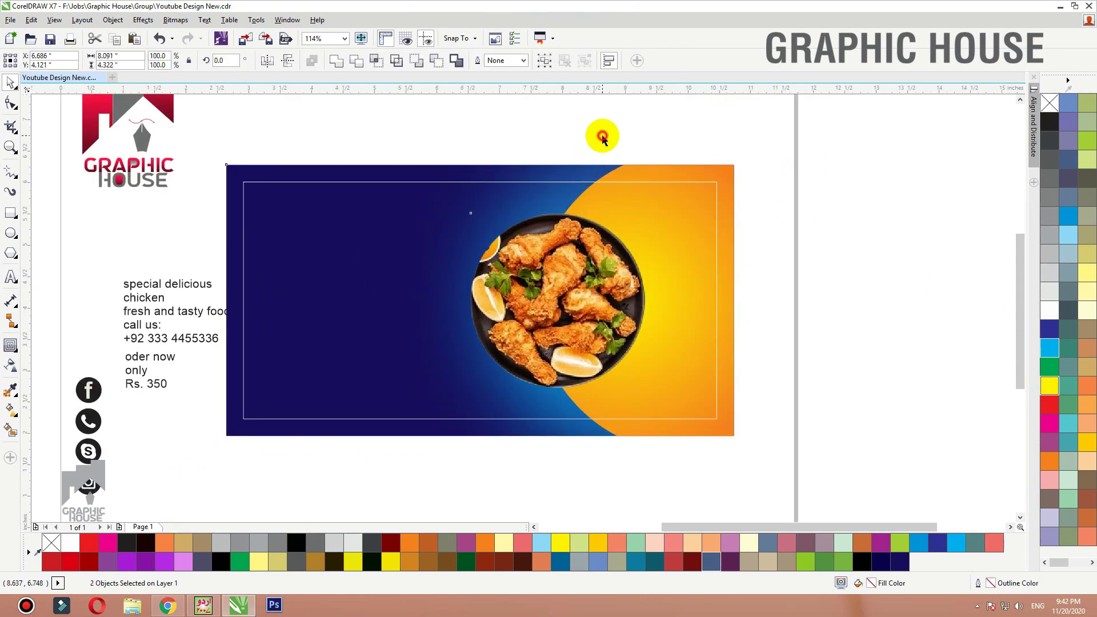
{"action": "left_click", "coordinate": [585, 301]}
{"action": "left_click_drag", "start_coordinate": [645, 213], "coordinate": [640, 217]}
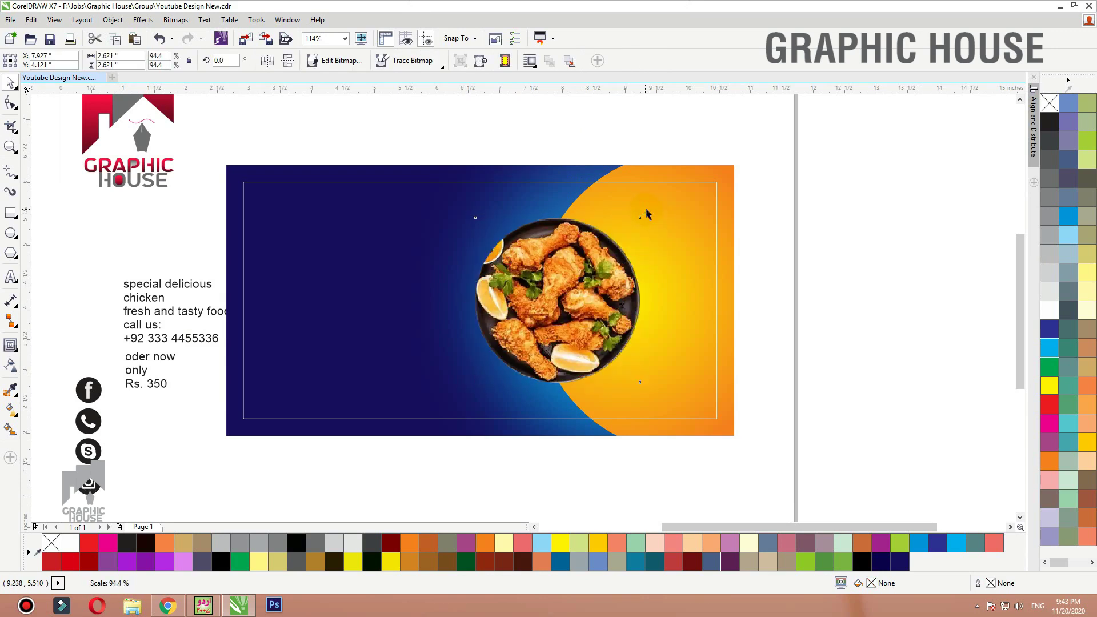
Step: Move the promotional text and the price text onto the banner's dark blue area and fill both white
{"action": "left_click_drag", "start_coordinate": [149, 287], "coordinate": [324, 281]}
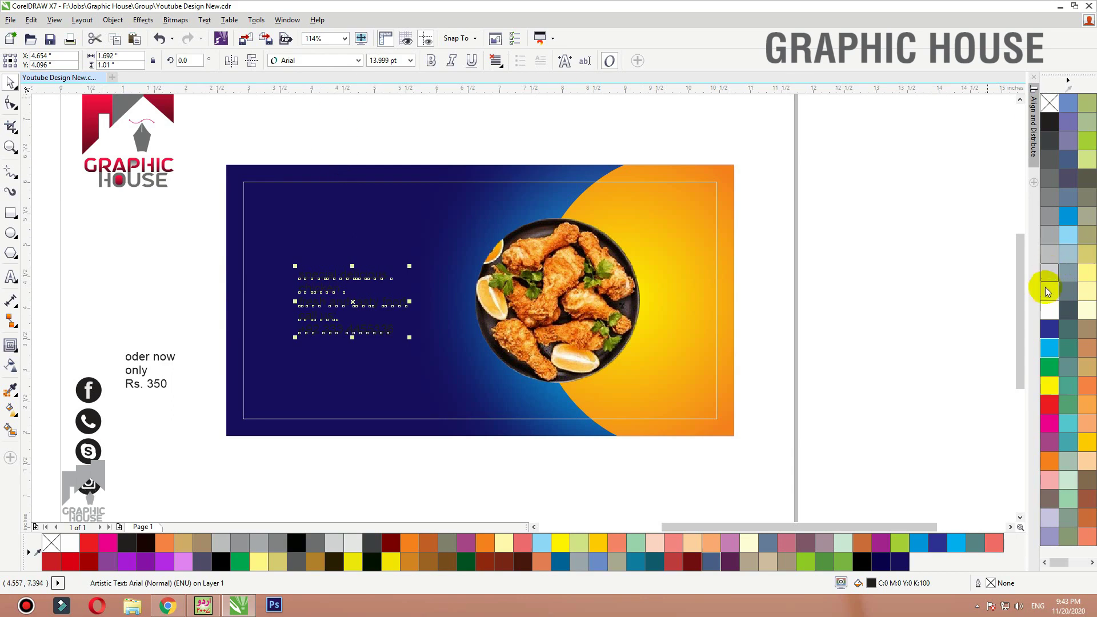
{"action": "left_click", "coordinate": [1049, 310]}
{"action": "left_click_drag", "start_coordinate": [98, 311], "coordinate": [441, 389]}
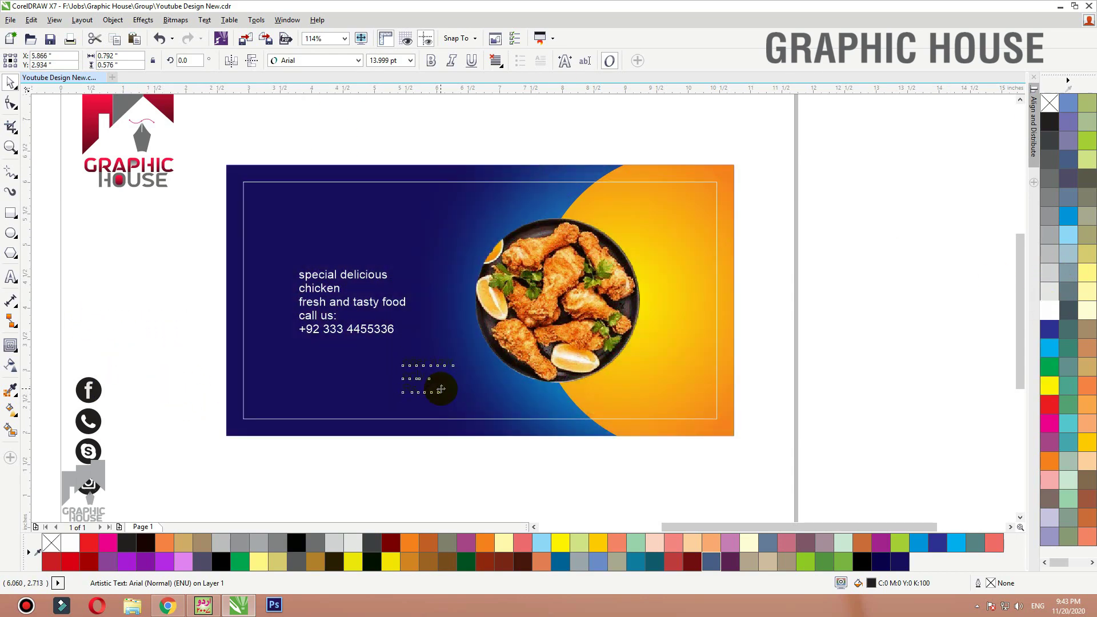
{"action": "left_click", "coordinate": [1049, 311]}
{"action": "left_click", "coordinate": [850, 292]}
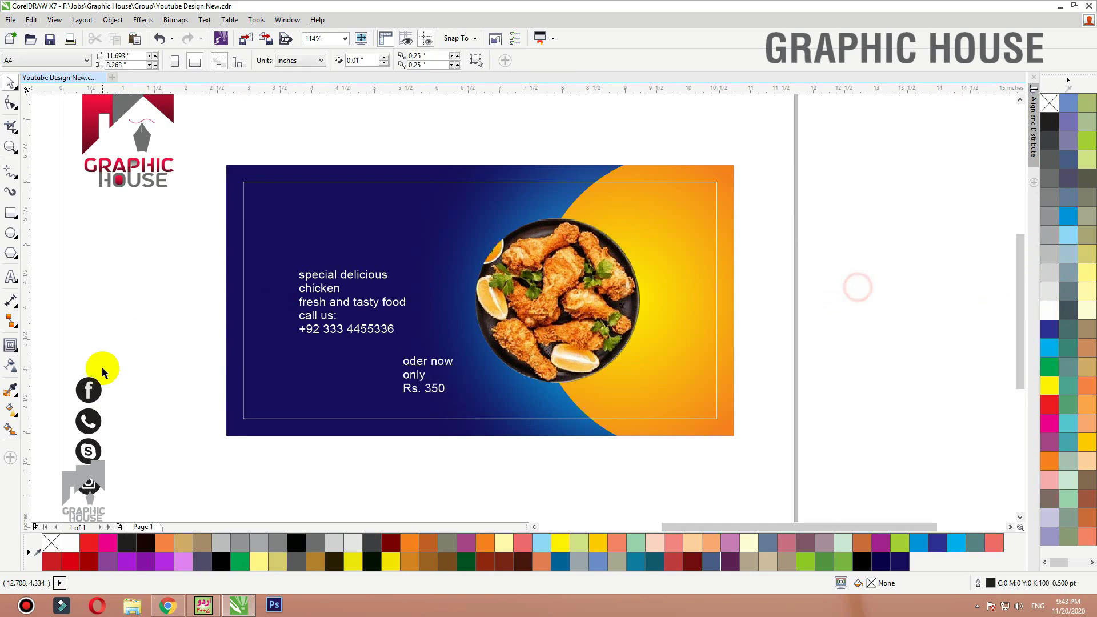
Step: Move the four social icons together onto the banner's lower right, along the inner frame line
{"action": "left_click", "coordinate": [130, 355]}
{"action": "left_click_drag", "start_coordinate": [50, 535], "coordinate": [52, 529]}
{"action": "left_click_drag", "start_coordinate": [87, 459], "coordinate": [702, 383]}
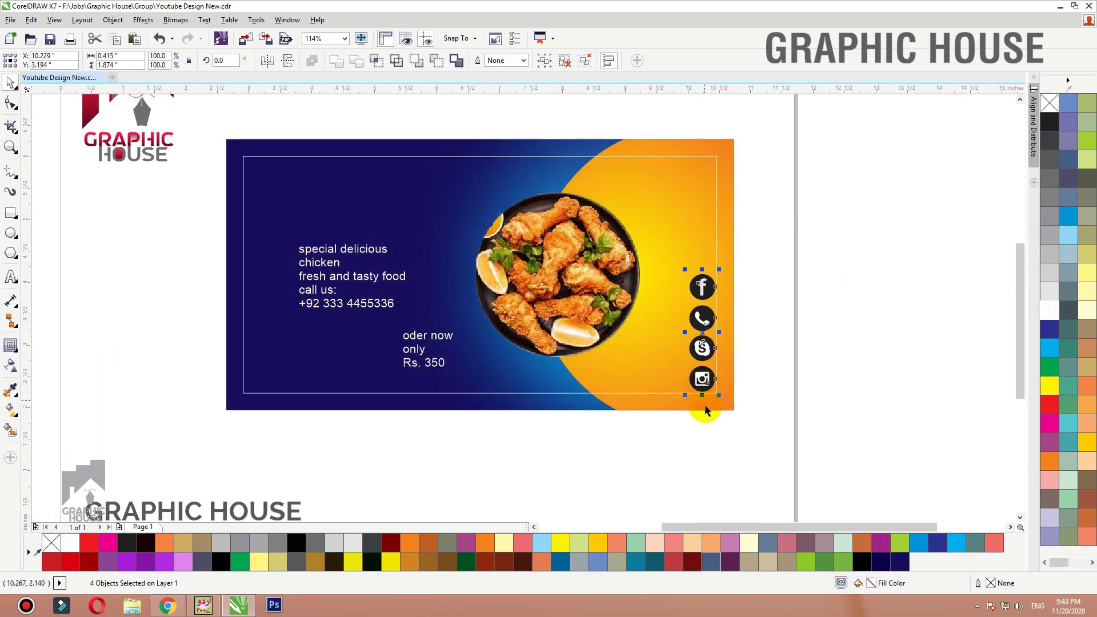
{"action": "left_click", "coordinate": [705, 407]}
Step: Shift the dish photo right to X about 8.19 inches, keeping it vertically centered on the banner
{"action": "key", "text": "shift+F2"}
{"action": "left_click", "coordinate": [657, 335]}
{"action": "left_click_drag", "start_coordinate": [615, 302], "coordinate": [640, 300]}
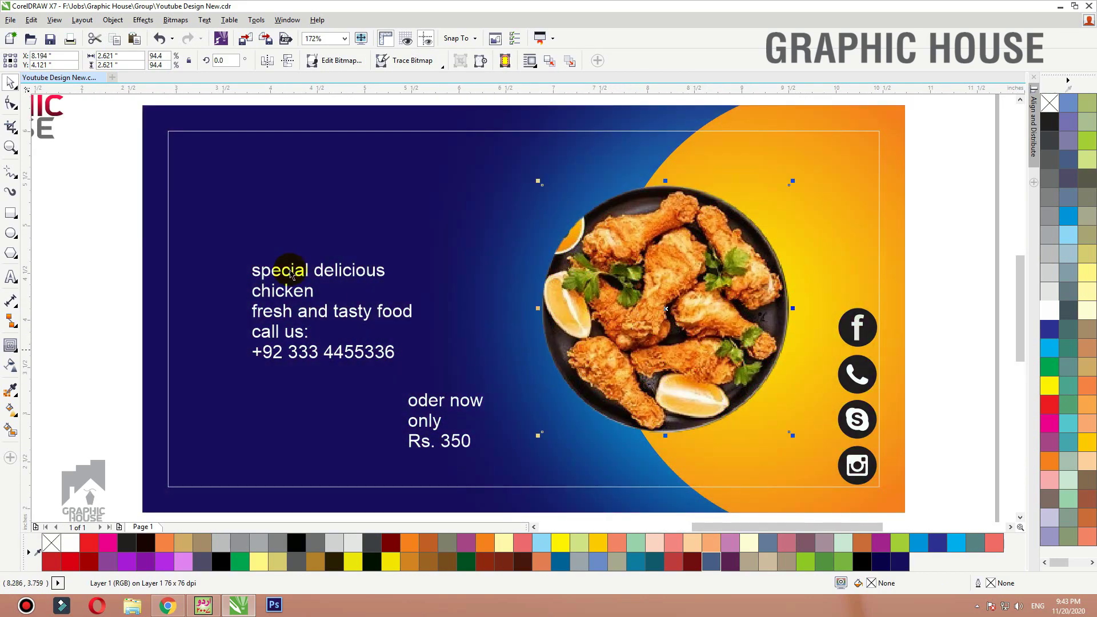
Step: Set the promotional text block's font to Glass
{"action": "left_click", "coordinate": [293, 294]}
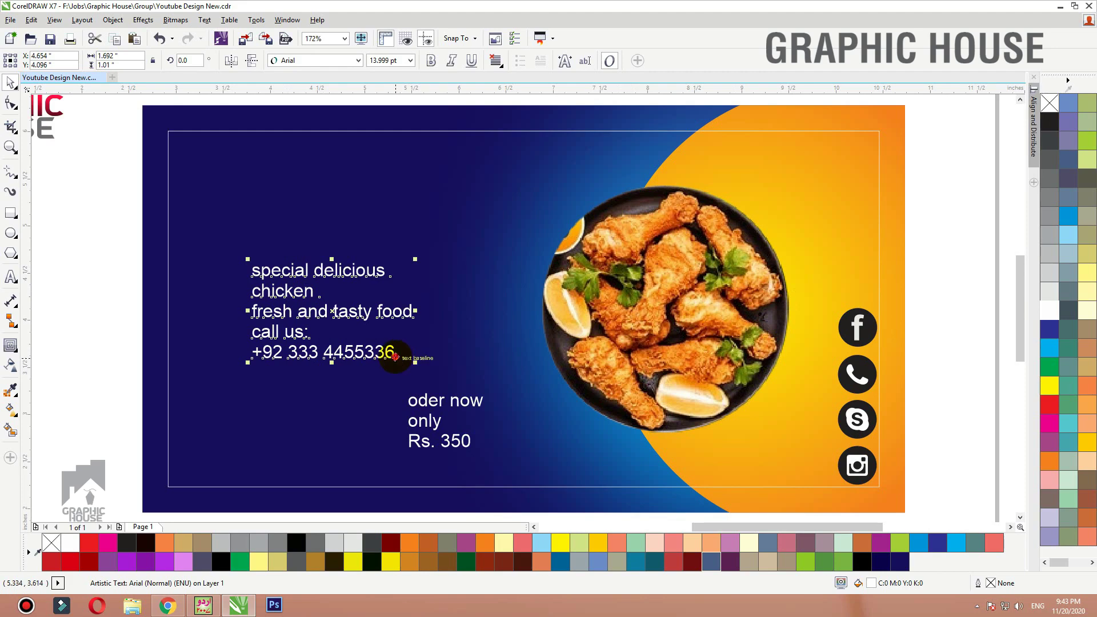
{"action": "left_click_drag", "start_coordinate": [394, 357], "coordinate": [247, 337]}
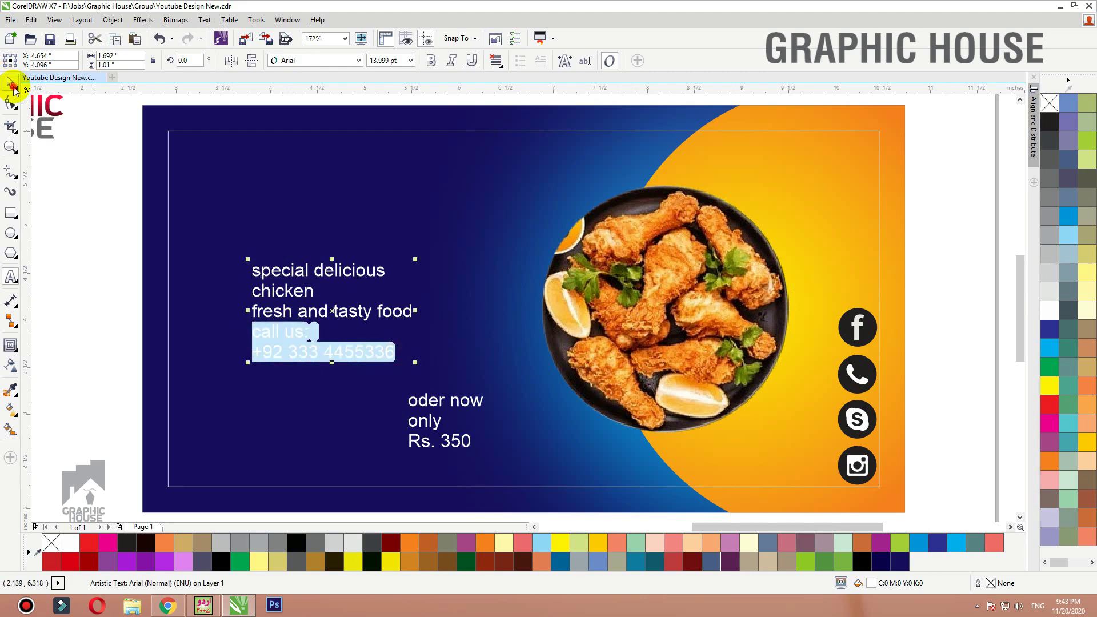
{"action": "left_click", "coordinate": [12, 85]}
{"action": "left_click", "coordinate": [300, 61]}
{"action": "left_click", "coordinate": [328, 102]}
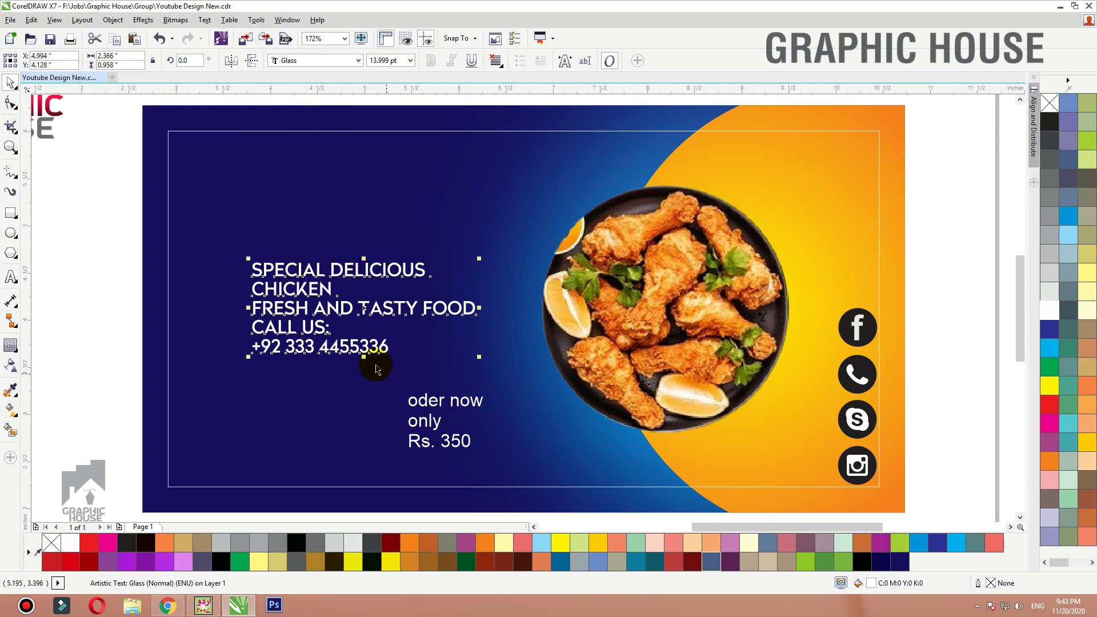
Step: Cut the CALL US and phone number lines out of the promotional text and place them as separate text at the frame's lower-left corner
{"action": "left_click_drag", "start_coordinate": [389, 350], "coordinate": [235, 329]}
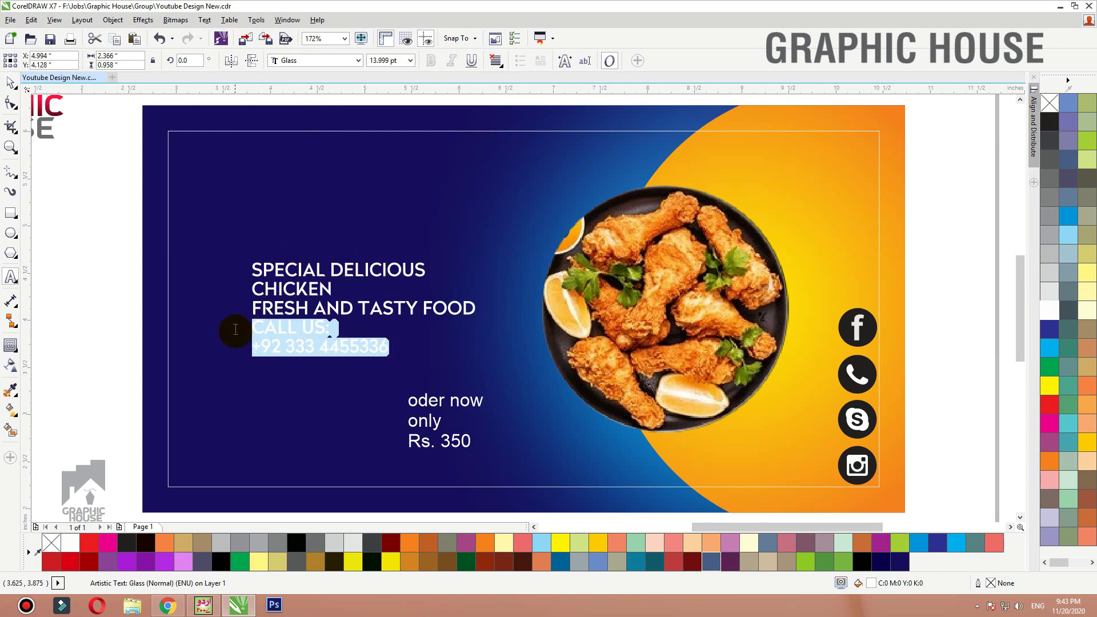
{"action": "key", "text": "ctrl+x"}
{"action": "left_click", "coordinate": [190, 439]}
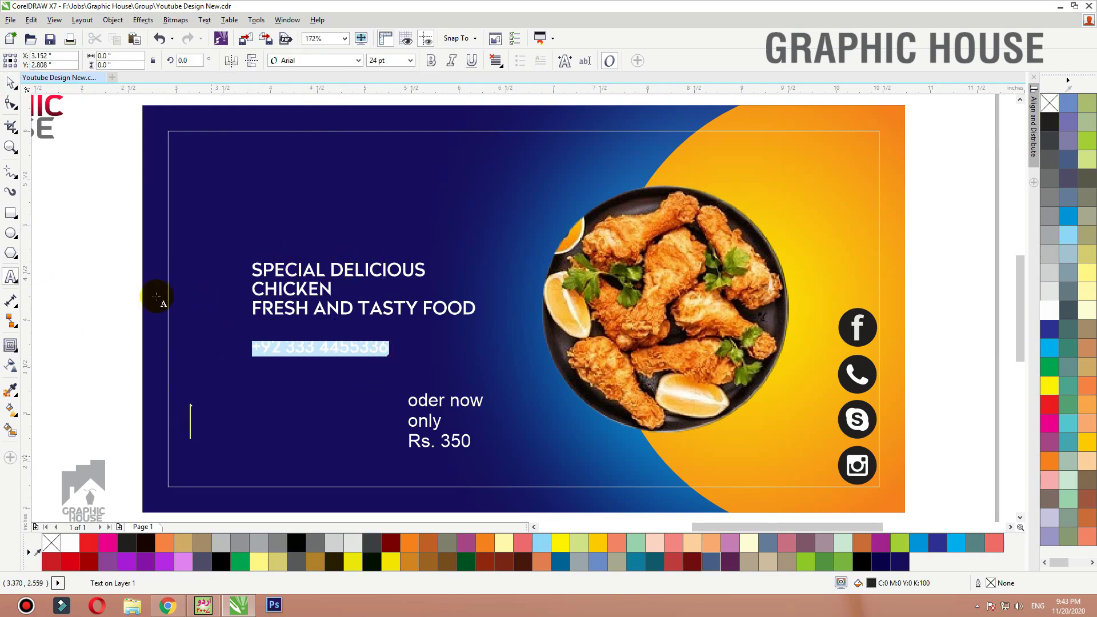
{"action": "key", "text": "ctrl+v"}
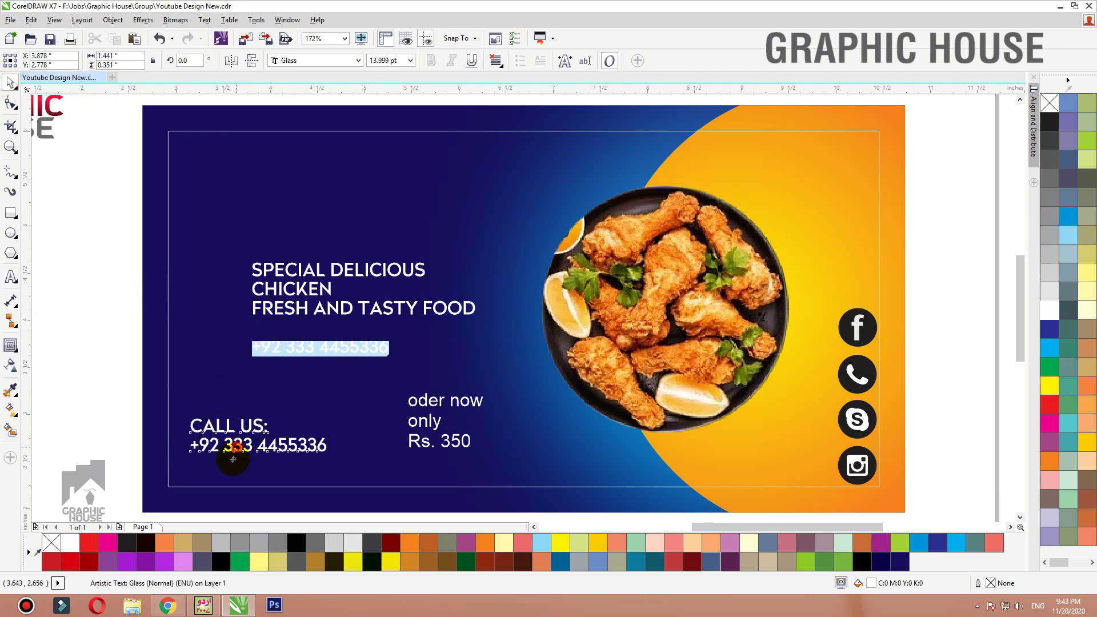
{"action": "left_click_drag", "start_coordinate": [233, 459], "coordinate": [215, 481]}
Step: Set the price text's font to Glass and split off ODER NOW, placing it by the lower frame line beside the contact text
{"action": "left_click", "coordinate": [461, 454]}
{"action": "left_click", "coordinate": [460, 448]}
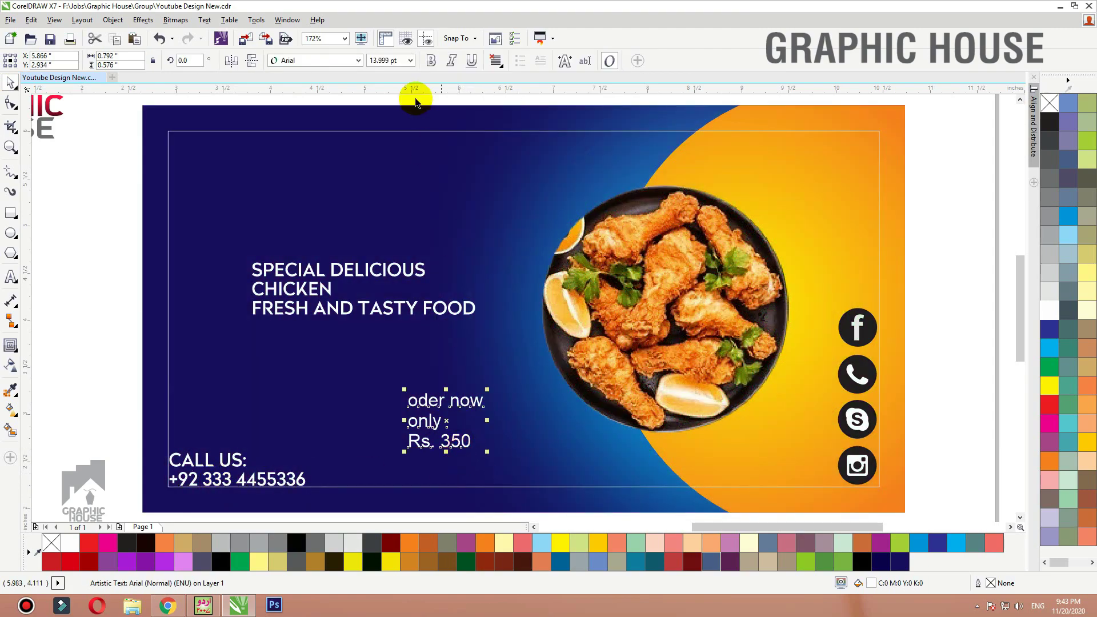
{"action": "left_click", "coordinate": [311, 60]}
{"action": "left_click", "coordinate": [315, 85]}
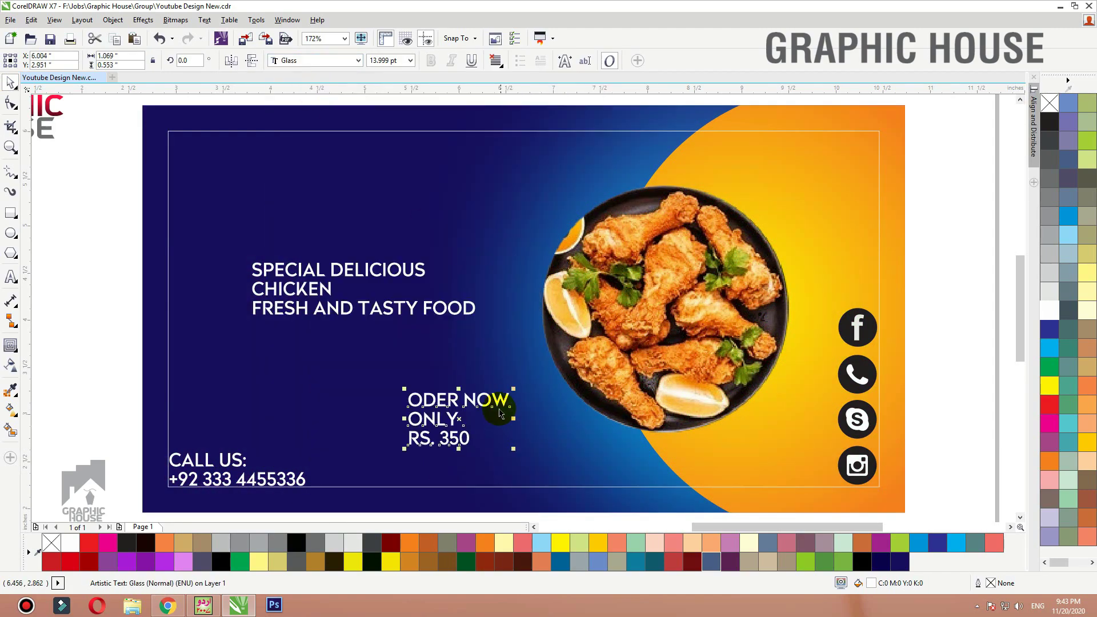
{"action": "left_click_drag", "start_coordinate": [508, 414], "coordinate": [527, 477]}
Step: Move the ONLY RS. 350 text to the dish's upper left and shift the headline text left and slightly down
{"action": "left_click", "coordinate": [410, 437]}
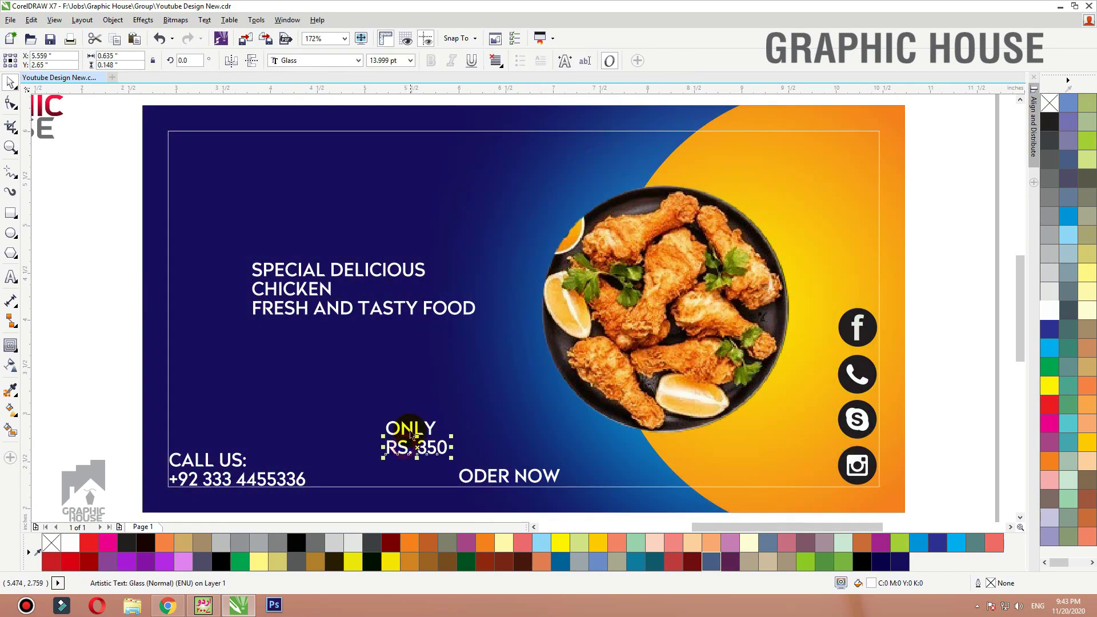
{"action": "left_click_drag", "start_coordinate": [403, 430], "coordinate": [547, 175]}
{"action": "left_click", "coordinate": [362, 319]}
{"action": "left_click_drag", "start_coordinate": [368, 316], "coordinate": [324, 347]}
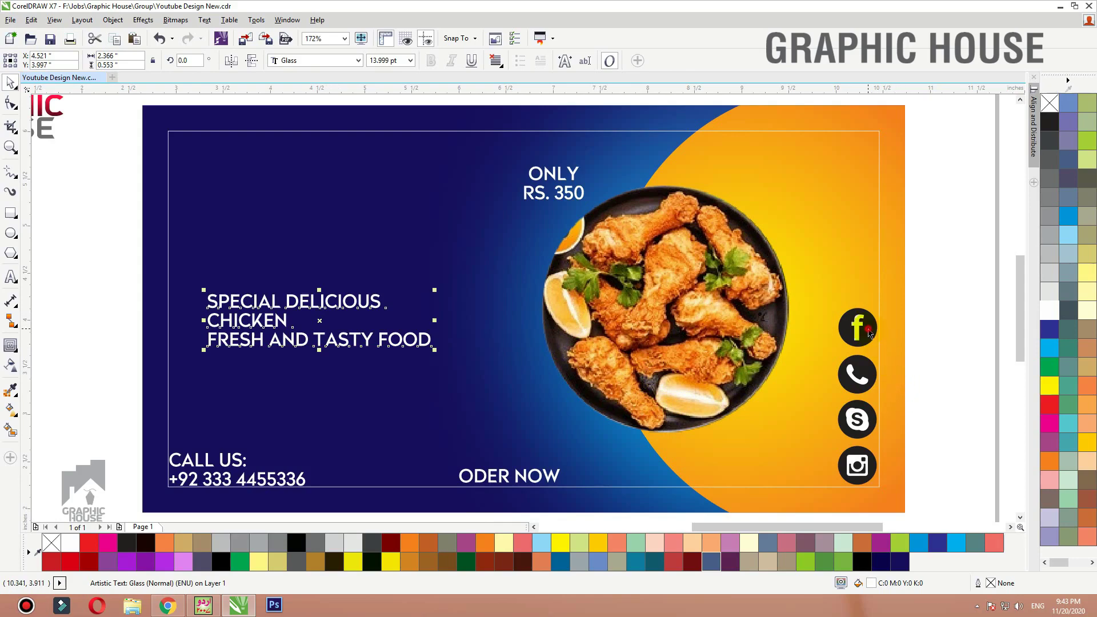
Step: Scale down the four social icons together, keeping them at the frame's lower-right corner
{"action": "left_click_drag", "start_coordinate": [931, 273], "coordinate": [773, 513]}
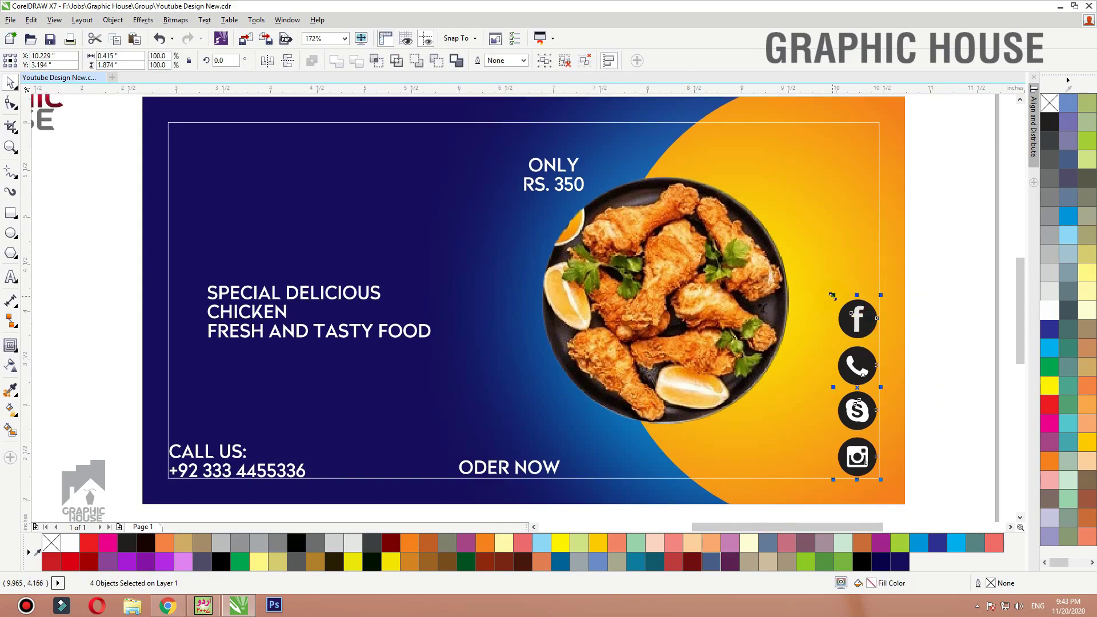
{"action": "left_click_drag", "start_coordinate": [831, 295], "coordinate": [845, 357]}
{"action": "left_click", "coordinate": [730, 305]}
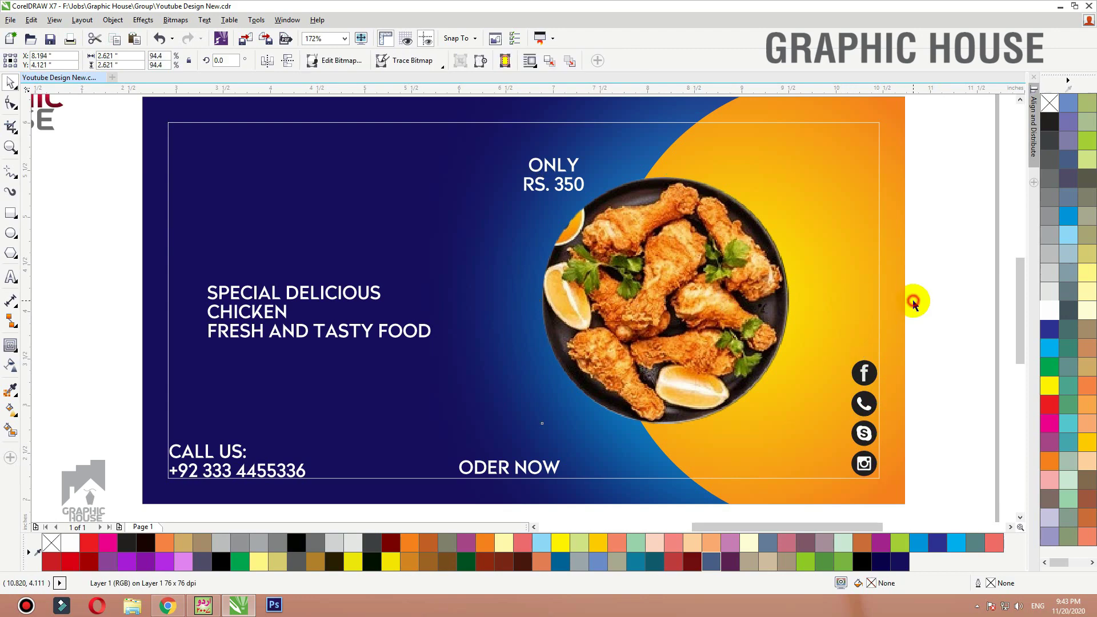
{"action": "left_click", "coordinate": [913, 301]}
Step: Draw a rectangle about 1.51 by 0.41 inches around the ODER NOW text
{"action": "left_click", "coordinate": [532, 470]}
{"action": "key", "text": "F3"}
{"action": "key", "text": "F2"}
{"action": "left_click_drag", "start_coordinate": [422, 369], "coordinate": [702, 466]}
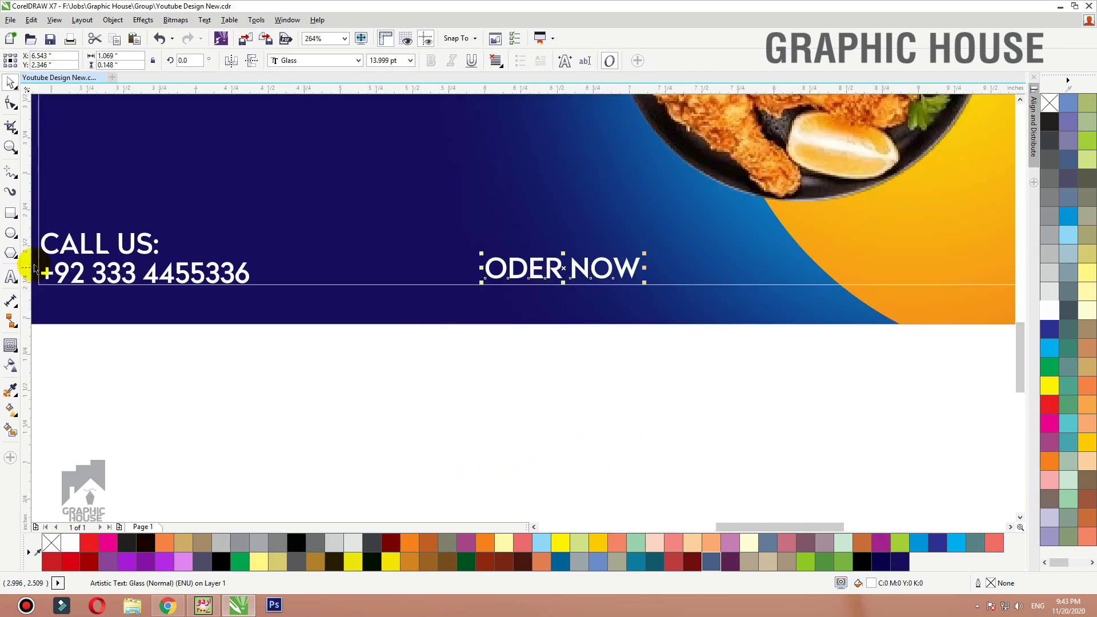
{"action": "left_click", "coordinate": [11, 216]}
{"action": "left_click_drag", "start_coordinate": [460, 231], "coordinate": [679, 290]}
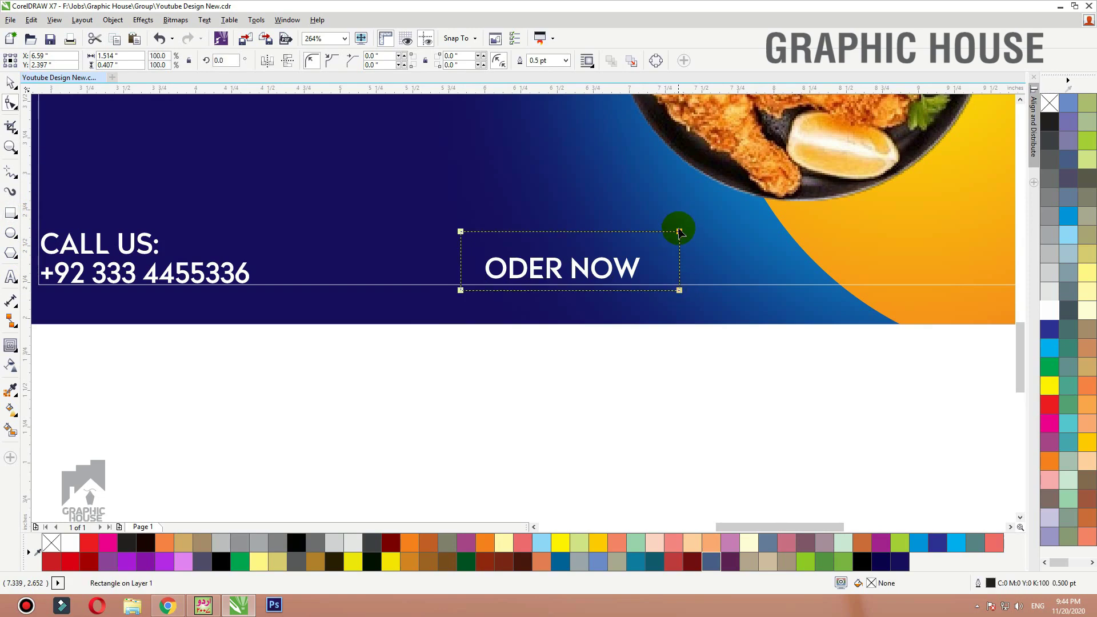
Step: Round the rectangle's corners fully to about 0.204 inches and fill it with a vertical gradient from orange at the bottom to yellow
{"action": "key", "text": "F10"}
{"action": "left_click_drag", "start_coordinate": [461, 232], "coordinate": [495, 236]}
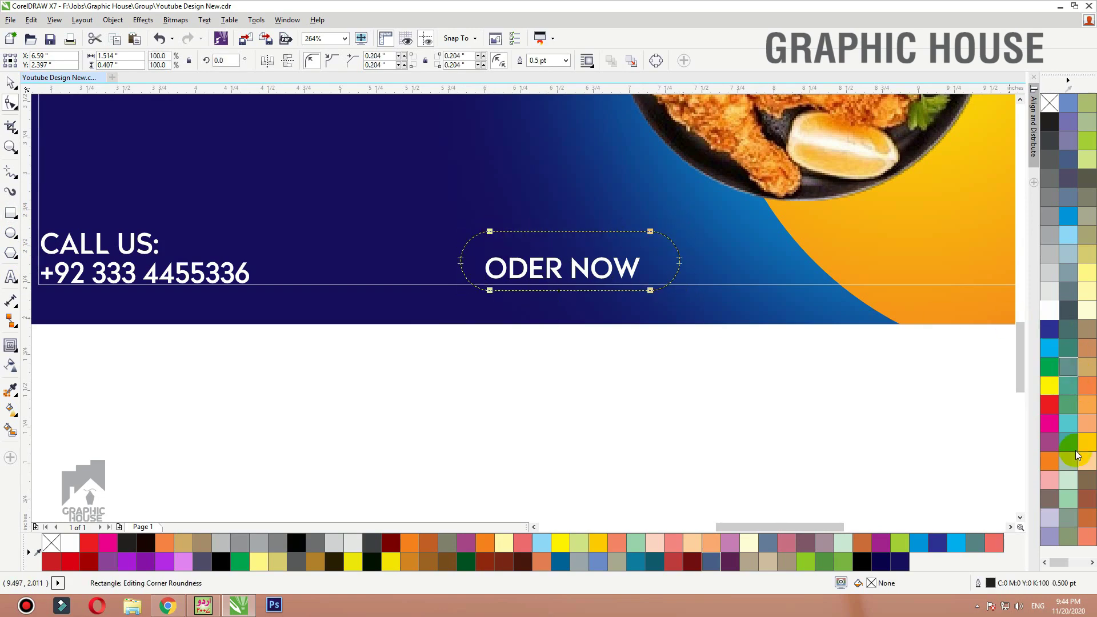
{"action": "left_click", "coordinate": [1055, 462]}
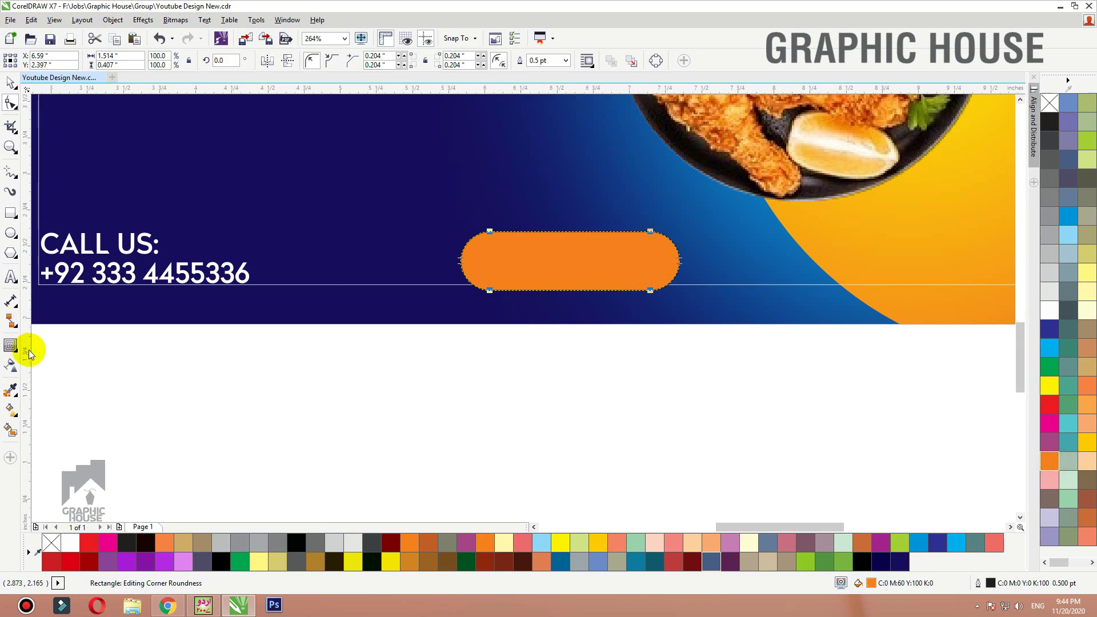
{"action": "left_click", "coordinate": [11, 408]}
{"action": "left_click_drag", "start_coordinate": [583, 324], "coordinate": [582, 212]}
{"action": "left_click", "coordinate": [1052, 390]}
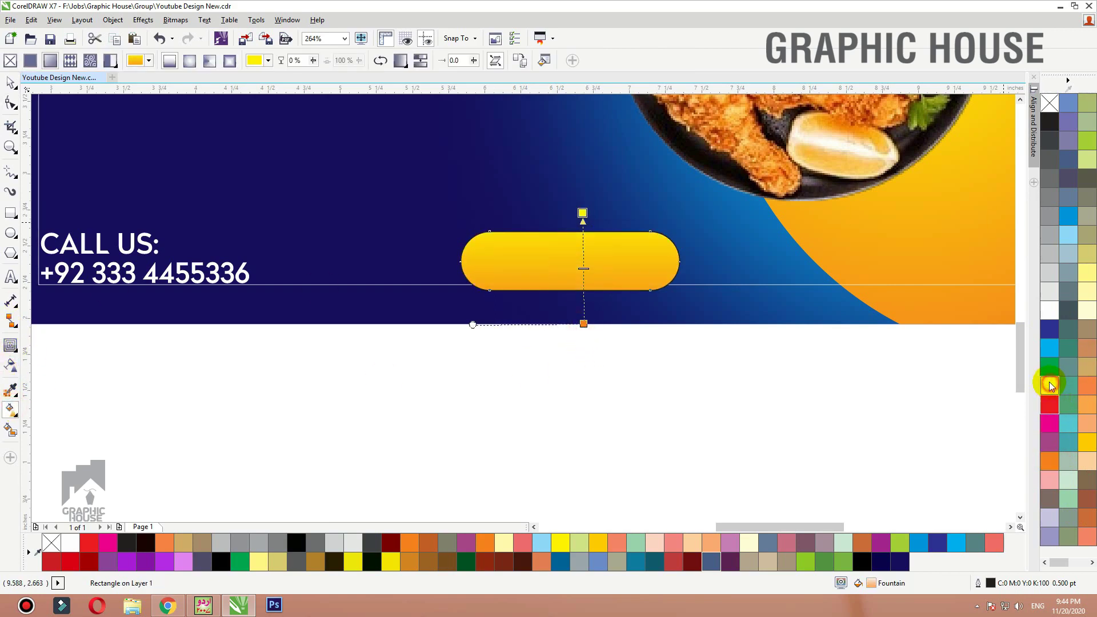
Step: Bring the ODER NOW text in front of the yellow button shape and fill it black
{"action": "key", "text": "space"}
{"action": "left_click_drag", "start_coordinate": [776, 412], "coordinate": [466, 183]}
{"action": "key", "text": "shift+Page_Up"}
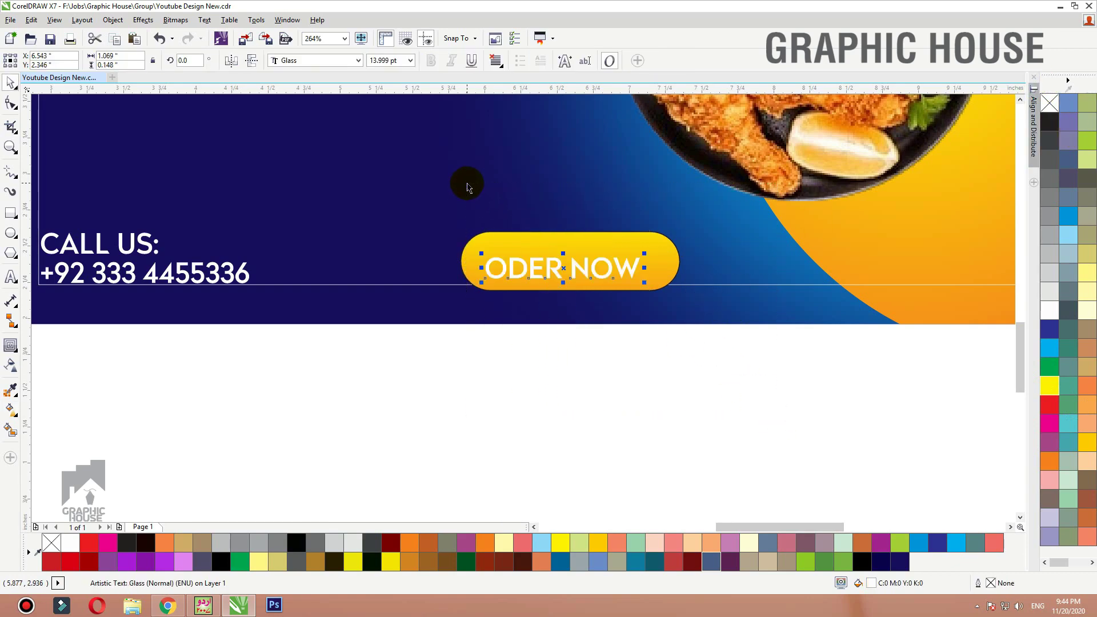
{"action": "left_click", "coordinate": [1052, 120]}
Step: Center the ODER NOW text on the button and raise both so they rest on the lower frame line
{"action": "left_click", "coordinate": [666, 267], "text": "shift"}
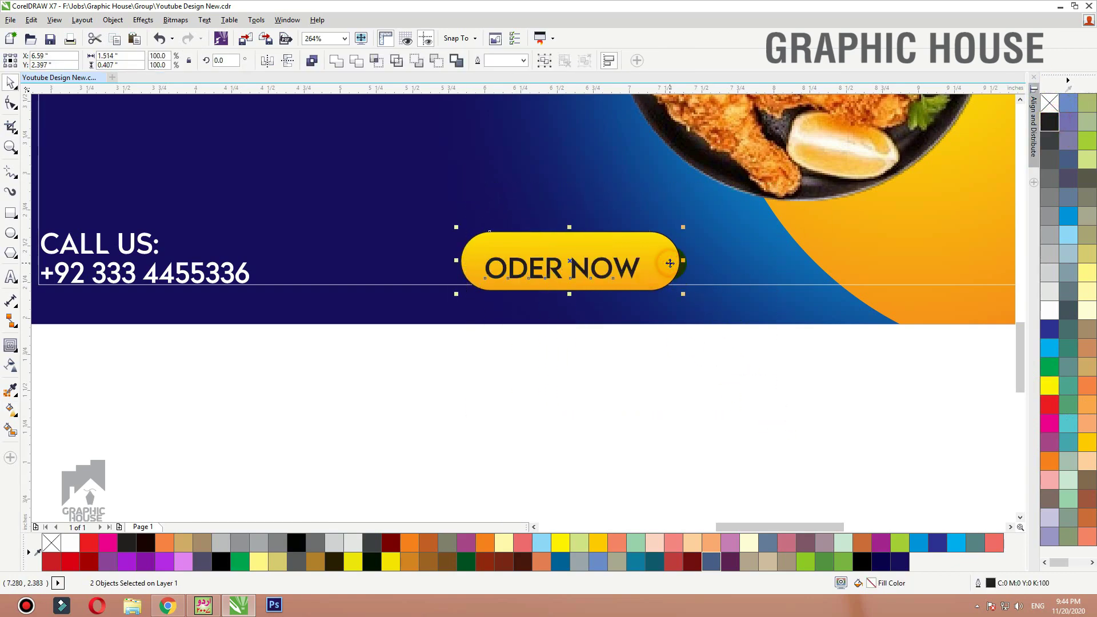
{"action": "key", "text": "e"}
{"action": "key", "text": "c"}
{"action": "left_click_drag", "start_coordinate": [666, 267], "coordinate": [666, 259]}
{"action": "left_click", "coordinate": [678, 394]}
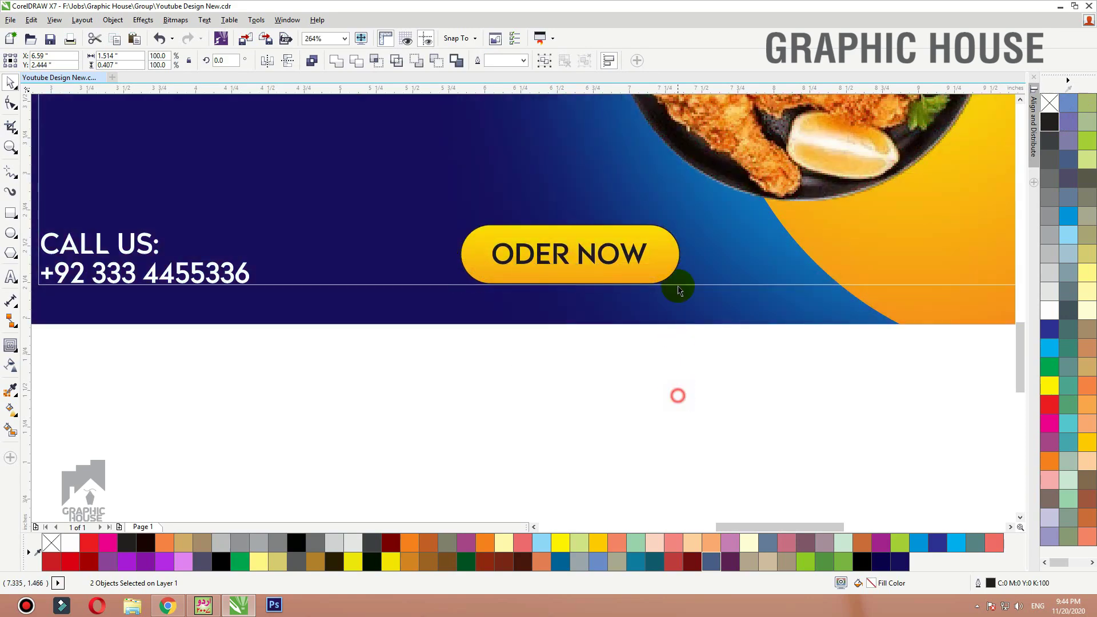
Step: Resize the button shape to about 1.64 by 0.336 inches and enlarge the ODER NOW text slightly around its center
{"action": "left_click", "coordinate": [672, 265]}
{"action": "scroll", "coordinate": [691, 293], "scroll_direction": "up", "scroll_amount": 2}
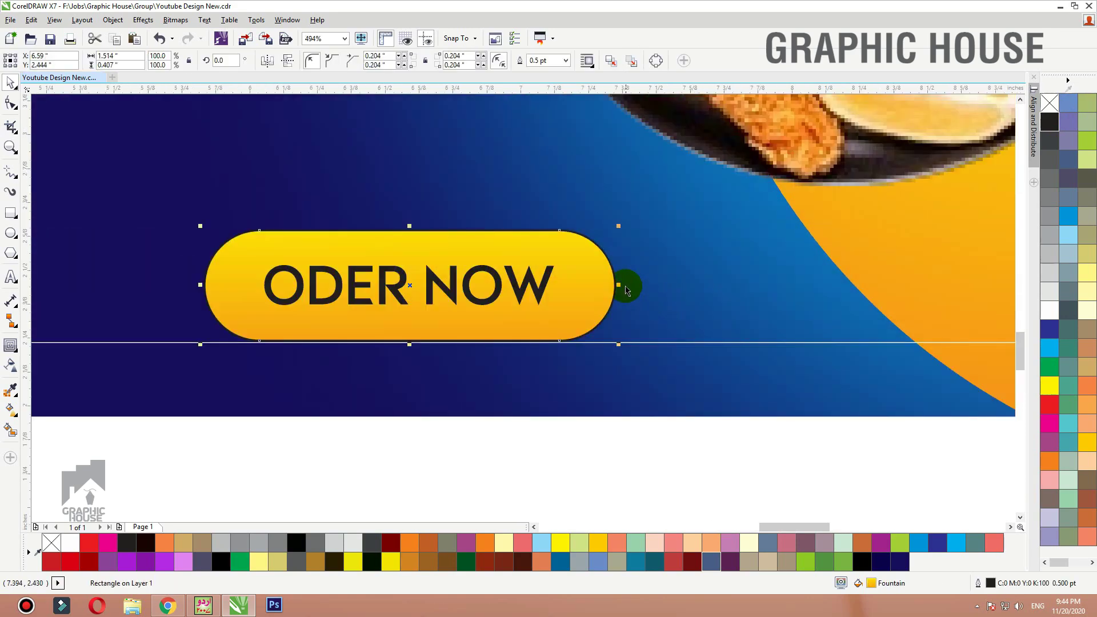
{"action": "left_click_drag", "start_coordinate": [622, 287], "coordinate": [639, 287]}
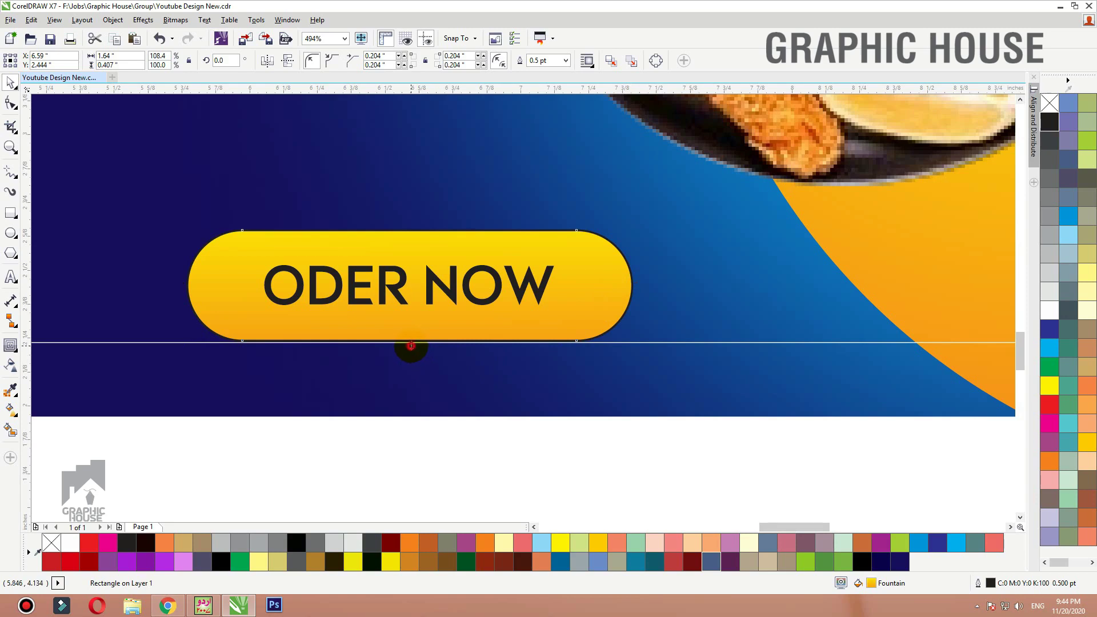
{"action": "left_click_drag", "start_coordinate": [410, 345], "coordinate": [410, 331]}
{"action": "left_click", "coordinate": [496, 302]}
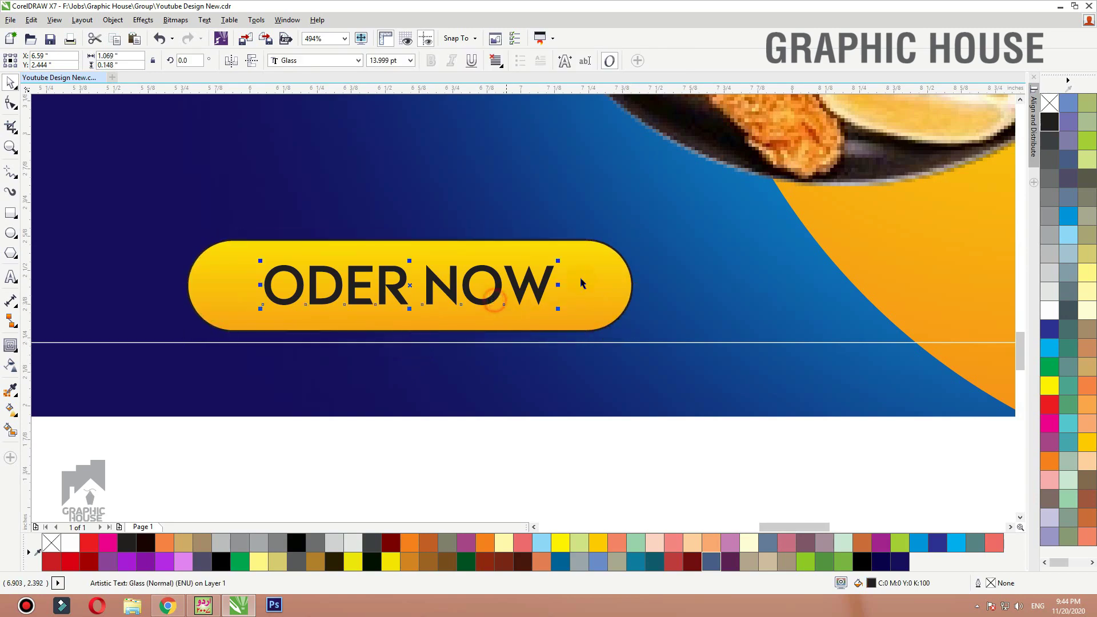
{"action": "left_click_drag", "start_coordinate": [560, 261], "coordinate": [591, 259]}
{"action": "left_click", "coordinate": [583, 272]}
{"action": "left_click", "coordinate": [585, 487]}
Step: Duplicate the button shape and shrink the copy to about 0.89 by 0.11 inches, placed just inside the button's upper edge
{"action": "left_click", "coordinate": [589, 259]}
{"action": "right_click", "coordinate": [590, 260]}
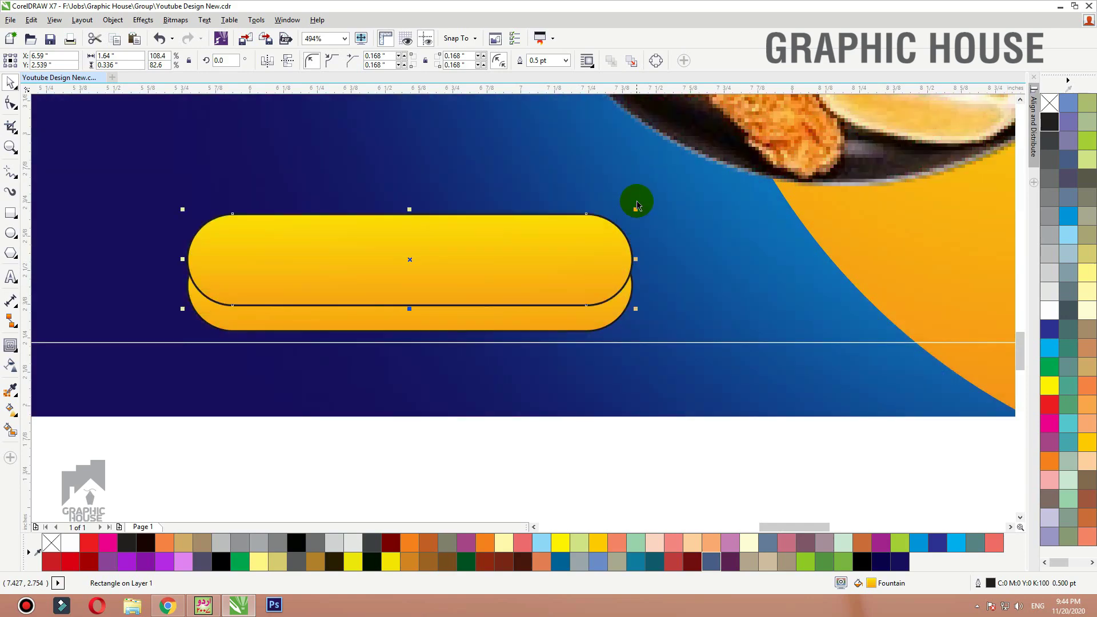
{"action": "left_click_drag", "start_coordinate": [634, 210], "coordinate": [533, 213]}
{"action": "left_click_drag", "start_coordinate": [468, 248], "coordinate": [472, 263]}
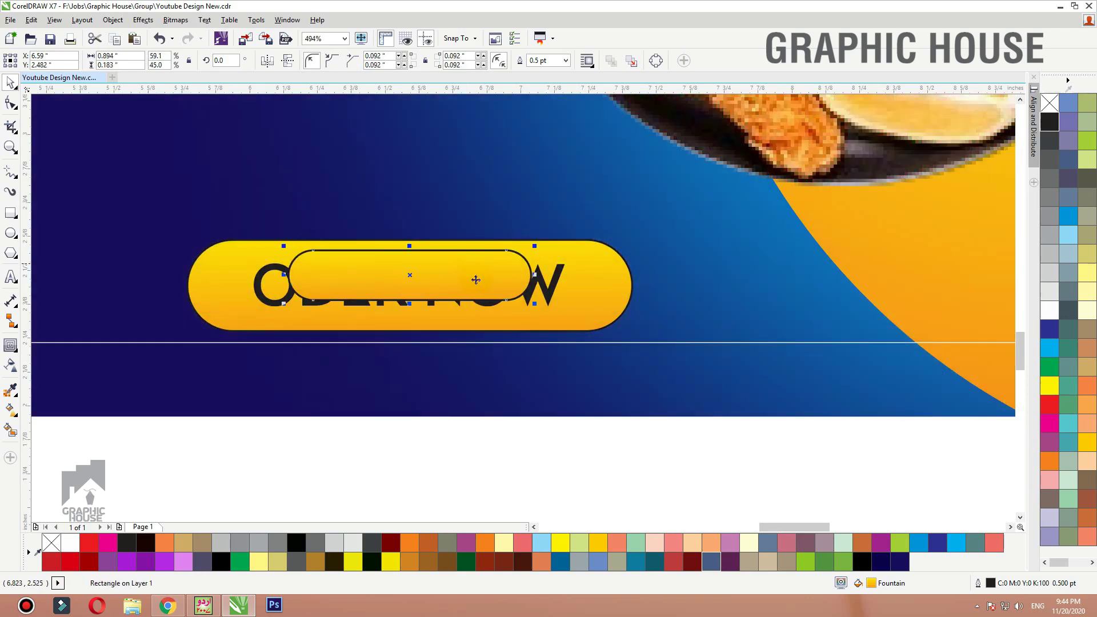
{"action": "left_click_drag", "start_coordinate": [409, 301], "coordinate": [409, 283]}
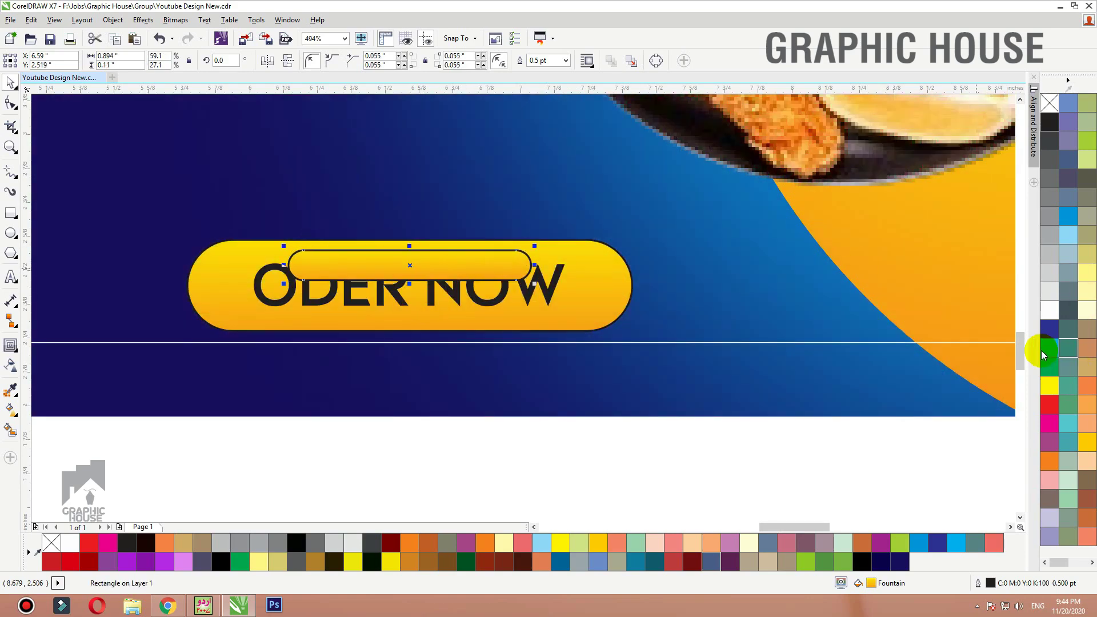
Step: Fill the small highlight shape white without an outline and apply a vertical linear transparency fading downward
{"action": "left_click", "coordinate": [1049, 310]}
{"action": "right_click", "coordinate": [1049, 103]}
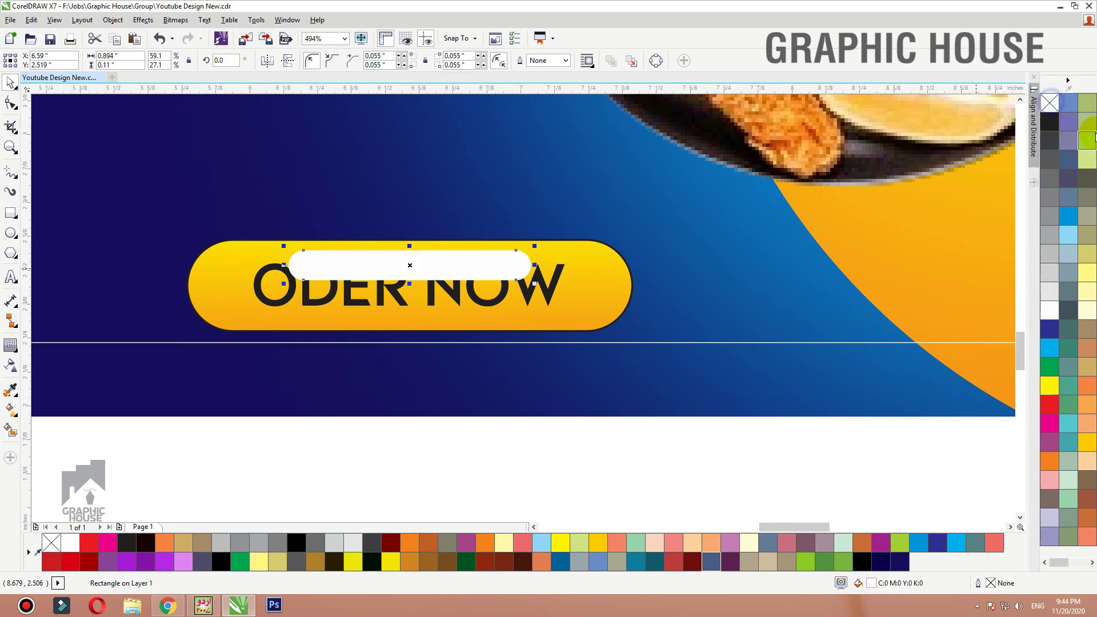
{"action": "left_click", "coordinate": [11, 366]}
{"action": "left_click_drag", "start_coordinate": [413, 166], "coordinate": [413, 299]}
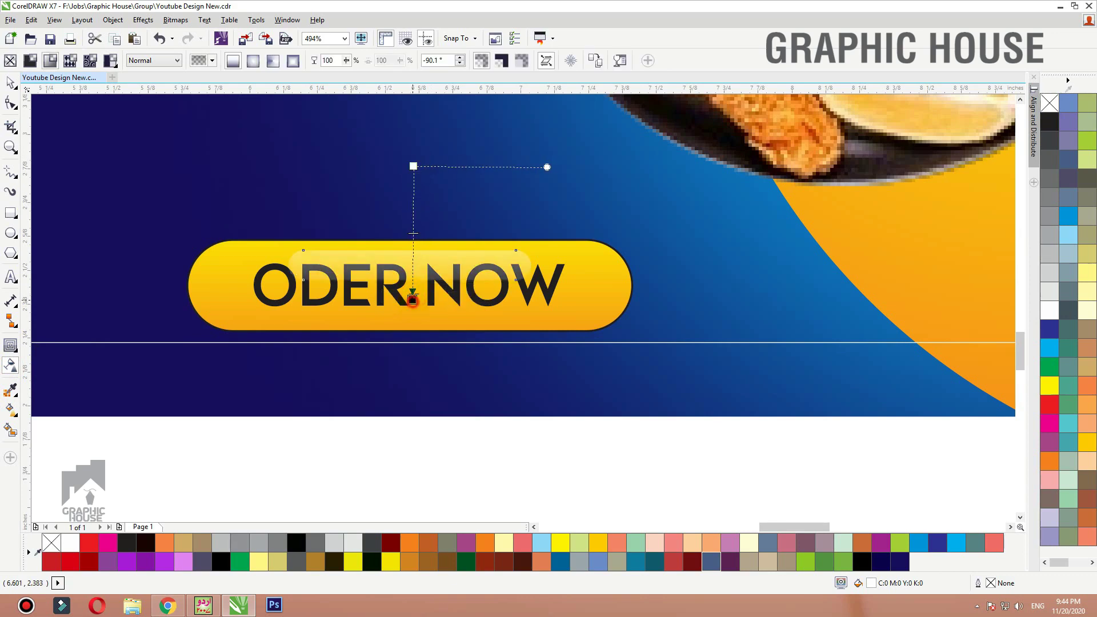
{"action": "left_click_drag", "start_coordinate": [413, 167], "coordinate": [418, 172]}
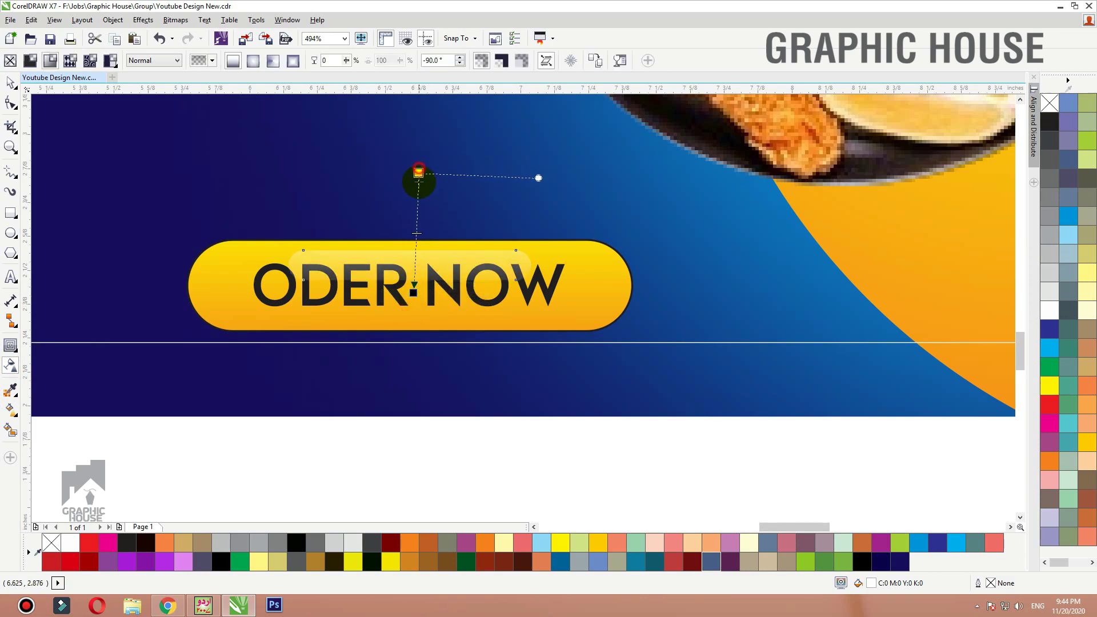
{"action": "key", "text": "space"}
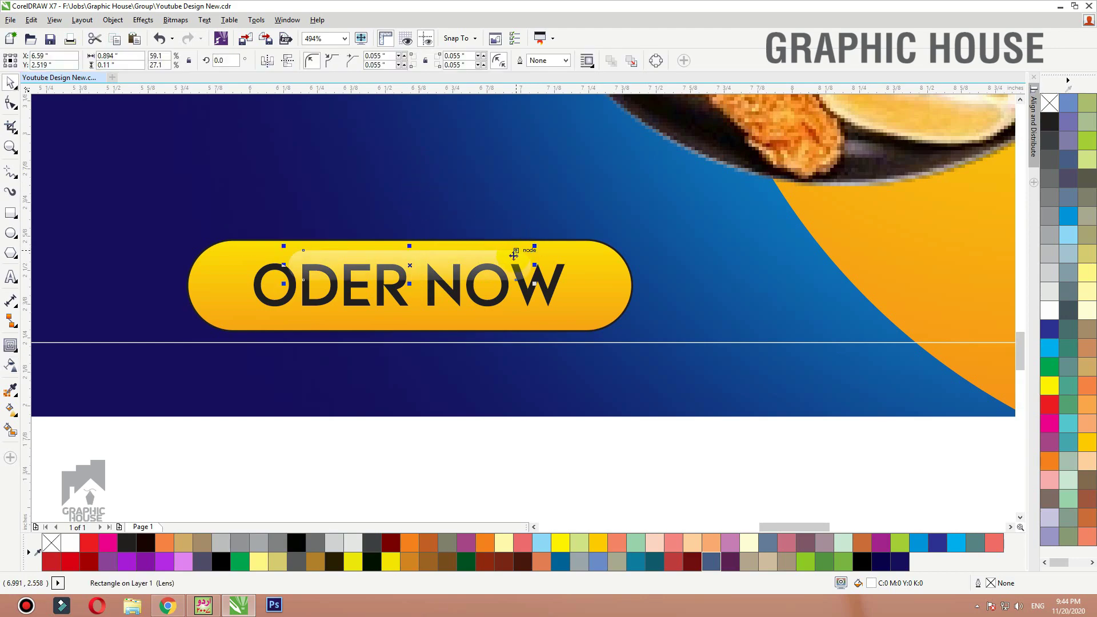
Step: PowerClip the translucent highlight inside the yellow button shape, behind the ODER NOW text
{"action": "right_click", "coordinate": [511, 254]}
{"action": "left_click", "coordinate": [528, 206]}
{"action": "left_click", "coordinate": [593, 246]}
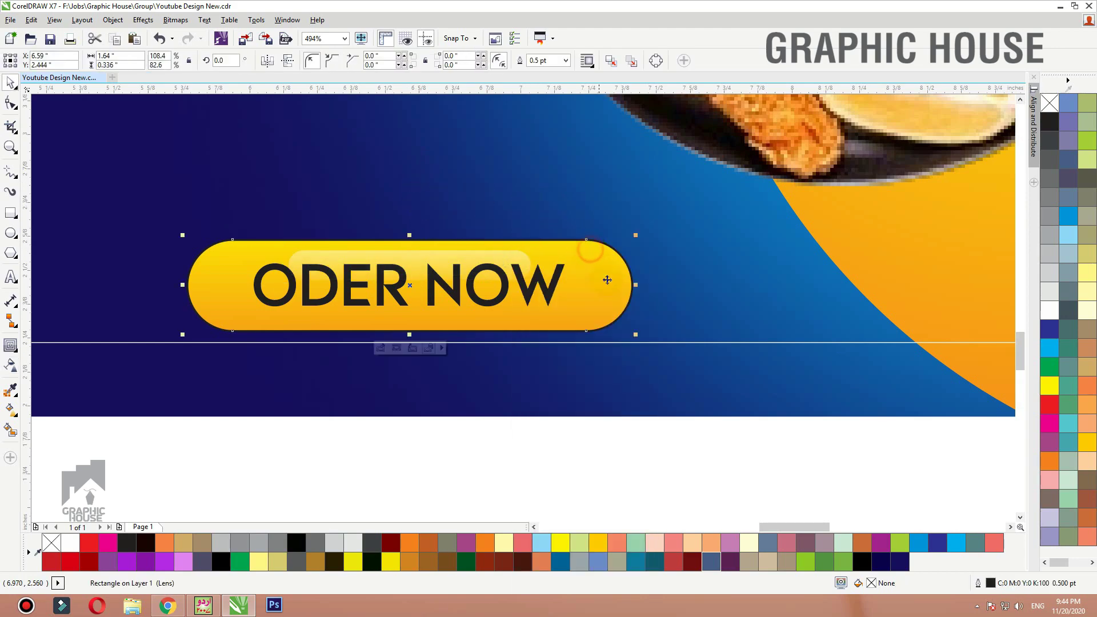
{"action": "key", "text": "ctrl+z"}
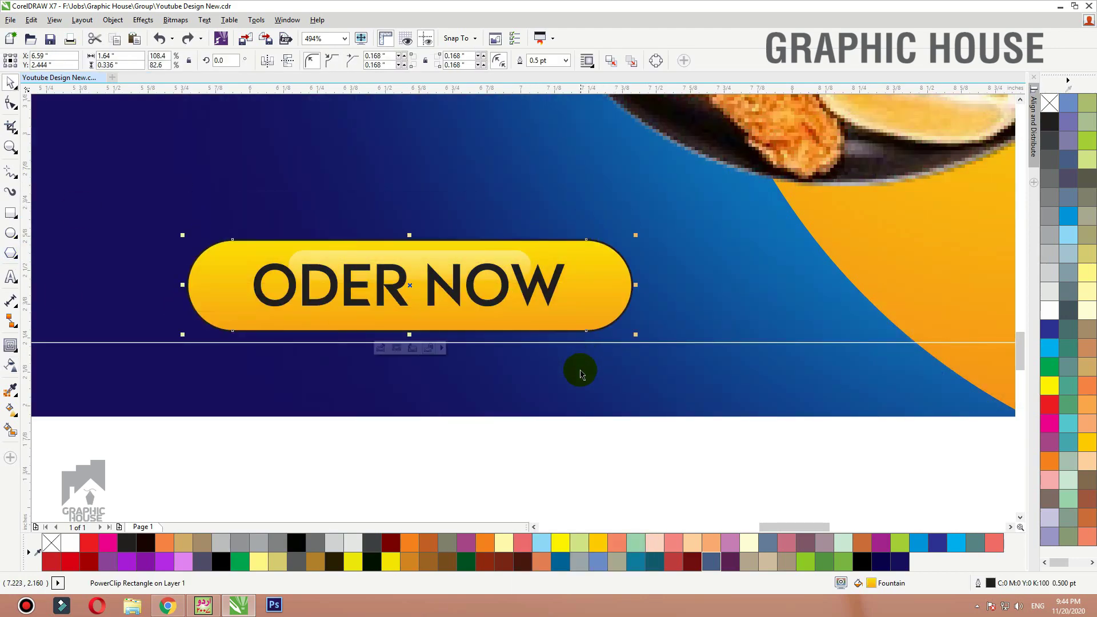
Step: Draw a circle about 1.16 inches across around the ONLY RS. 350 text at the dish's upper left
{"action": "left_click", "coordinate": [579, 372]}
{"action": "key", "text": "shift+F2"}
{"action": "left_click", "coordinate": [579, 468]}
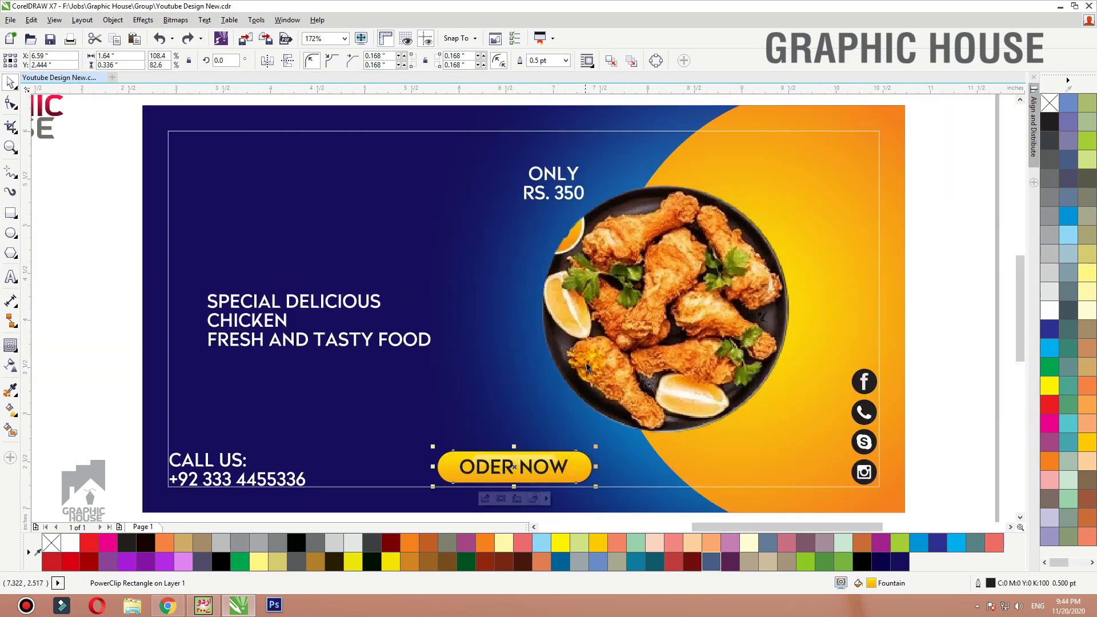
{"action": "left_click", "coordinate": [11, 233]}
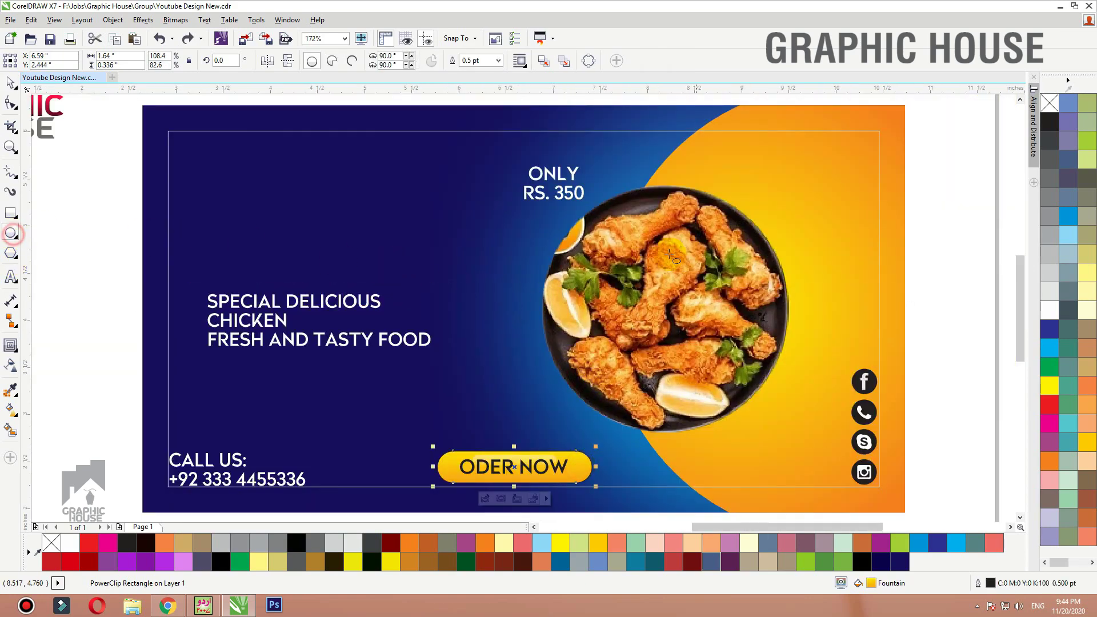
{"action": "left_click_drag", "start_coordinate": [487, 149], "coordinate": [592, 259]}
{"action": "key", "text": "space"}
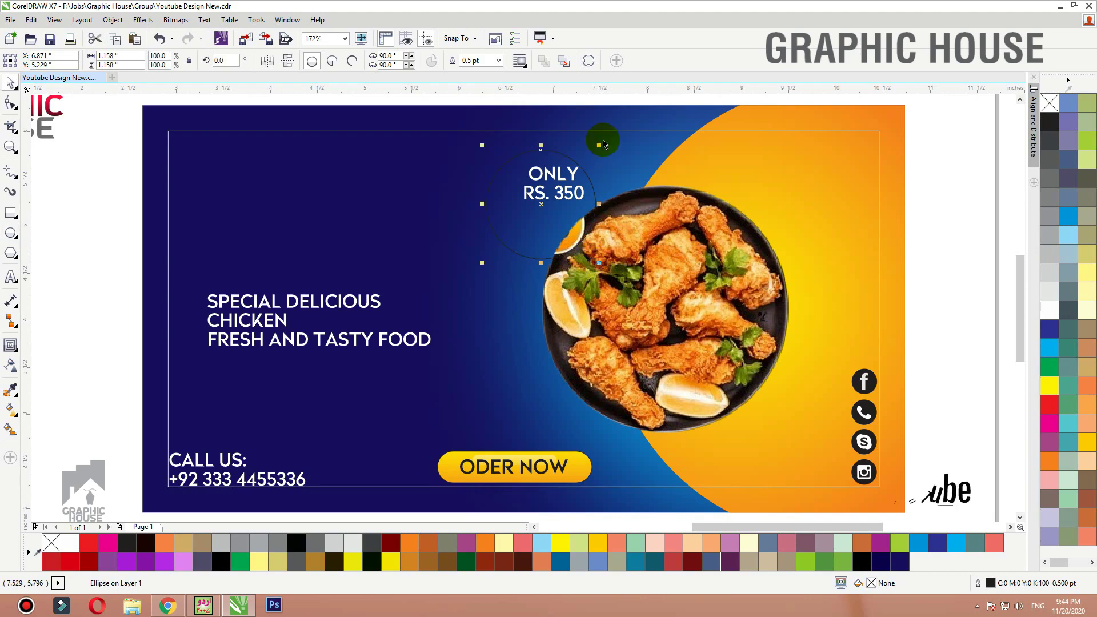
Step: Shrink the badge circle to about 0.96 inches, move it slightly down, and fill it with a diagonal yellow-to-orange gradient
{"action": "left_click_drag", "start_coordinate": [601, 145], "coordinate": [591, 150]}
{"action": "left_click_drag", "start_coordinate": [540, 205], "coordinate": [542, 218]}
{"action": "left_click", "coordinate": [1070, 430]}
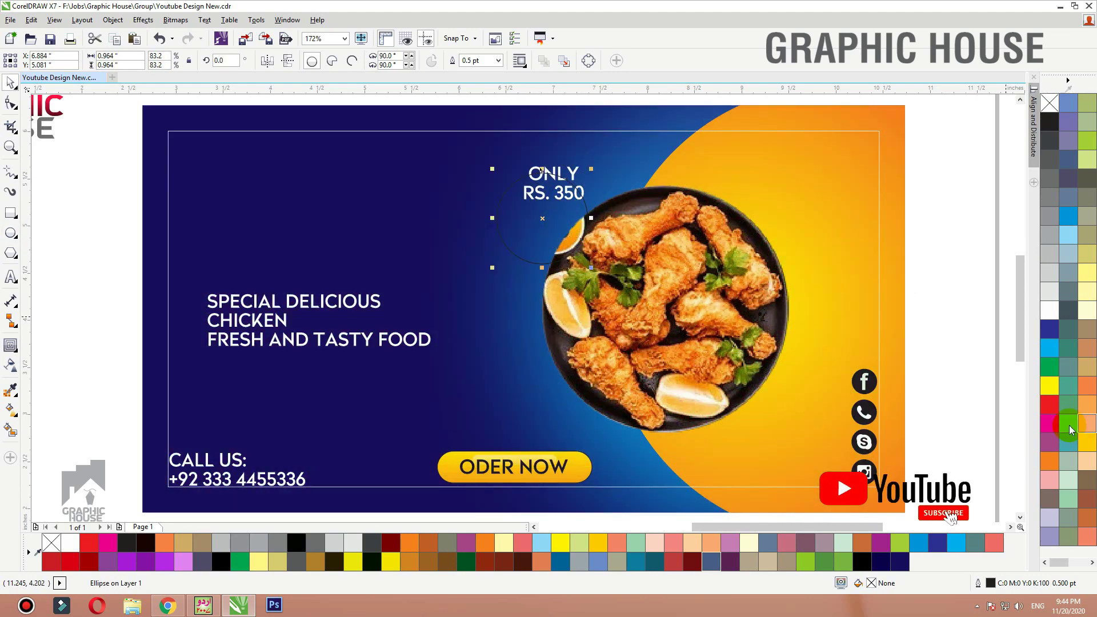
{"action": "left_click", "coordinate": [1054, 455]}
{"action": "key", "text": "g"}
{"action": "left_click_drag", "start_coordinate": [620, 279], "coordinate": [513, 163]}
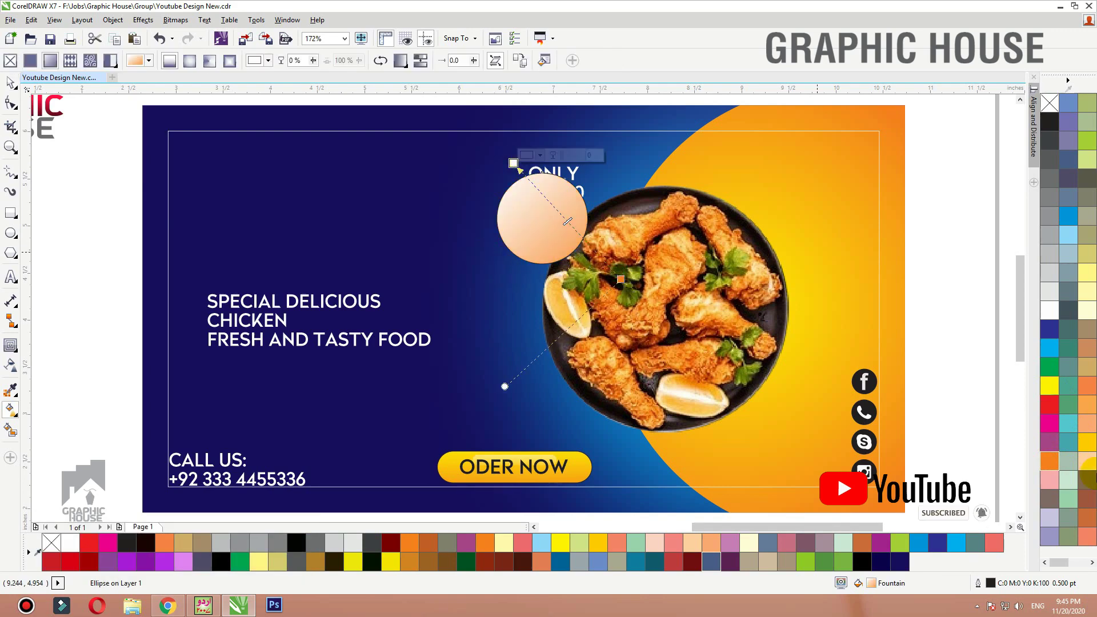
{"action": "left_click", "coordinate": [1048, 388]}
{"action": "key", "text": "space"}
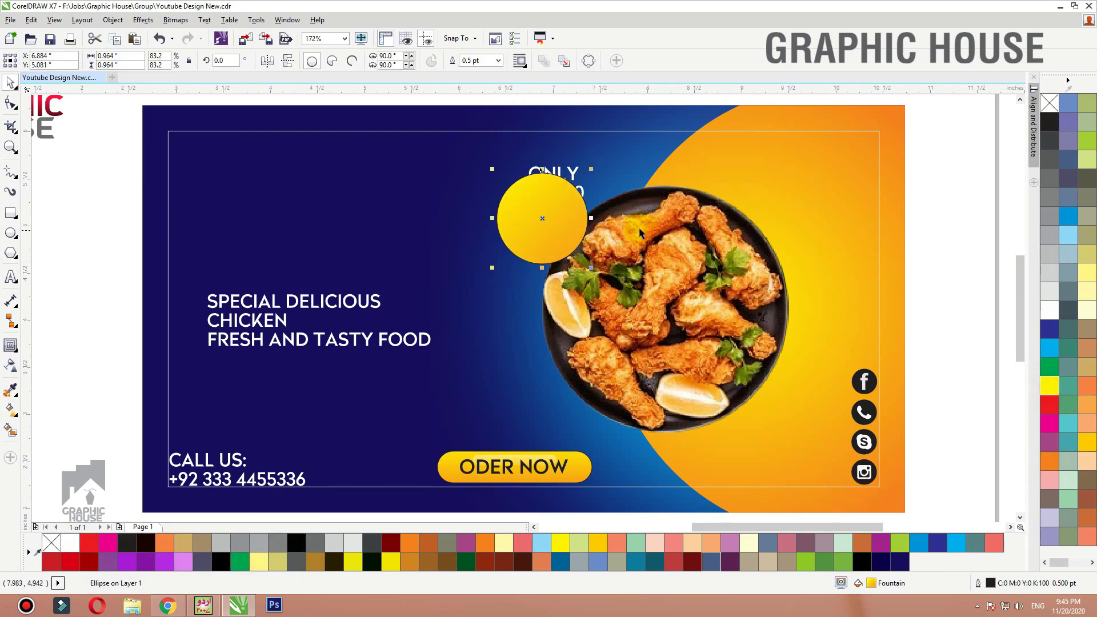
Step: Give the gradient circle a 2 pt white outline and shrink it to about 0.88 inches across
{"action": "key", "text": "F12"}
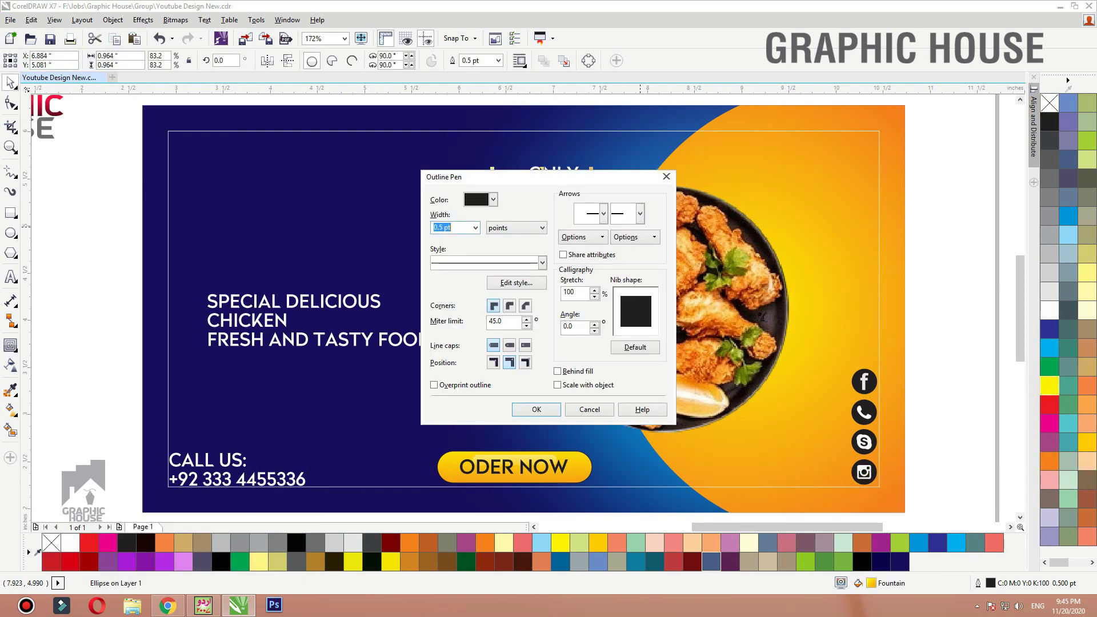
{"action": "type", "text": "2"}
{"action": "key", "text": "Return"}
{"action": "right_click", "coordinate": [1049, 309]}
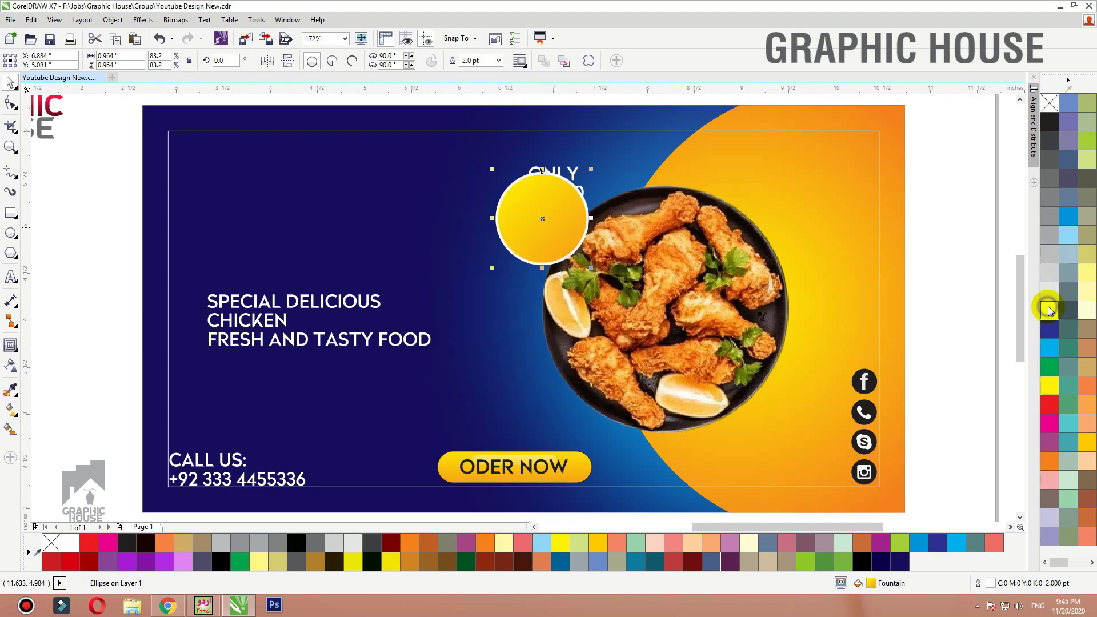
{"action": "left_click_drag", "start_coordinate": [590, 171], "coordinate": [570, 208]}
Step: Fill the ONLY RS. 350 text black and move it onto the yellow circle
{"action": "left_click", "coordinate": [572, 177]}
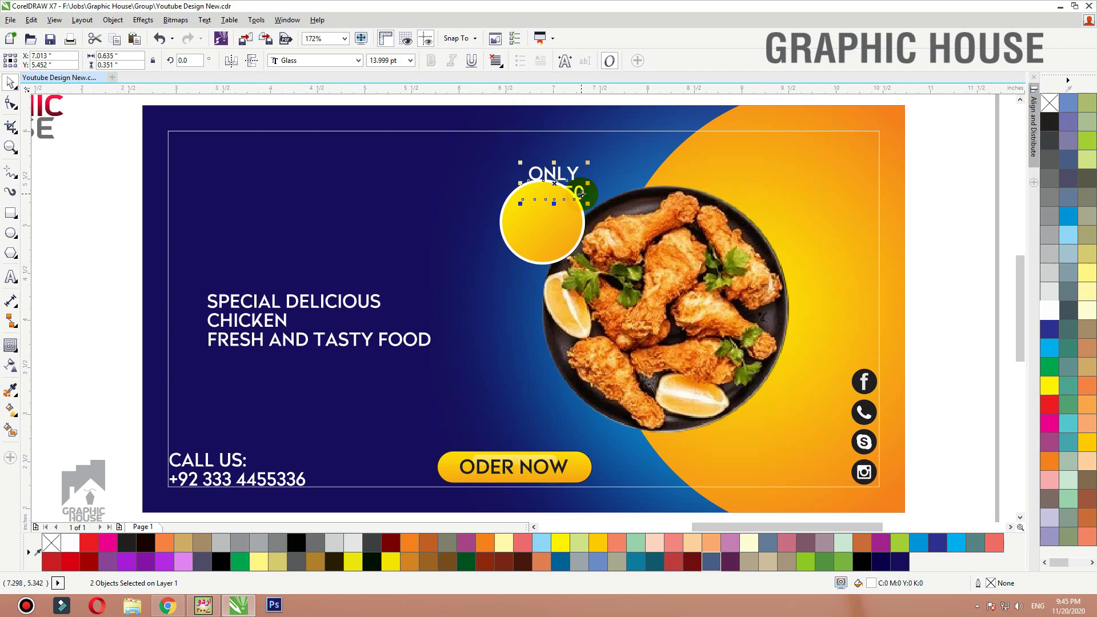
{"action": "left_click", "coordinate": [1048, 122]}
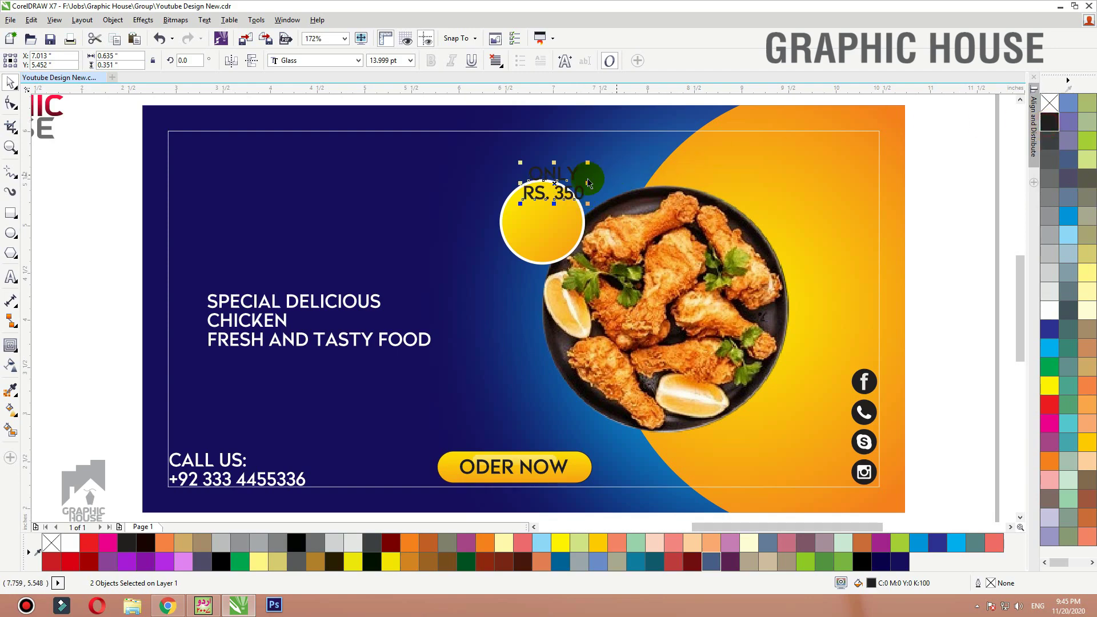
{"action": "left_click_drag", "start_coordinate": [561, 197], "coordinate": [554, 236]}
{"action": "left_click", "coordinate": [428, 265]}
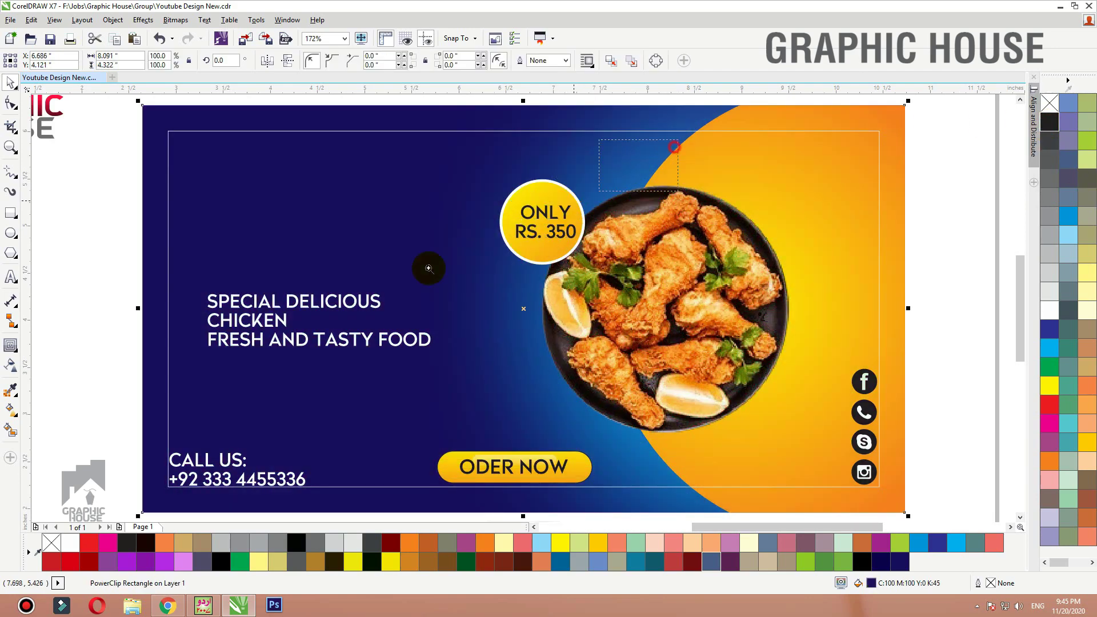
Step: Centre the word ONLY horizontally on the circle, shrink it to about 9.8 pt, and raise it within the badge
{"action": "scroll", "coordinate": [566, 303], "scroll_direction": "up", "scroll_amount": 4}
{"action": "double_click", "coordinate": [573, 303]}
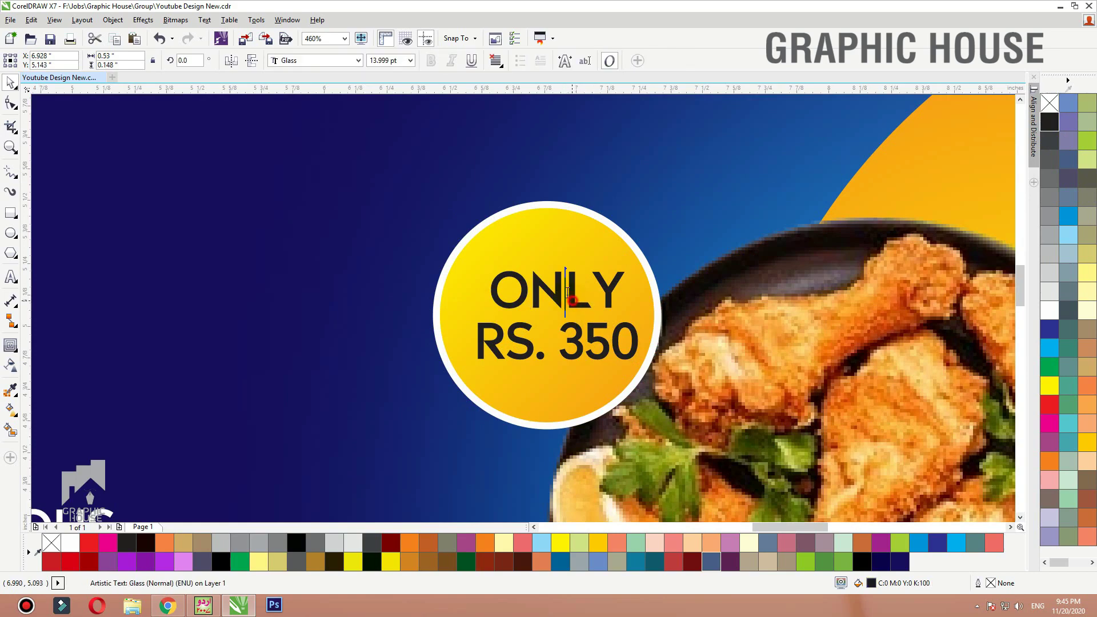
{"action": "left_click", "coordinate": [559, 234]}
{"action": "left_click", "coordinate": [664, 228]}
{"action": "left_click", "coordinate": [602, 290]}
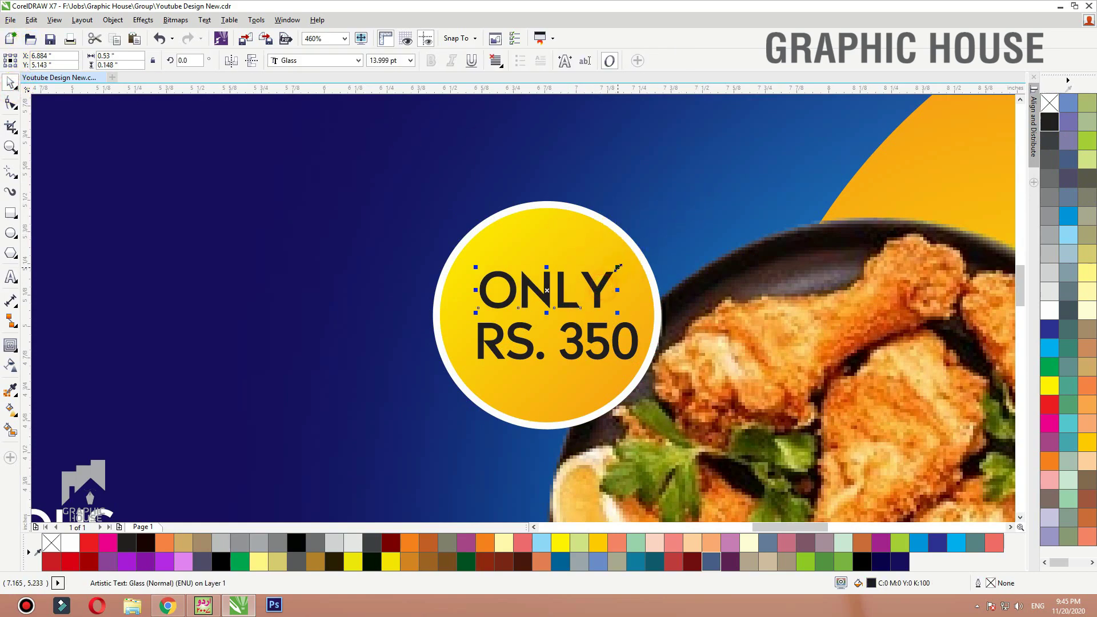
{"action": "left_click_drag", "start_coordinate": [615, 268], "coordinate": [583, 251]}
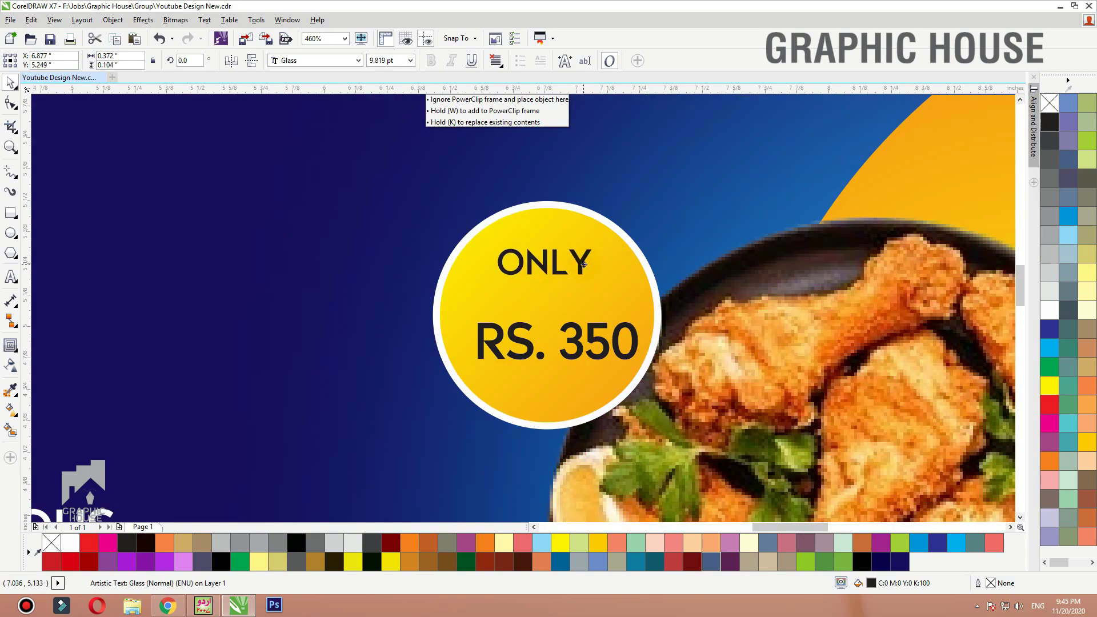
Step: Cut 350 out of the RS. 350 text and paste it as a separate text object below
{"action": "key", "text": "shift+End"}
{"action": "key", "text": "ctrl+x"}
{"action": "left_click", "coordinate": [543, 417]}
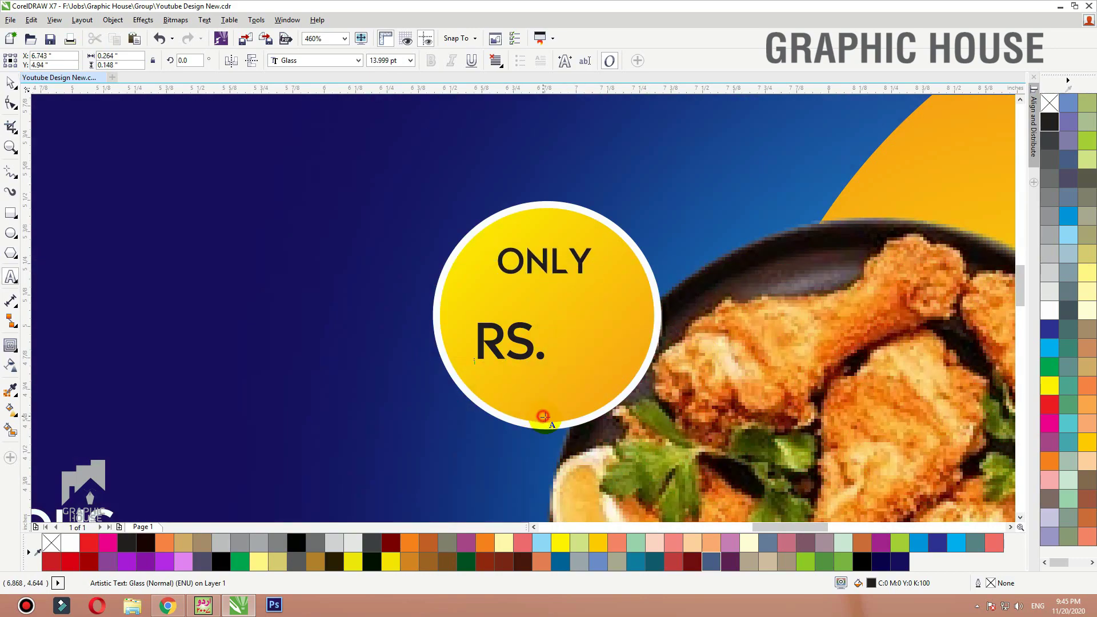
{"action": "key", "text": "ctrl+v"}
{"action": "left_click", "coordinate": [10, 81]}
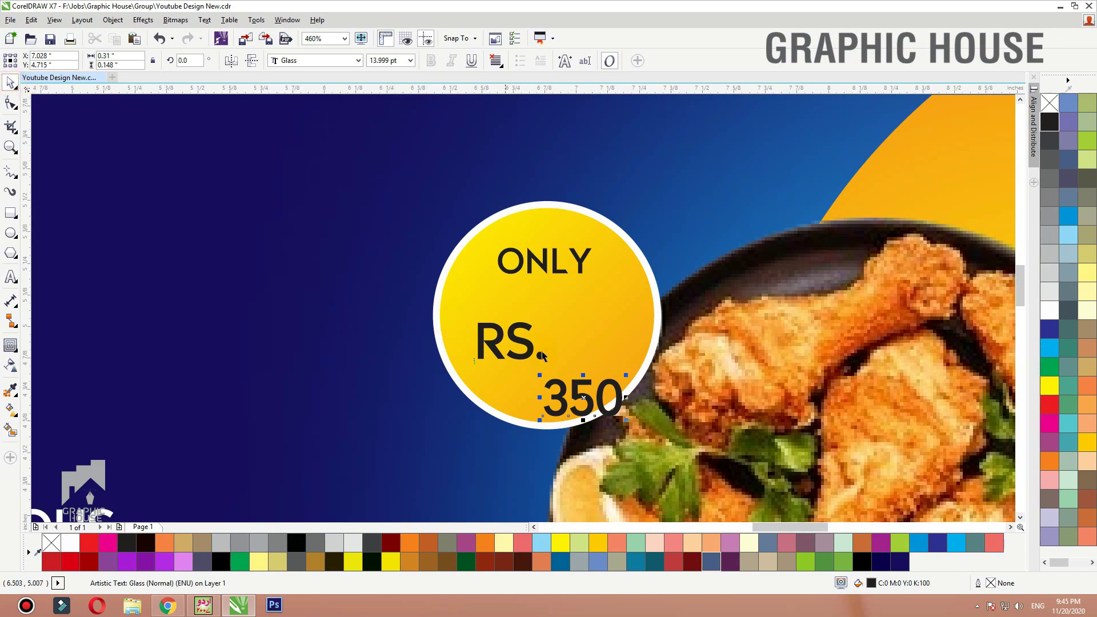
Step: Move RS. down and enlarge 350 to about 0.68 inches wide under ONLY, centring both texts on the circle
{"action": "left_click_drag", "start_coordinate": [520, 355], "coordinate": [532, 435]}
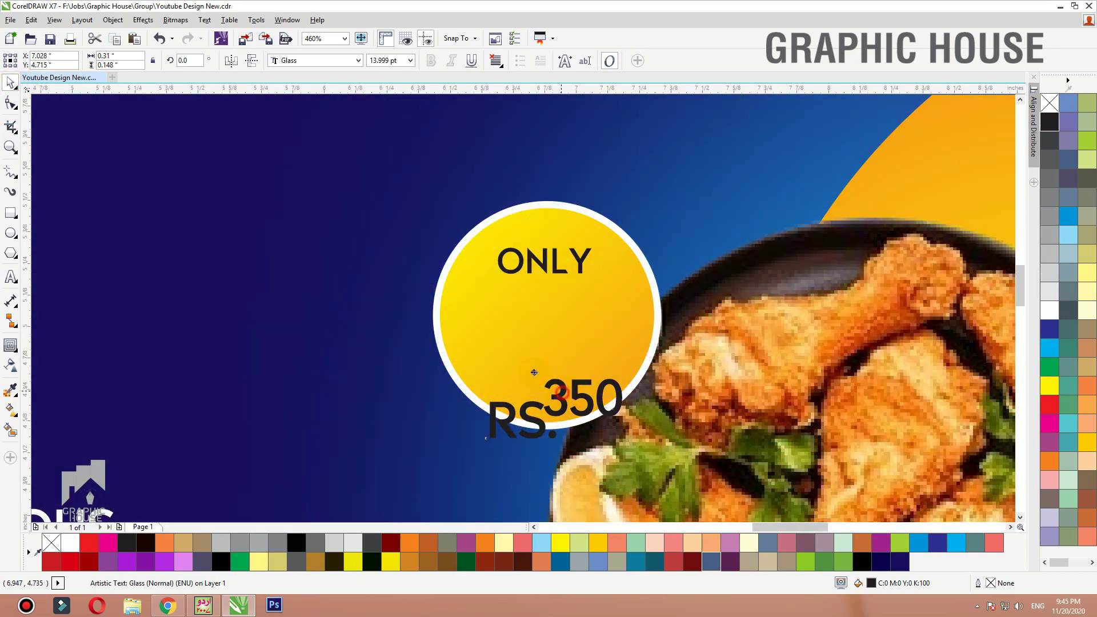
{"action": "left_click_drag", "start_coordinate": [562, 393], "coordinate": [639, 277]}
{"action": "left_click", "coordinate": [579, 264], "text": "shift"}
{"action": "key", "text": "c"}
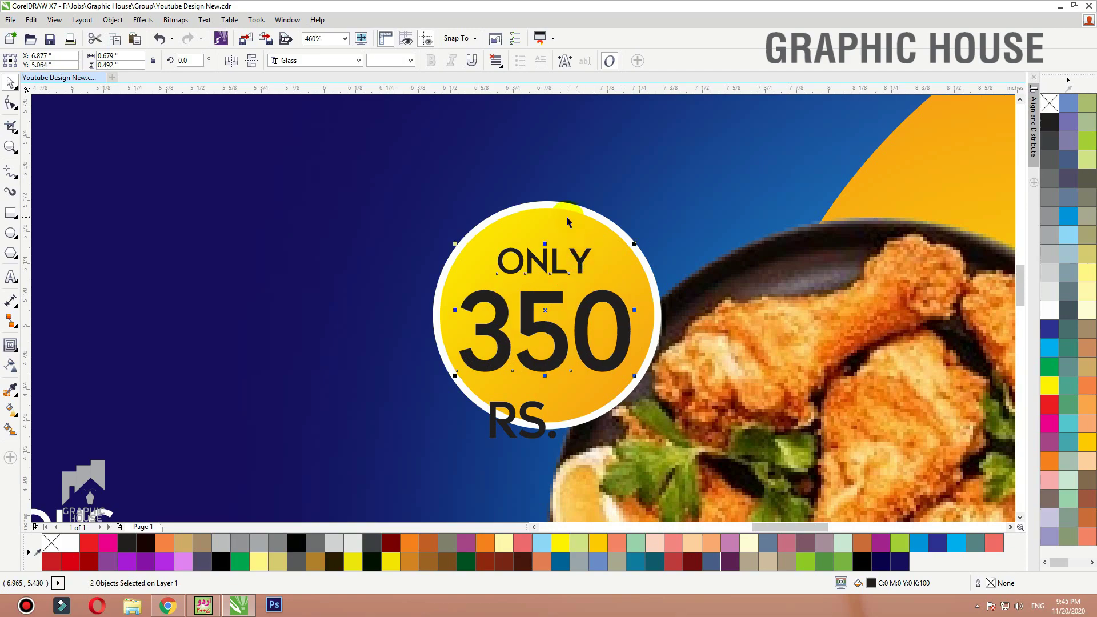
{"action": "left_click", "coordinate": [567, 217], "text": "shift"}
{"action": "key", "text": "c"}
Step: Arrange ONLY above 350 and RS. beneath it inside the circle, centred horizontally on the badge
{"action": "left_click", "coordinate": [274, 224]}
{"action": "mouse_move", "coordinate": [557, 272]}
{"action": "left_mouse_down"}
{"action": "mouse_move", "coordinate": [555, 284]}
{"action": "mouse_move", "coordinate": [556, 267]}
{"action": "left_mouse_up"}
{"action": "left_click_drag", "start_coordinate": [534, 423], "coordinate": [563, 386]}
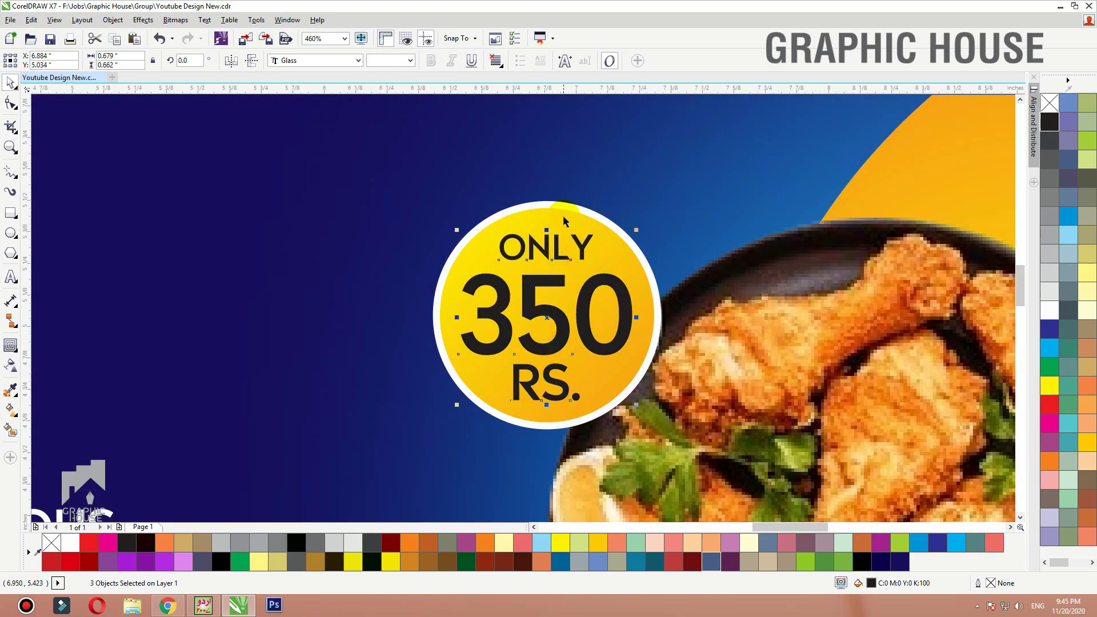
{"action": "left_click", "coordinate": [650, 149]}
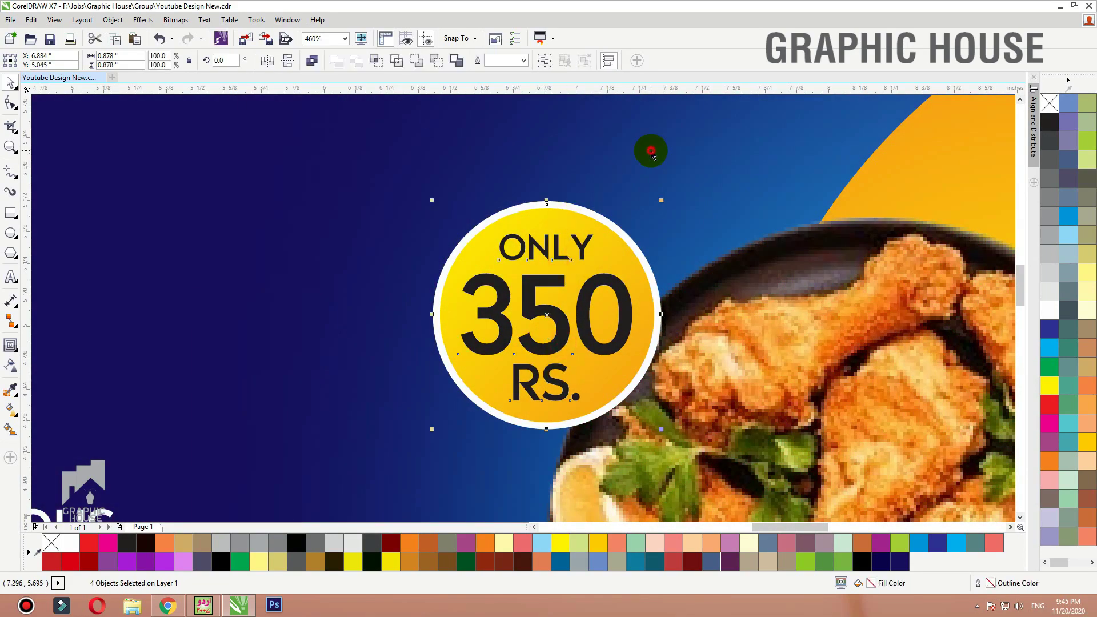
Step: Draw a rectangle about 0.86 by 0.21 inches across the ONLY text and fill it dark blue
{"action": "left_click", "coordinate": [10, 214]}
{"action": "left_click_drag", "start_coordinate": [433, 211], "coordinate": [650, 266]}
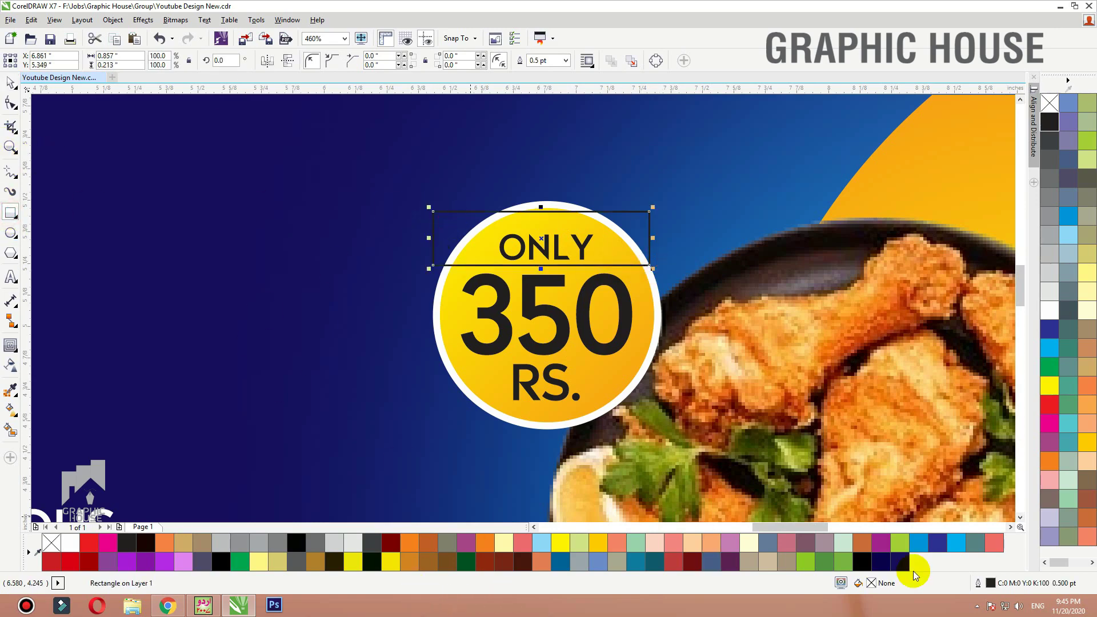
{"action": "left_click", "coordinate": [900, 563]}
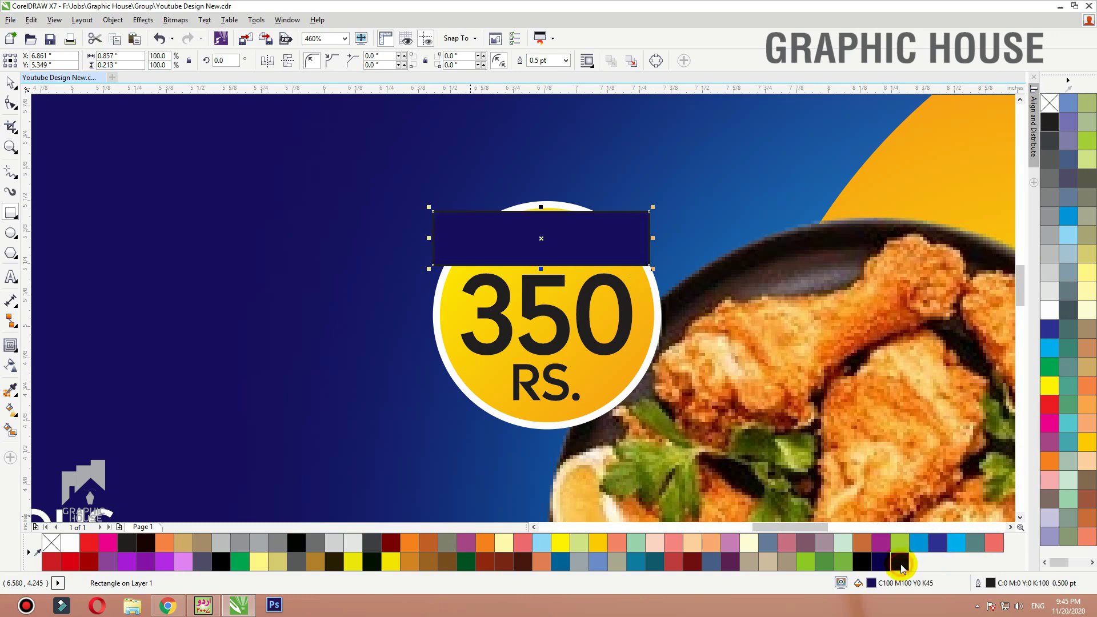
Step: Apply a vertical dark-blue-to-cyan gradient to the rectangle and remove its outline
{"action": "key", "text": "g"}
{"action": "left_click_drag", "start_coordinate": [567, 198], "coordinate": [567, 278]}
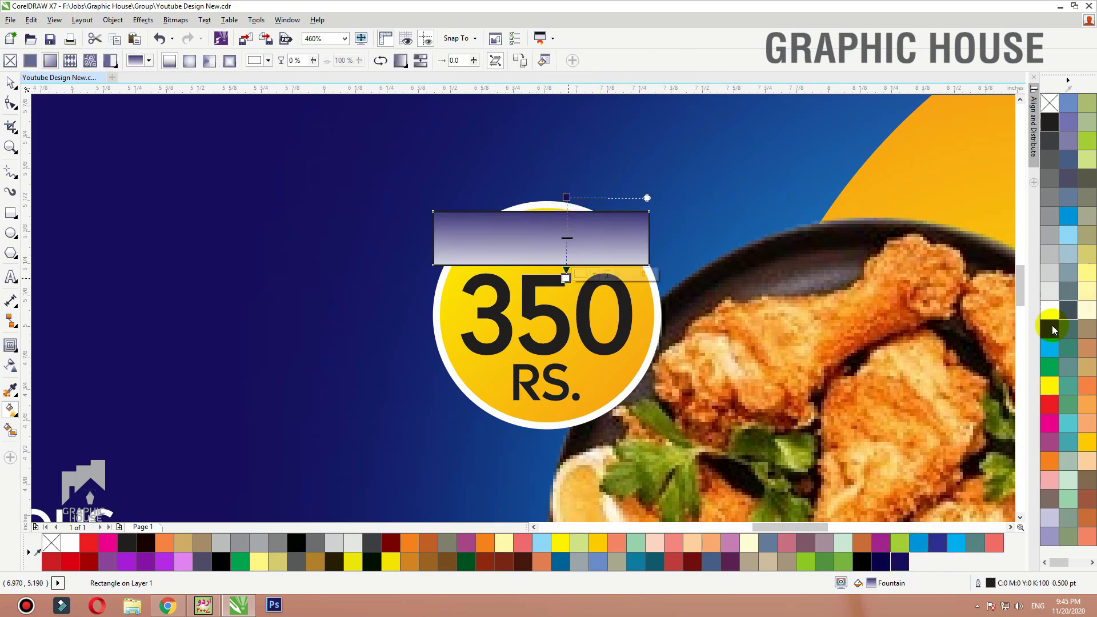
{"action": "left_click", "coordinate": [1050, 347]}
{"action": "key", "text": "space"}
{"action": "right_click", "coordinate": [1046, 102]}
{"action": "right_click", "coordinate": [1046, 101]}
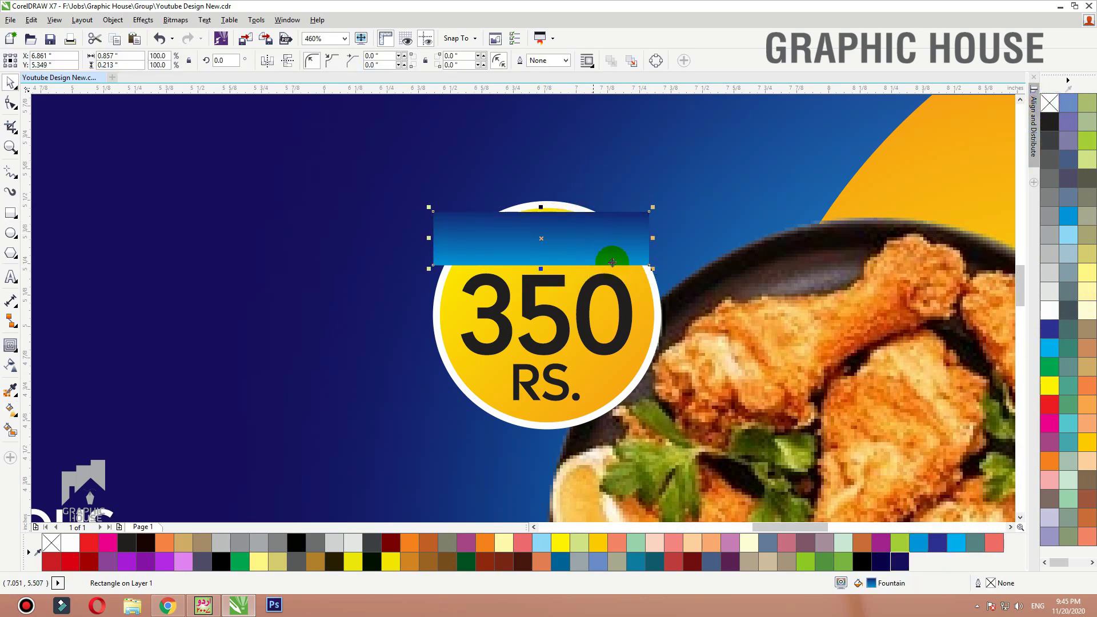
Step: Convert the rectangle to curves and reshape it into a slanted ribbon by moving its two lower corner nodes
{"action": "left_click_drag", "start_coordinate": [619, 235], "coordinate": [604, 219]}
{"action": "key", "text": "ctrl+z"}
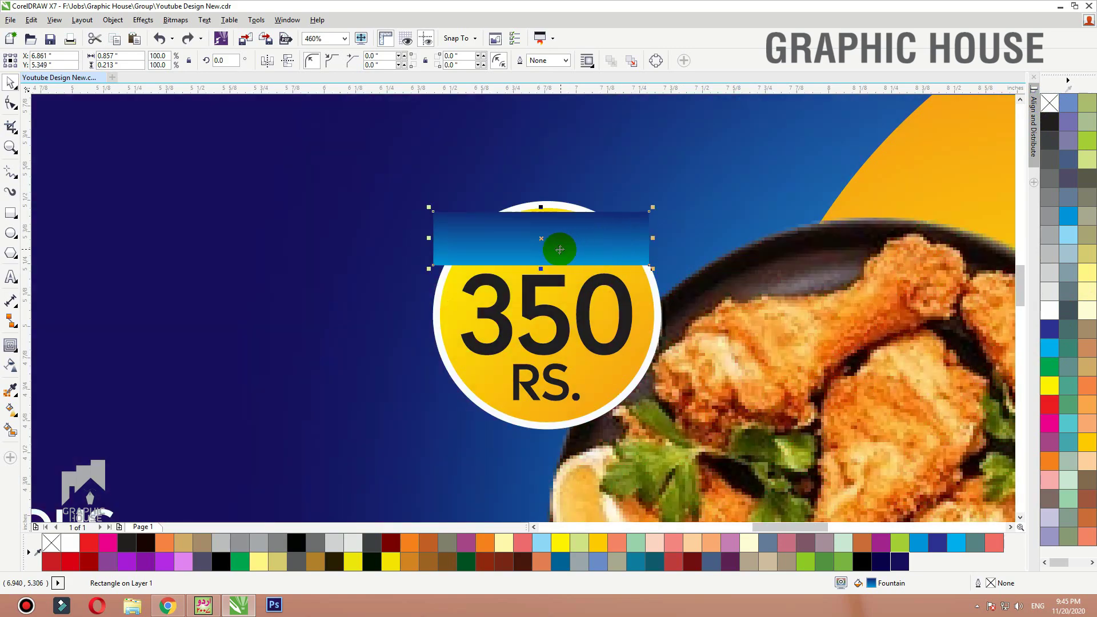
{"action": "key", "text": "ctrl+q"}
{"action": "key", "text": "F10"}
{"action": "left_click_drag", "start_coordinate": [433, 266], "coordinate": [411, 270]}
{"action": "left_click_drag", "start_coordinate": [652, 266], "coordinate": [654, 256]}
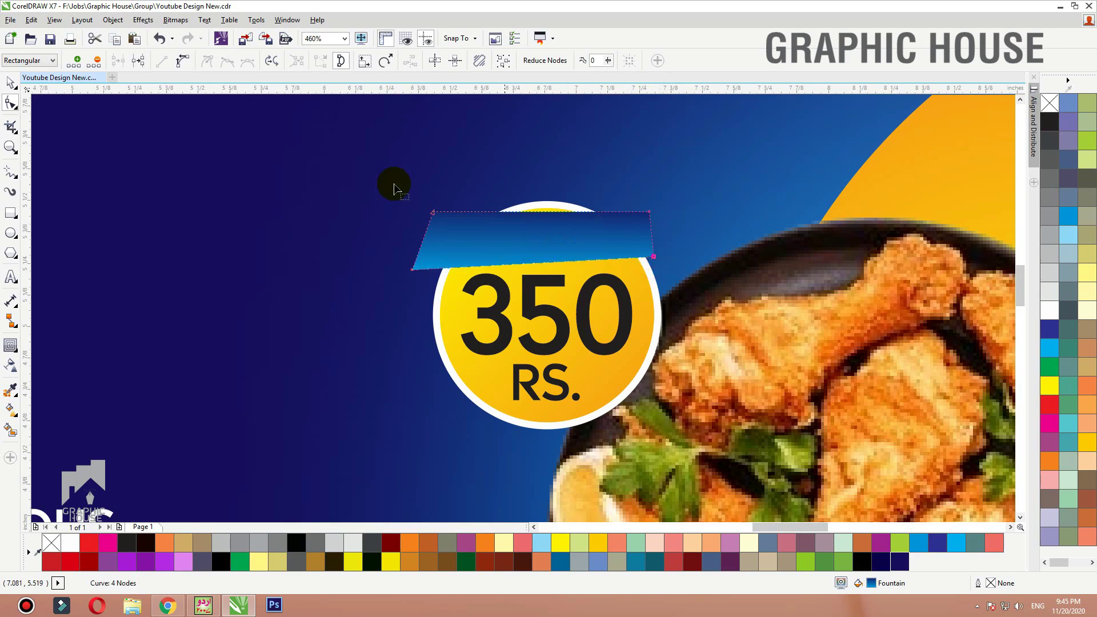
{"action": "key", "text": "space"}
Step: Add a drop shadow to the blue ribbon on the price badge
{"action": "left_click", "coordinate": [15, 350]}
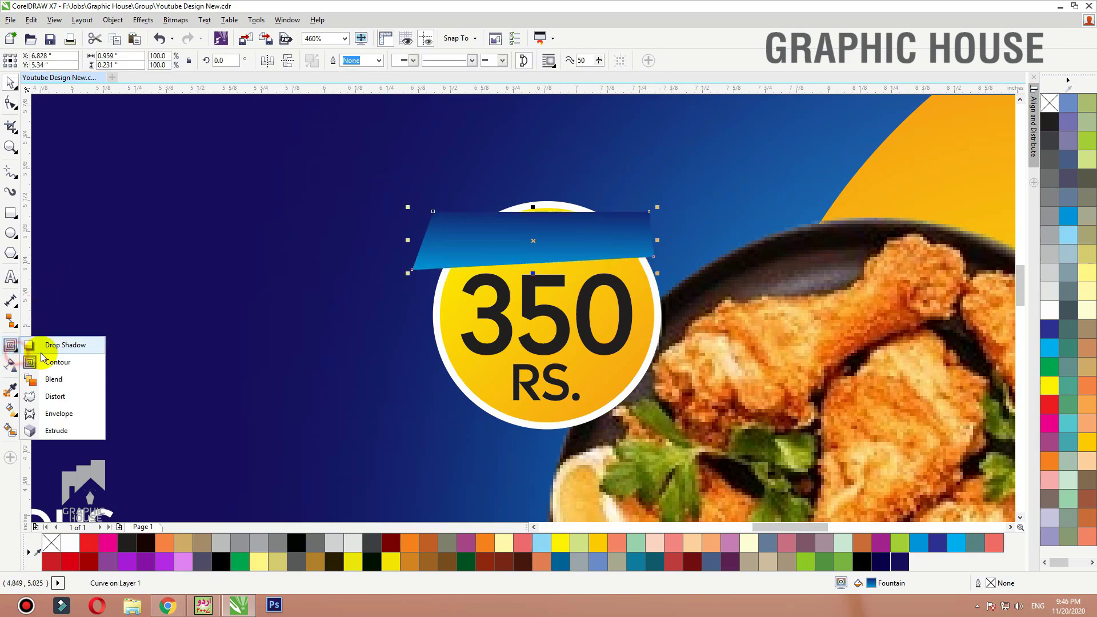
{"action": "left_click", "coordinate": [44, 352]}
{"action": "mouse_move", "coordinate": [533, 240]}
{"action": "left_mouse_down"}
{"action": "mouse_move", "coordinate": [558, 183]}
{"action": "mouse_move", "coordinate": [558, 223]}
{"action": "mouse_move", "coordinate": [586, 248]}
{"action": "mouse_move", "coordinate": [533, 221]}
{"action": "left_mouse_up"}
{"action": "key", "text": "space"}
{"action": "key", "text": "ctrl+z"}
Step: Put the ONLY text in front of the blue ribbon and fill it white
{"action": "scroll", "coordinate": [553, 252], "scroll_direction": "down", "scroll_amount": 2}
{"action": "left_click_drag", "start_coordinate": [757, 104], "coordinate": [482, 289]}
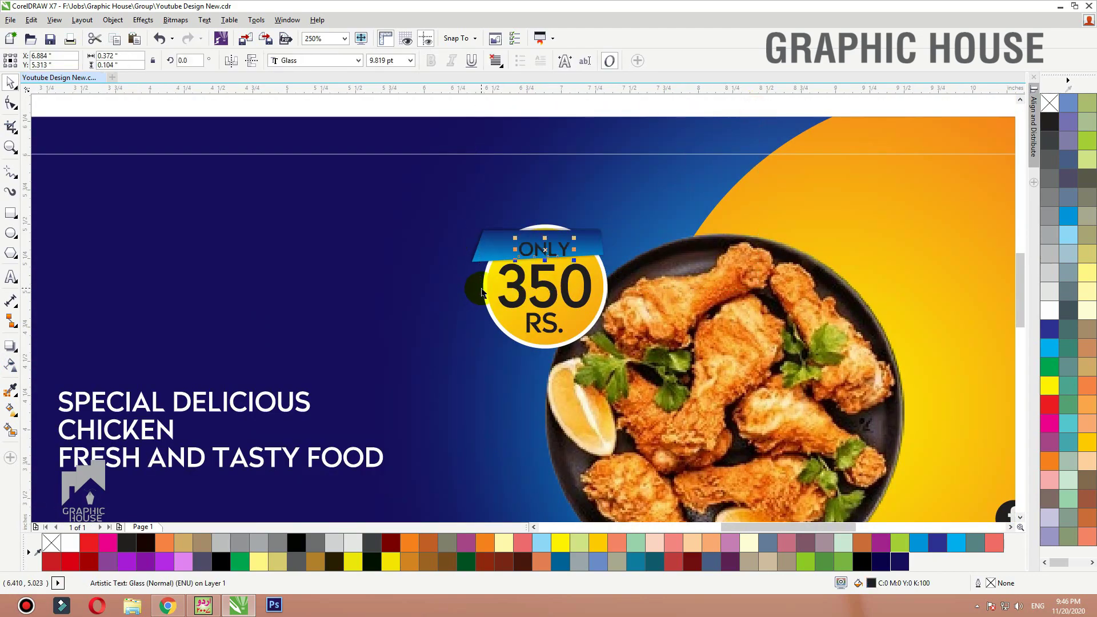
{"action": "left_click", "coordinate": [1049, 311]}
{"action": "left_click_drag", "start_coordinate": [654, 221], "coordinate": [693, 193]}
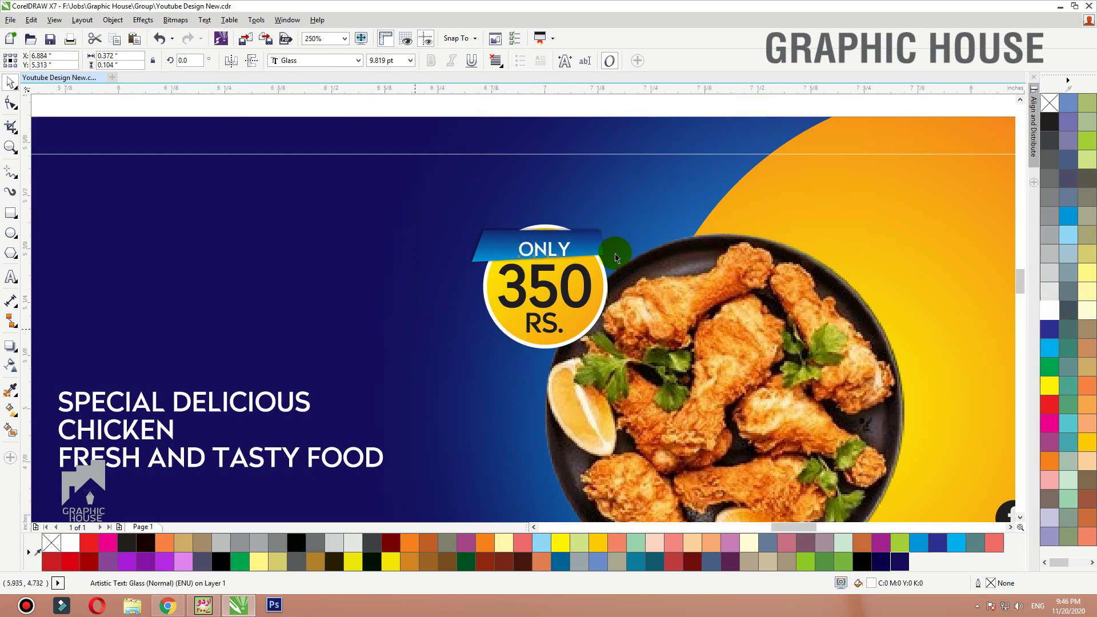
Step: Enlarge the ONLY text to about 11 pt and position it centrally on the blue ribbon
{"action": "scroll", "coordinate": [551, 252], "scroll_direction": "up", "scroll_amount": 5}
{"action": "left_click_drag", "start_coordinate": [511, 270], "coordinate": [547, 266]}
{"action": "left_click", "coordinate": [612, 244], "text": "shift"}
{"action": "key", "text": "c"}
{"action": "left_click", "coordinate": [637, 183]}
{"action": "left_click_drag", "start_coordinate": [574, 232], "coordinate": [583, 230]}
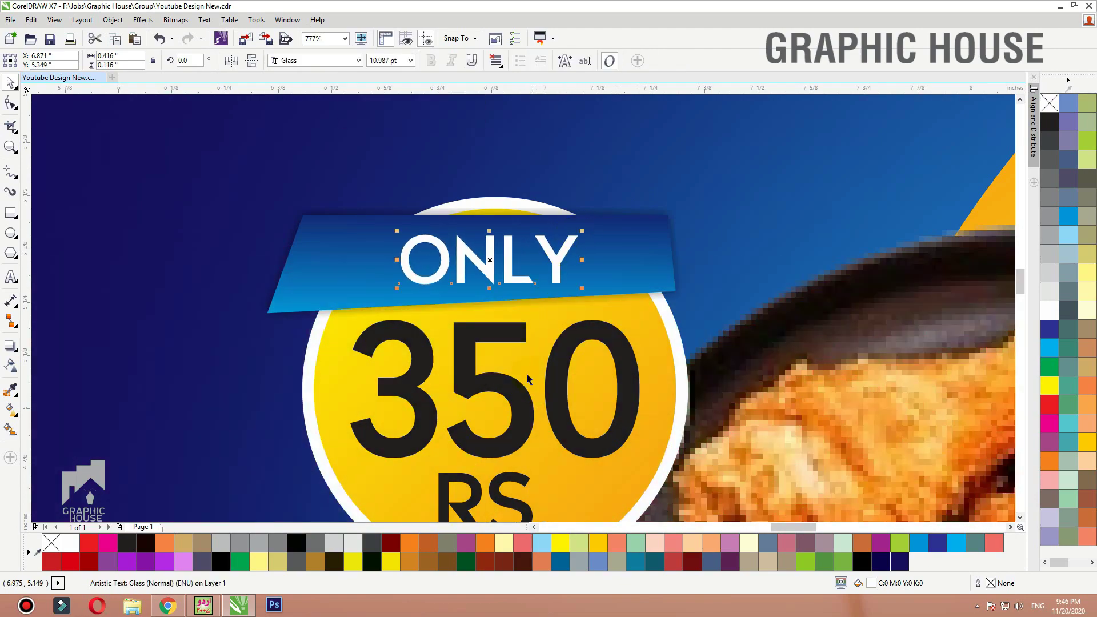
{"action": "scroll", "coordinate": [521, 386], "scroll_direction": "down", "scroll_amount": 3}
{"action": "left_click", "coordinate": [563, 165]}
{"action": "scroll", "coordinate": [565, 166], "scroll_direction": "down", "scroll_amount": 3}
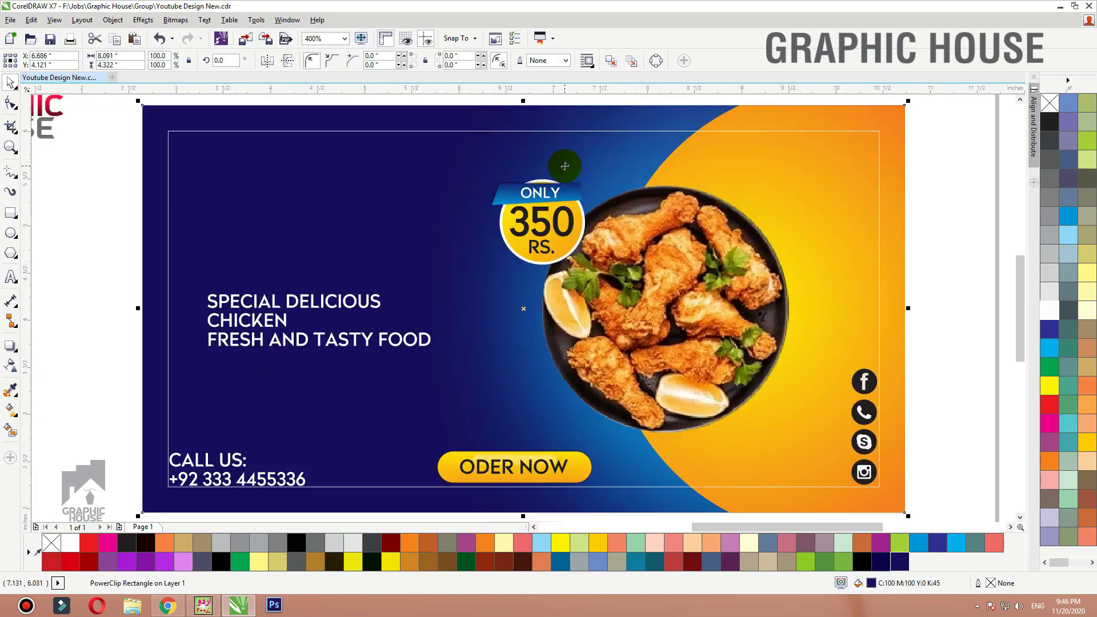
Step: Split the contact text into separate lines and shrink CALL US: to about 10.7 pt
{"action": "left_click", "coordinate": [537, 462]}
{"action": "left_click", "coordinate": [267, 486]}
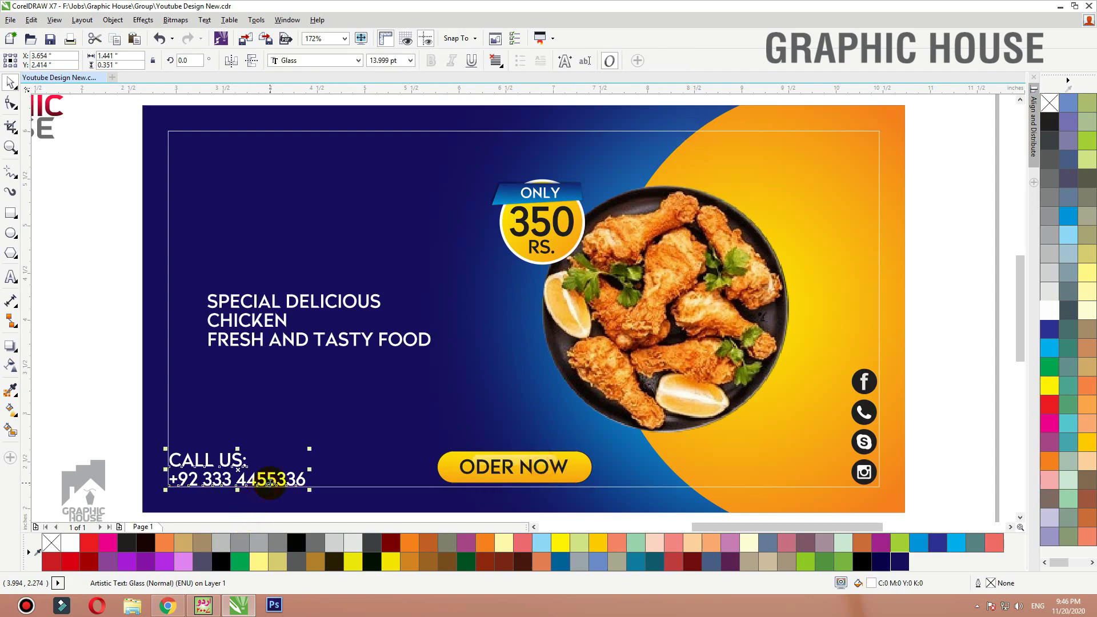
{"action": "left_click_drag", "start_coordinate": [251, 449], "coordinate": [232, 451]}
Step: Enlarge the phone number line to about 17.9 pt, fill it yellow, and fit CALL US: just above it
{"action": "left_click_drag", "start_coordinate": [309, 469], "coordinate": [347, 457]}
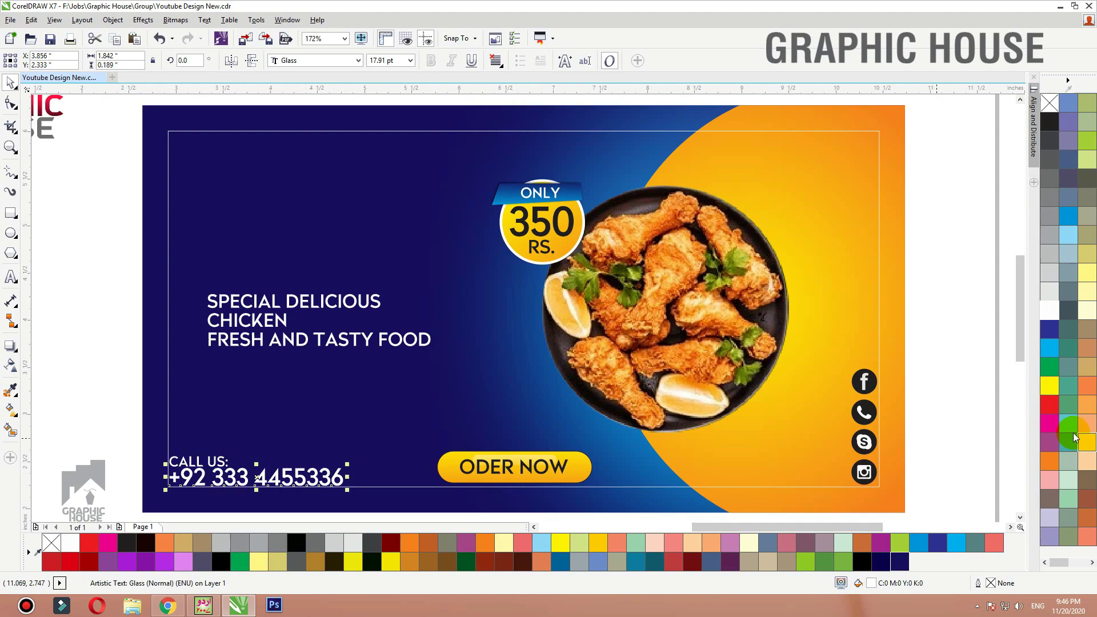
{"action": "left_click", "coordinate": [1049, 385]}
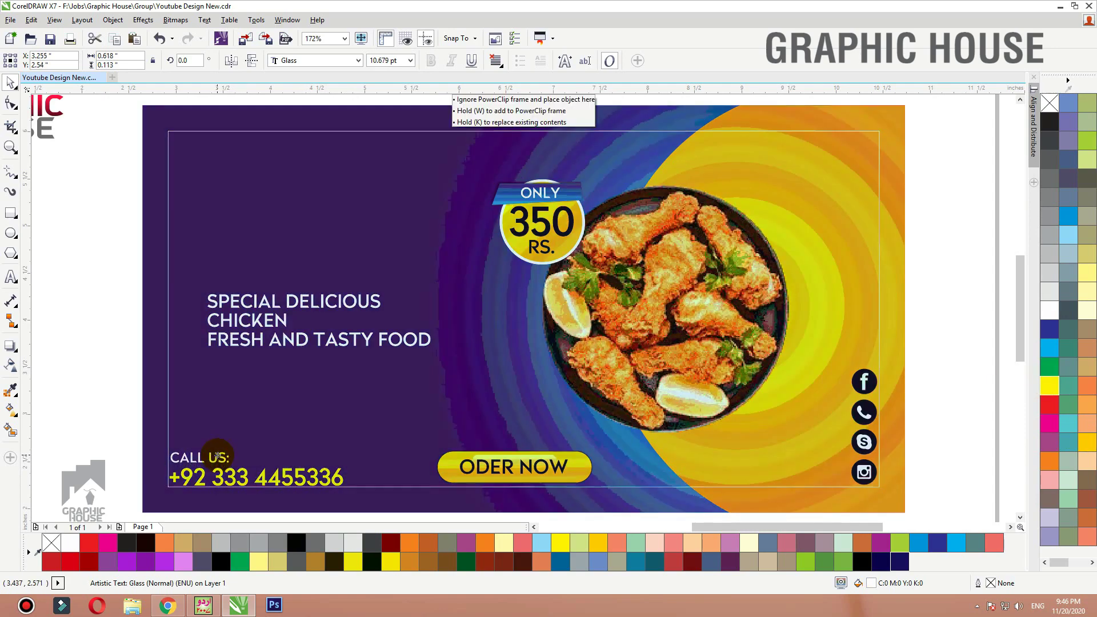
{"action": "left_click", "coordinate": [87, 430]}
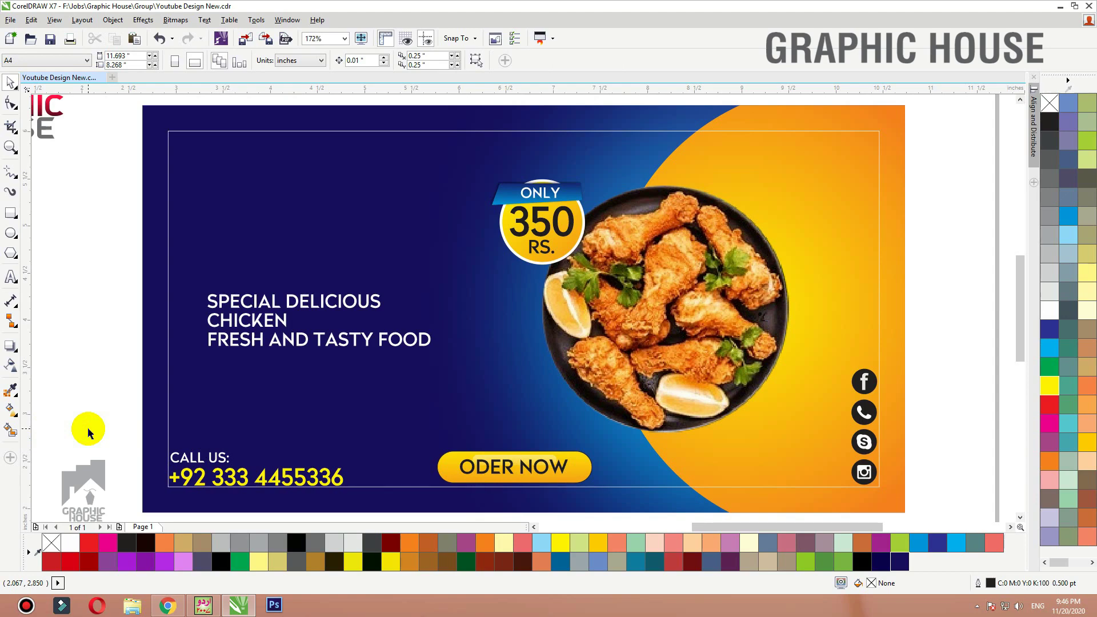
Step: Split the headline into separate lines, moving SPECIAL DELICIOUS up and FRESH AND TASTY FOOD down around CHICKEN
{"action": "left_click", "coordinate": [340, 303]}
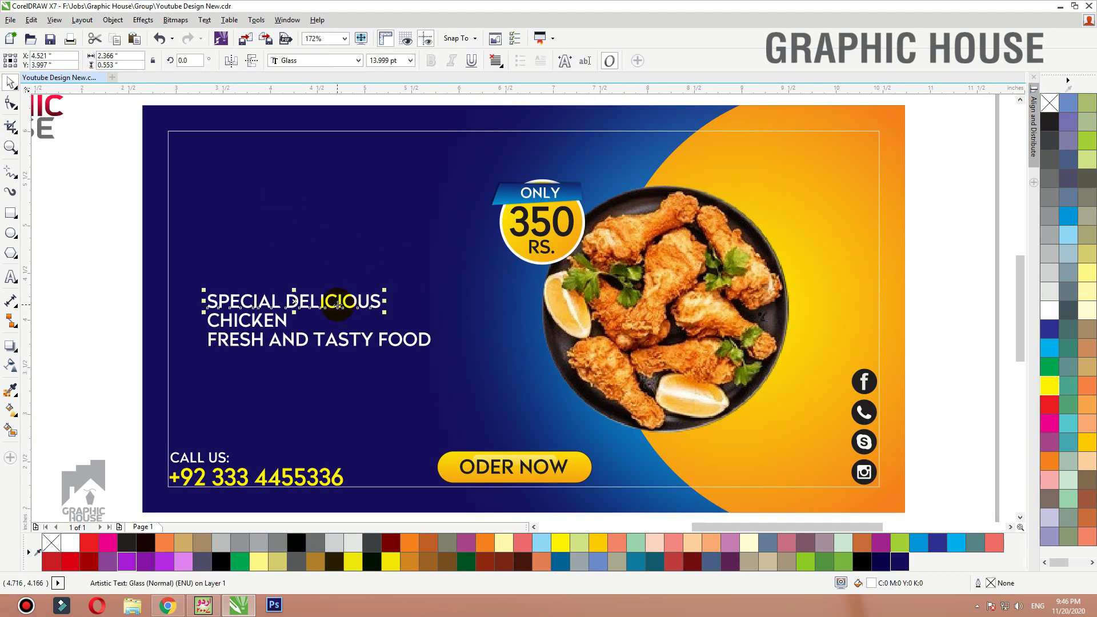
{"action": "left_click_drag", "start_coordinate": [337, 303], "coordinate": [337, 250]}
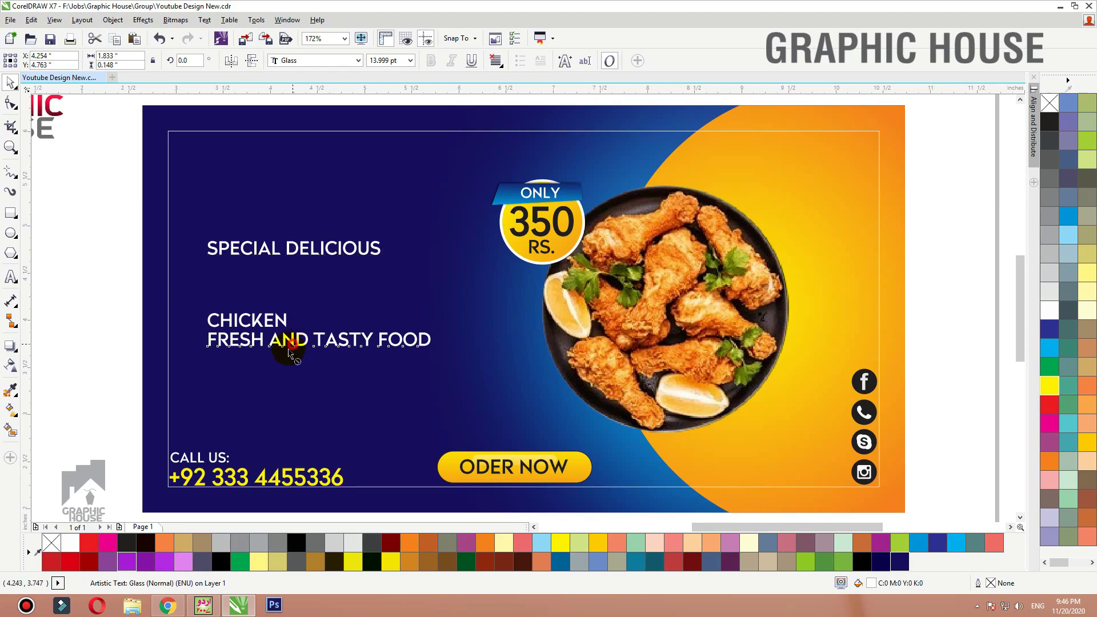
{"action": "left_click_drag", "start_coordinate": [288, 352], "coordinate": [264, 387]}
Step: Set the word CHICKEN in the 28 Days Later font and enlarge it to about 67.8 pt between the other two headline lines
{"action": "left_click", "coordinate": [277, 319]}
{"action": "left_click", "coordinate": [318, 61]}
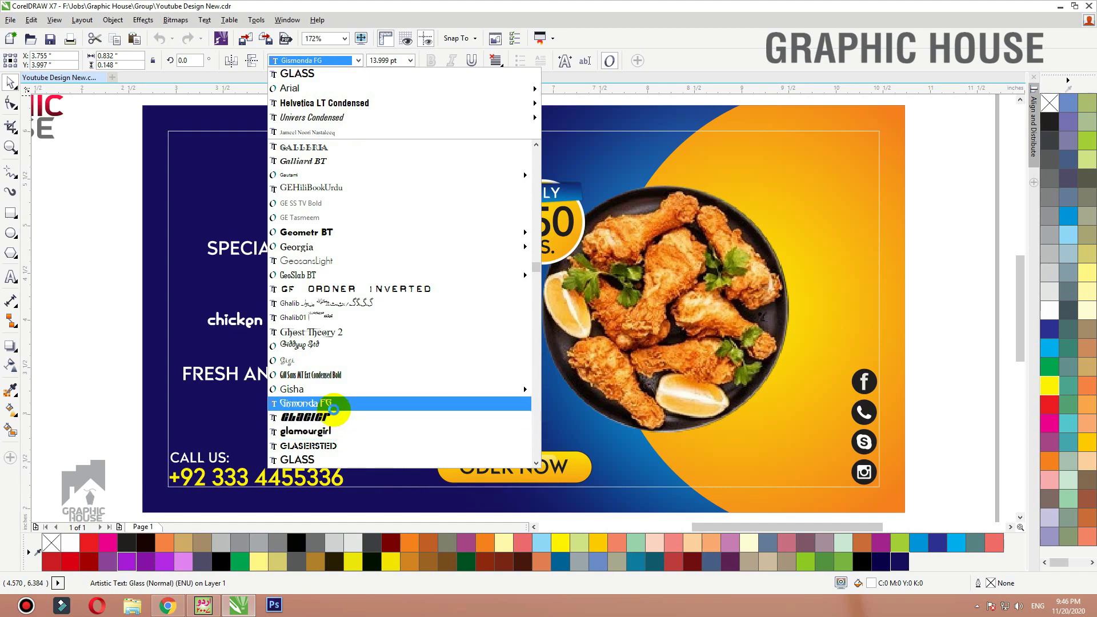
{"action": "type", "text": "w"}
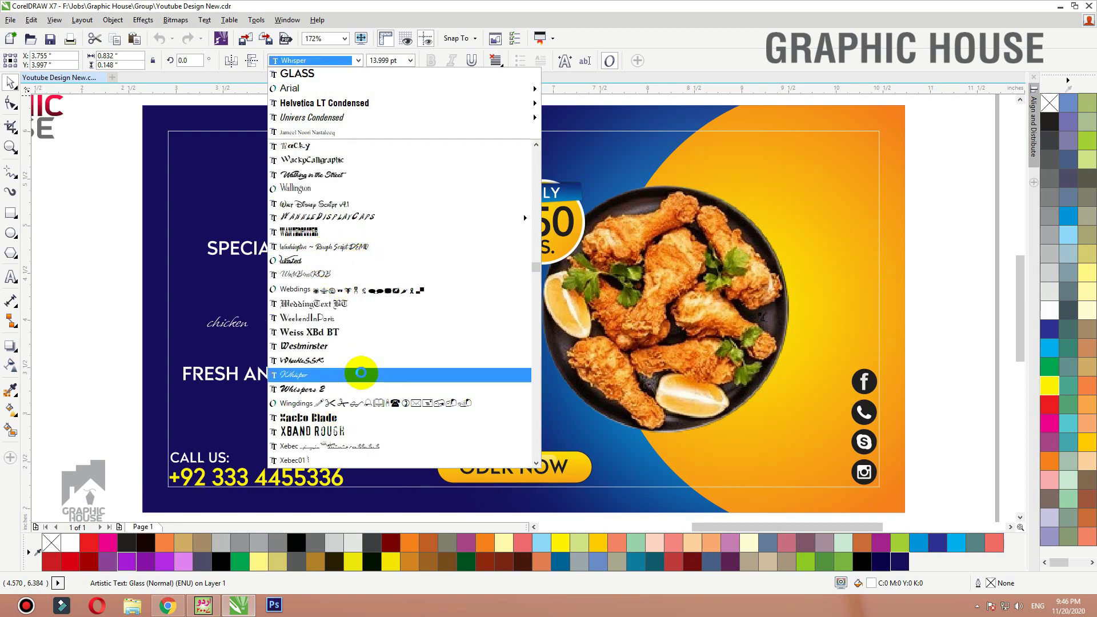
{"action": "type", "text": "28 Days Later"}
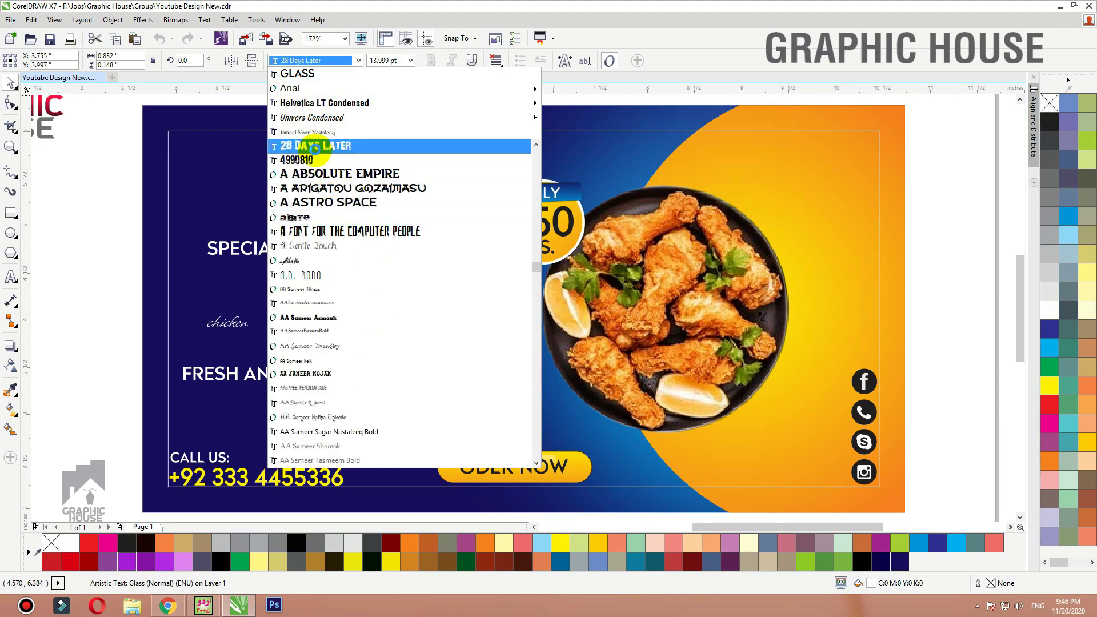
{"action": "left_click", "coordinate": [315, 147]}
{"action": "left_click_drag", "start_coordinate": [269, 308], "coordinate": [482, 260]}
{"action": "mouse_move", "coordinate": [393, 318]}
{"action": "left_mouse_down"}
{"action": "mouse_move", "coordinate": [380, 315]}
{"action": "mouse_move", "coordinate": [380, 329]}
{"action": "left_mouse_up"}
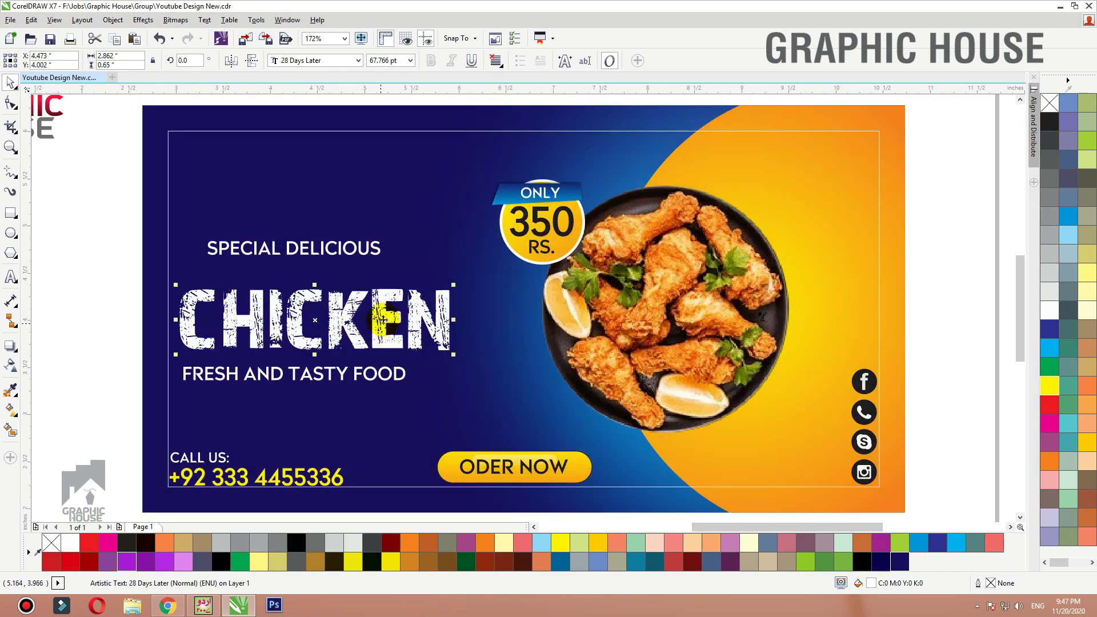
Step: Try the A bite font on the word CHICKEN, and change it to Acapulco instead
{"action": "left_click", "coordinate": [311, 61]}
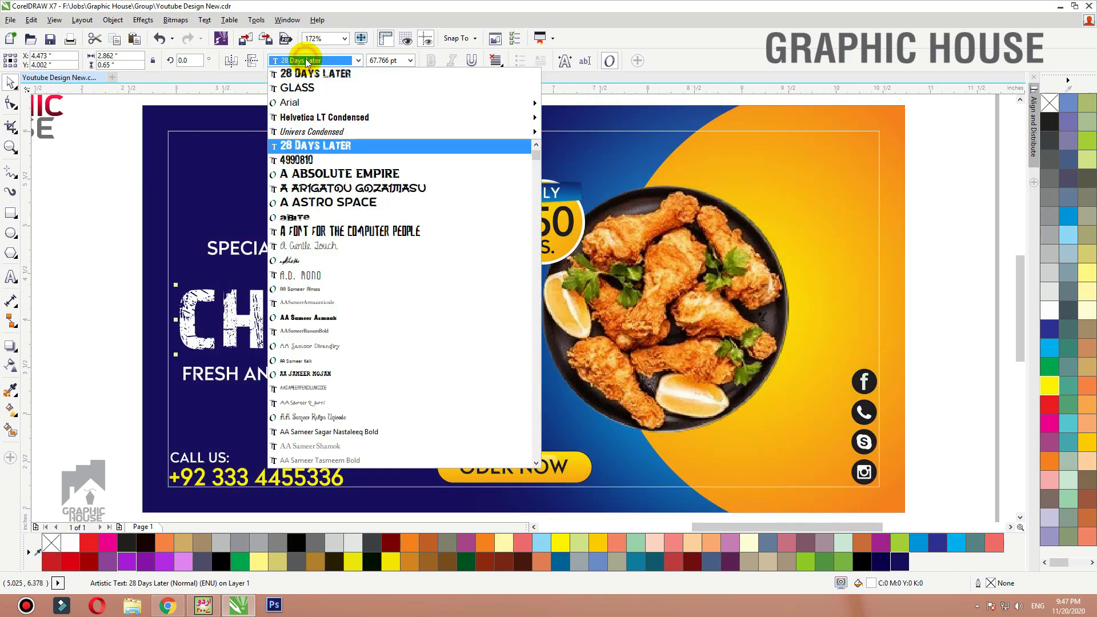
{"action": "left_click", "coordinate": [393, 215]}
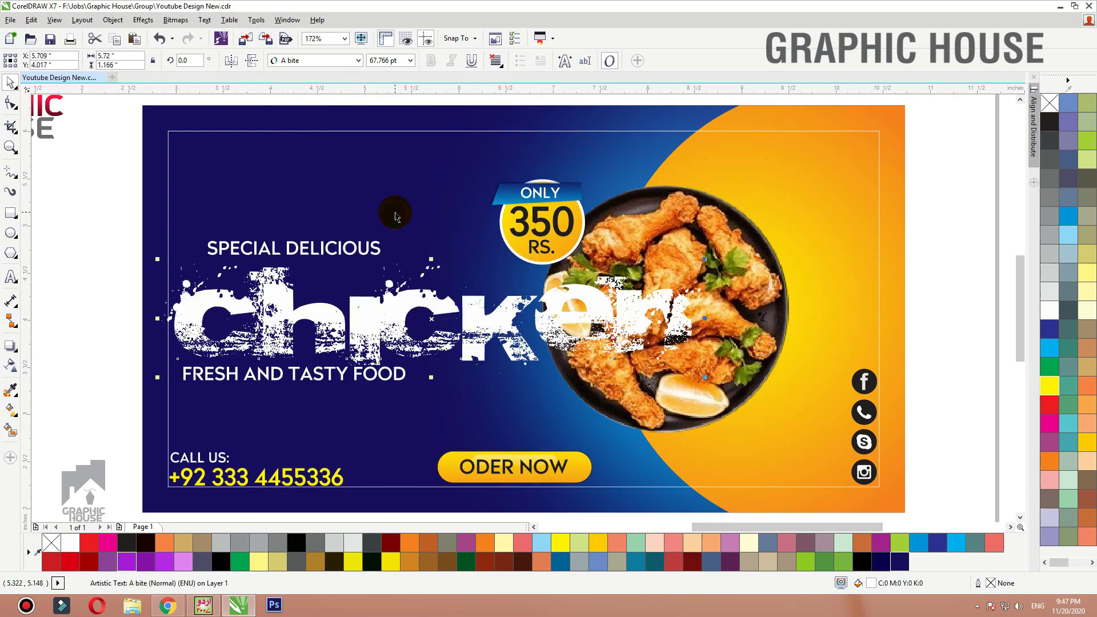
{"action": "left_click", "coordinate": [313, 63]}
{"action": "scroll", "coordinate": [329, 209], "scroll_direction": "down", "scroll_amount": 2}
{"action": "scroll", "coordinate": [327, 209], "scroll_direction": "down", "scroll_amount": 3}
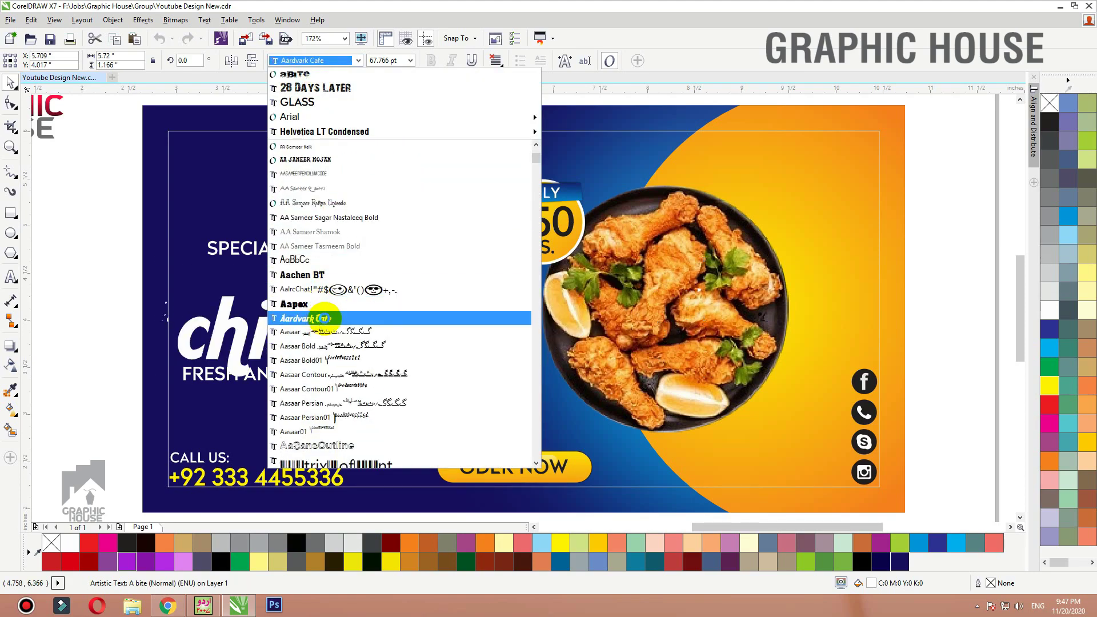
{"action": "scroll", "coordinate": [326, 323], "scroll_direction": "down", "scroll_amount": 4}
{"action": "scroll", "coordinate": [354, 274], "scroll_direction": "down", "scroll_amount": 6}
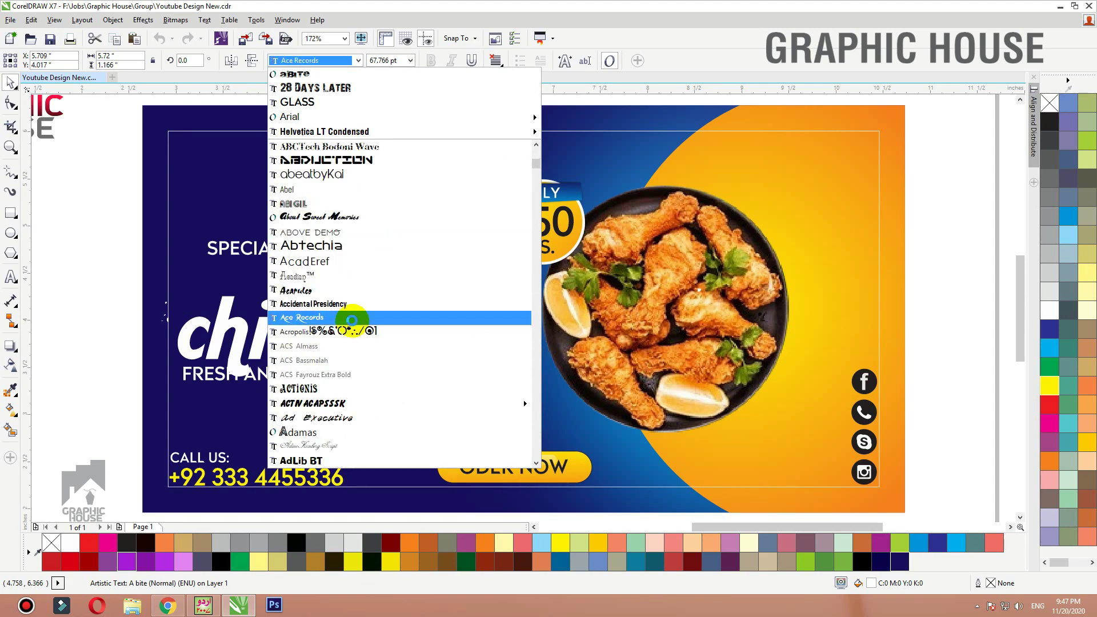
{"action": "left_click", "coordinate": [355, 289]}
Step: Replace the first letter of the large Acapulco word with a capital C
{"action": "left_click_drag", "start_coordinate": [349, 338], "coordinate": [350, 326]}
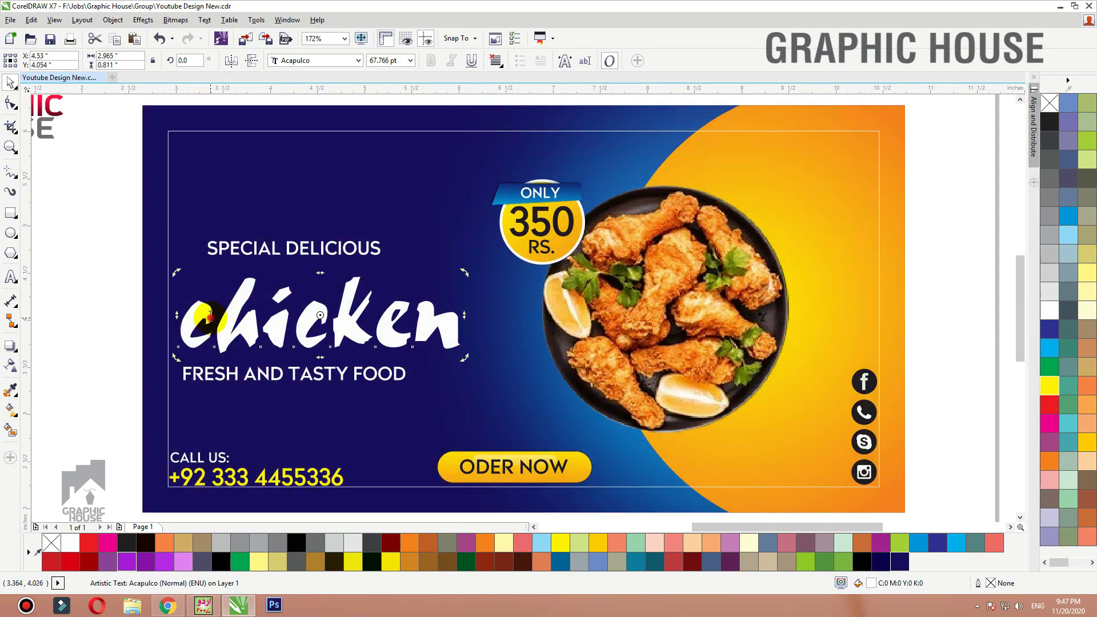
{"action": "left_click_drag", "start_coordinate": [210, 316], "coordinate": [171, 313]}
{"action": "type", "text": "C"}
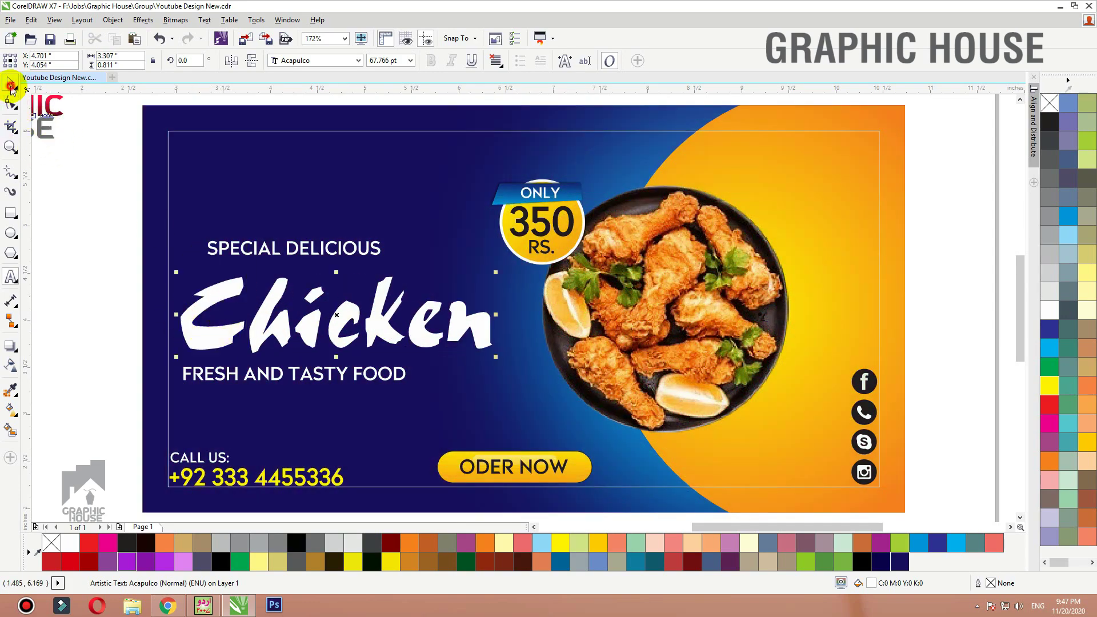
{"action": "left_click", "coordinate": [11, 84]}
Step: Move SPECIAL DELICIOUS close above the word Chicken and fill it yellow
{"action": "left_click_drag", "start_coordinate": [337, 253], "coordinate": [383, 269]}
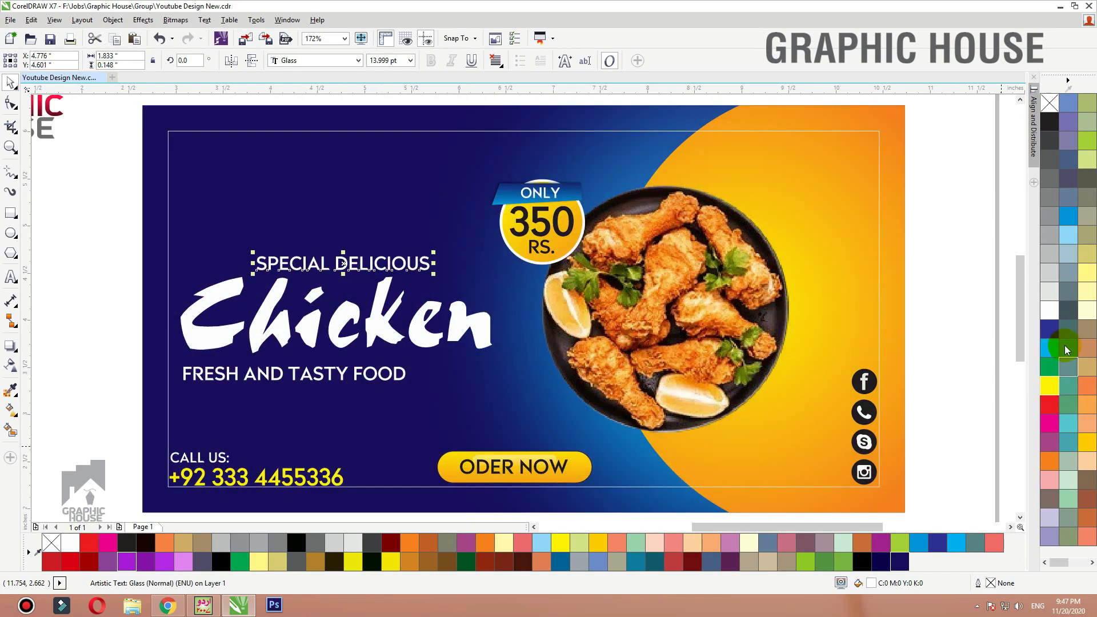
{"action": "left_click", "coordinate": [1049, 385]}
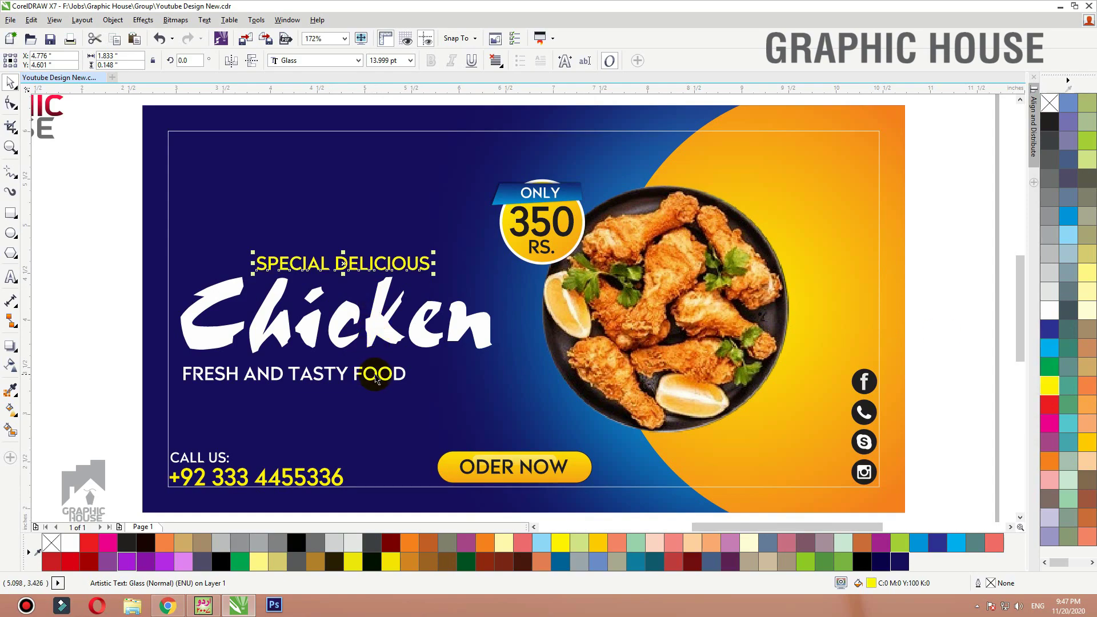
Step: Shrink FRESH AND TASTY FOOD to about 10.9 pt, widen its letter spacing and centre it horizontally under Chicken
{"action": "left_click_drag", "start_coordinate": [375, 379], "coordinate": [458, 350]}
{"action": "key", "text": "F10"}
{"action": "key", "text": "space"}
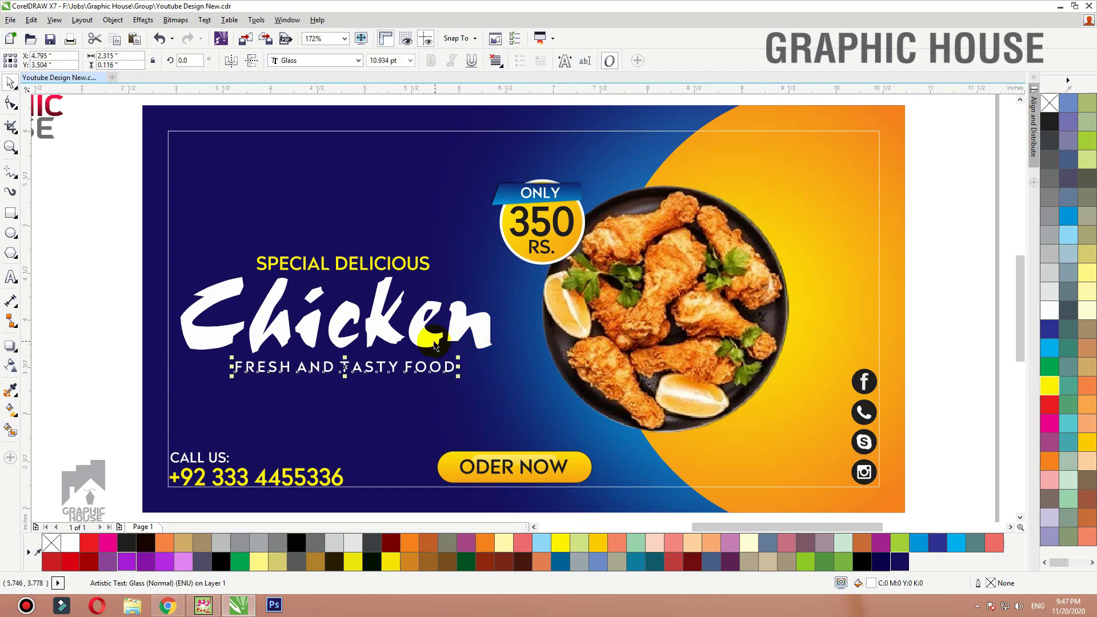
{"action": "left_click", "coordinate": [433, 342], "text": "shift"}
{"action": "key", "text": "c"}
Step: Tighten the headline by nudging FRESH AND TASTY FOOD up and SPECIAL DELICIOUS down towards Chicken
{"action": "left_click", "coordinate": [69, 385]}
{"action": "left_click_drag", "start_coordinate": [149, 358], "coordinate": [455, 405]}
{"action": "key", "text": "ctrl+z"}
{"action": "left_click", "coordinate": [427, 371]}
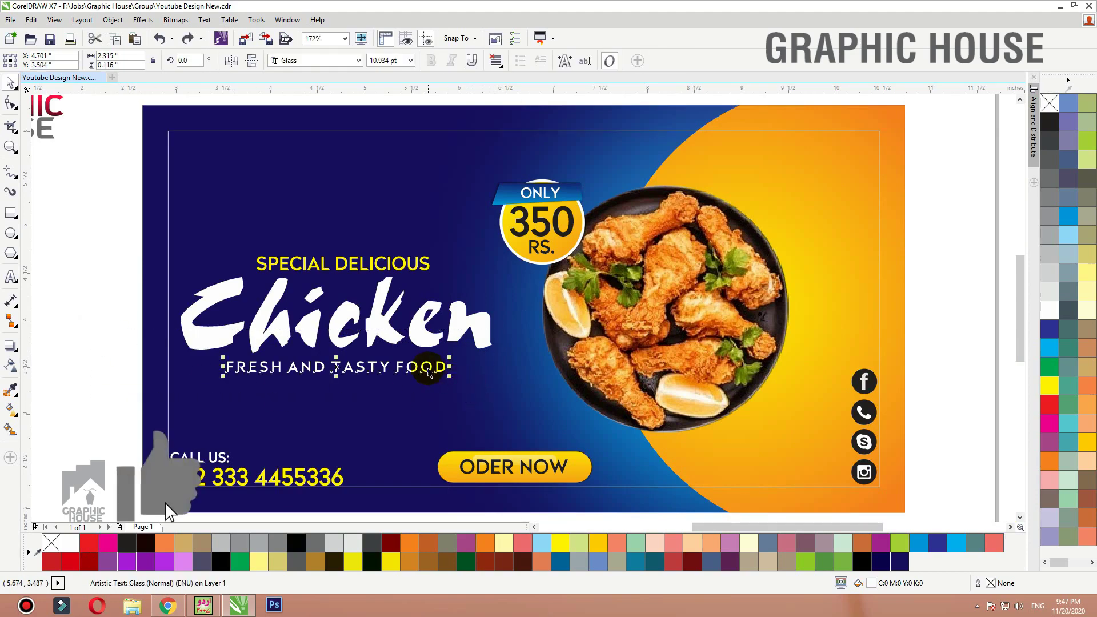
{"action": "left_click", "coordinate": [428, 374]}
{"action": "left_click_drag", "start_coordinate": [428, 370], "coordinate": [425, 364]}
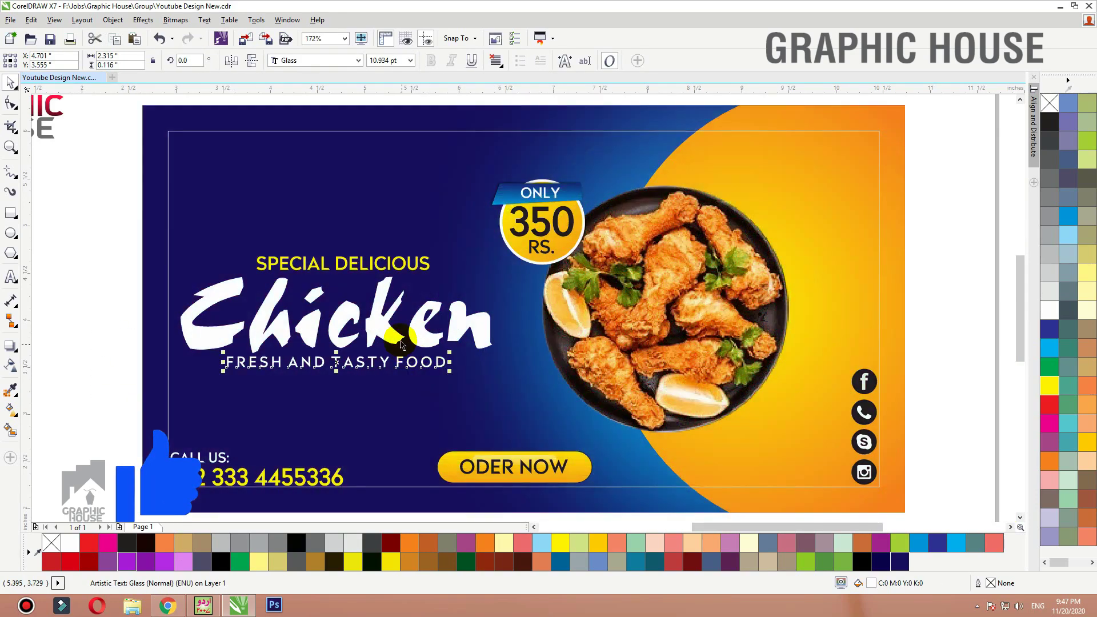
{"action": "left_click", "coordinate": [396, 339]}
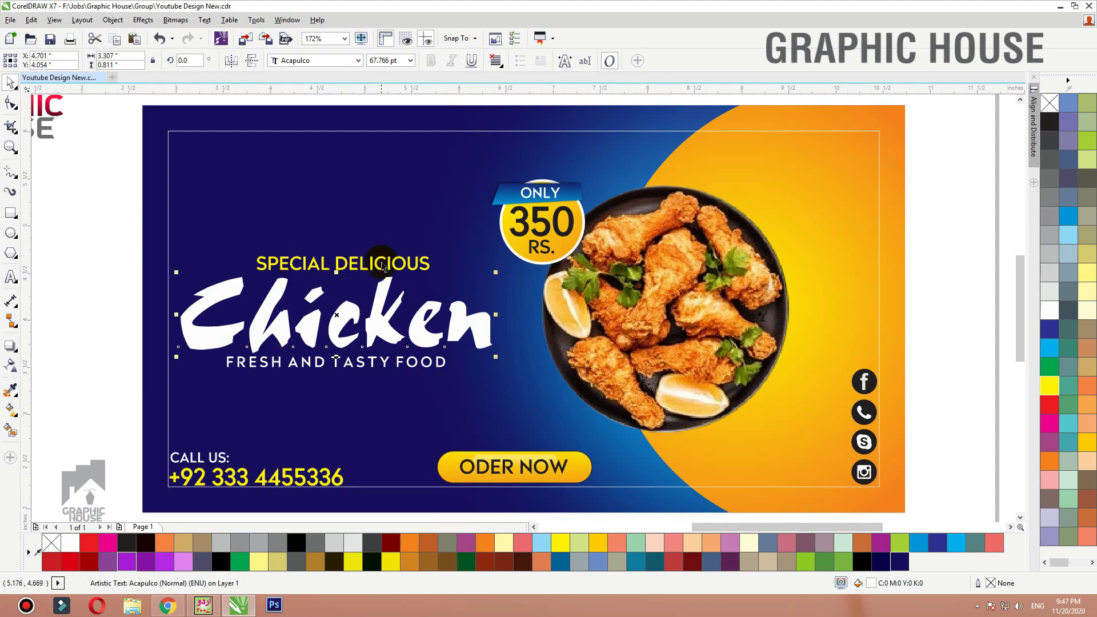
{"action": "left_click_drag", "start_coordinate": [378, 273], "coordinate": [378, 277]}
Step: Add a black drop shadow to Chicken with opacity 88 and feathering 5
{"action": "left_click", "coordinate": [380, 299]}
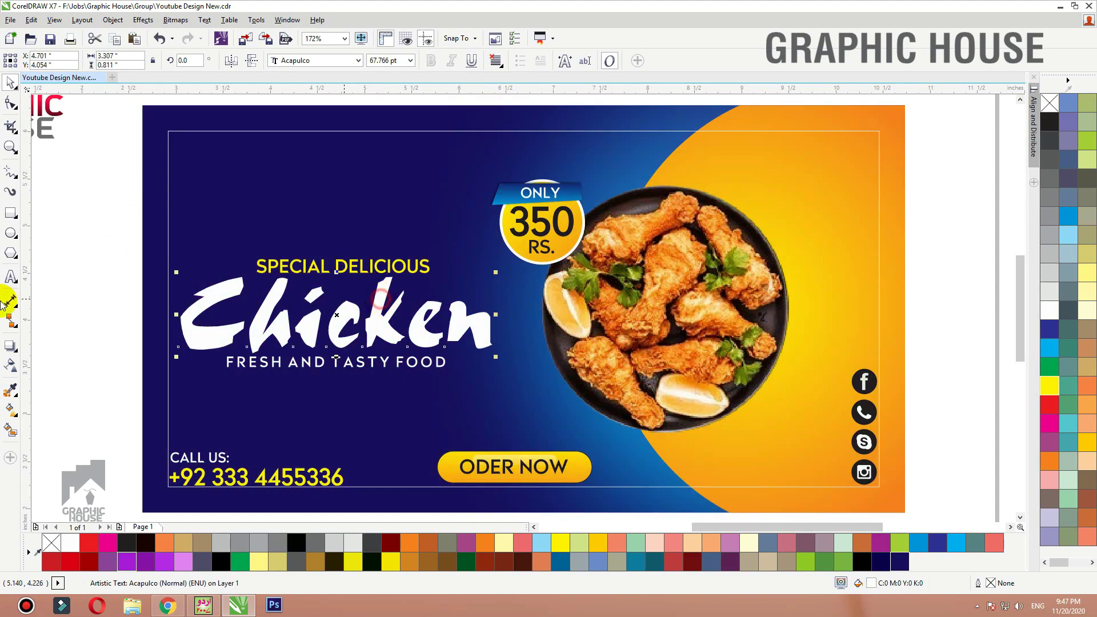
{"action": "left_click", "coordinate": [9, 345]}
{"action": "left_click_drag", "start_coordinate": [336, 314], "coordinate": [354, 338]}
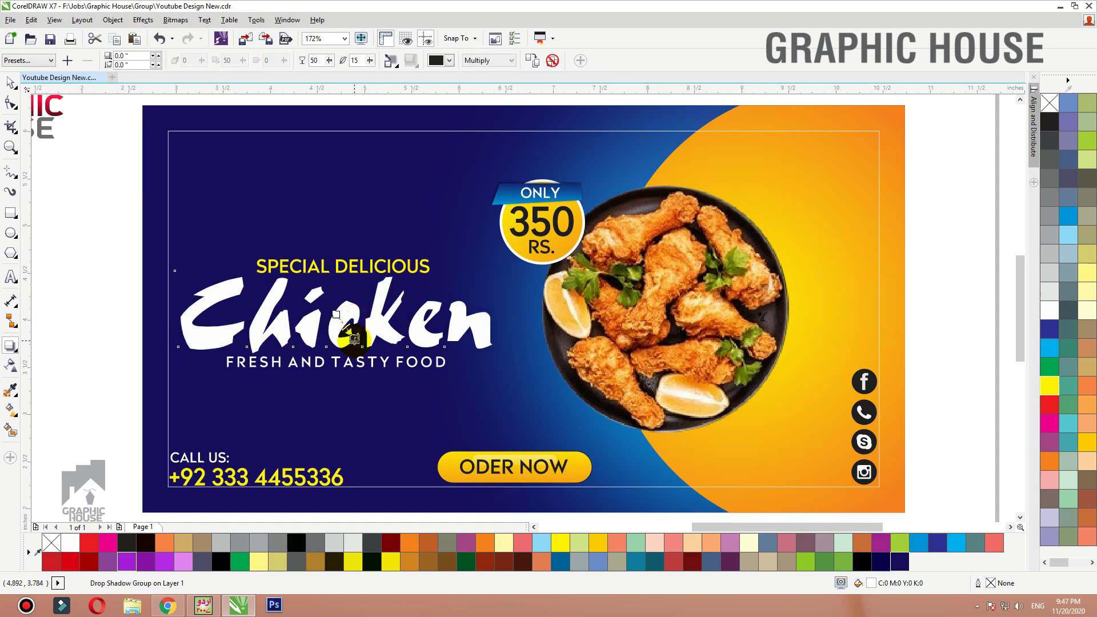
{"action": "double_click", "coordinate": [314, 60]}
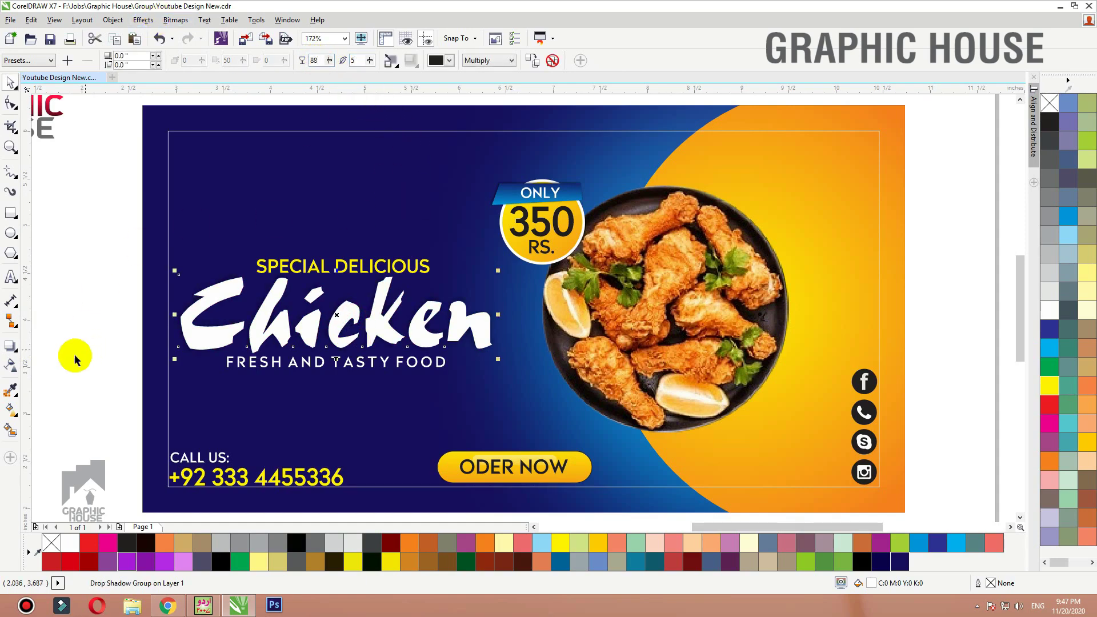
Step: Separate the drop shadow from the Chicken text and shift it slightly down
{"action": "key", "text": "space"}
{"action": "left_click", "coordinate": [332, 276], "text": "shift"}
{"action": "left_click", "coordinate": [282, 292]}
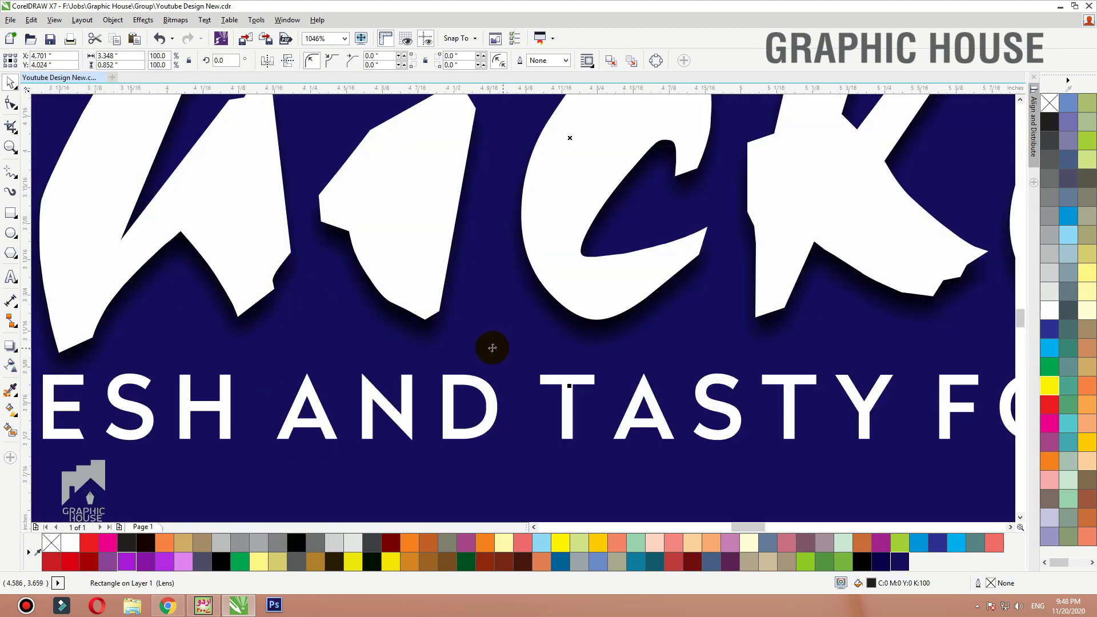
{"action": "scroll", "coordinate": [319, 355], "scroll_direction": "up", "scroll_amount": 5}
{"action": "scroll", "coordinate": [493, 322], "scroll_direction": "down", "scroll_amount": 4}
Step: Nudge FRESH AND TASTY FOOD slightly down, clear of the Chicken shadow
{"action": "left_click_drag", "start_coordinate": [472, 308], "coordinate": [495, 217]}
{"action": "key", "text": "ctrl+z"}
{"action": "left_click_drag", "start_coordinate": [483, 346], "coordinate": [483, 349]}
{"action": "left_click", "coordinate": [258, 299]}
{"action": "scroll", "coordinate": [258, 298], "scroll_direction": "down", "scroll_amount": 1}
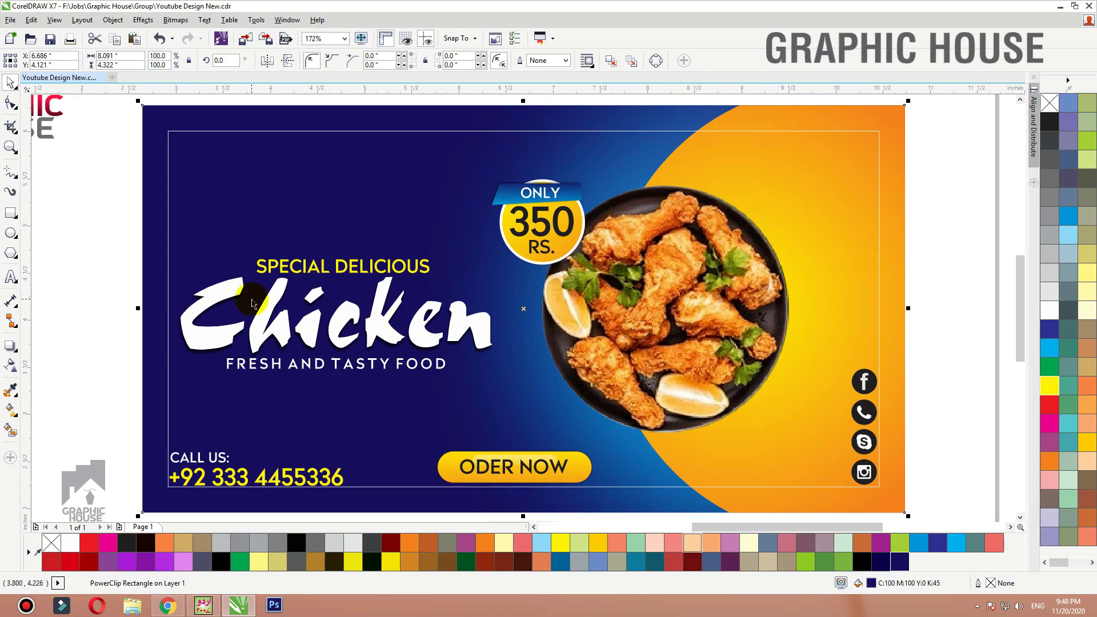
Step: Draw a circle about 0.11 in across above the headline, fill it cyan and remove its outline
{"action": "left_click", "coordinate": [10, 233]}
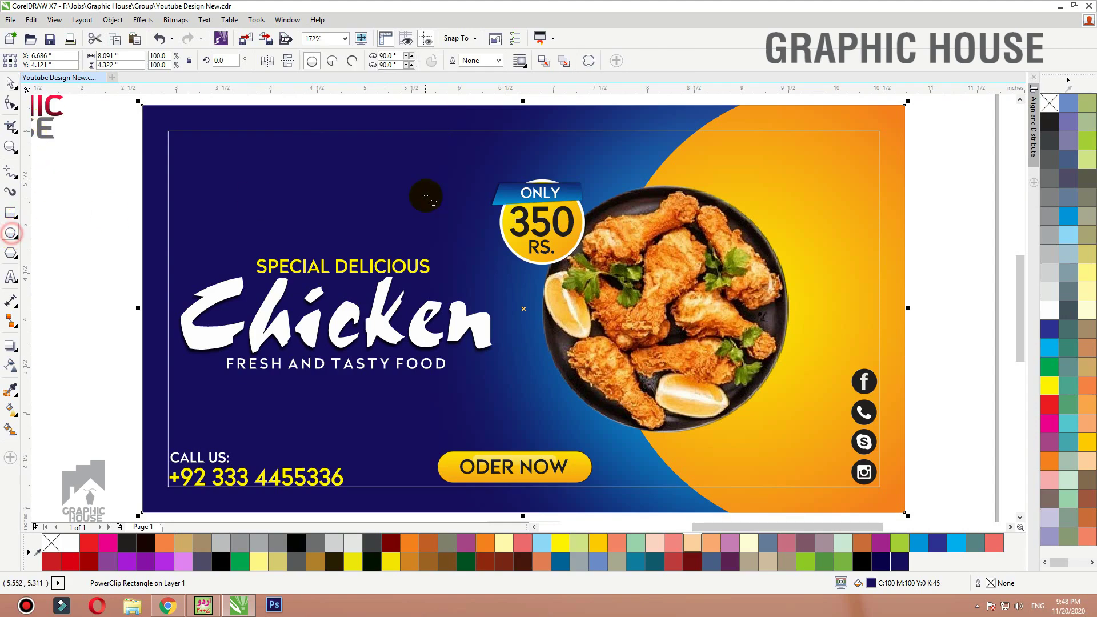
{"action": "left_click_drag", "start_coordinate": [289, 152], "coordinate": [300, 163]}
{"action": "left_click", "coordinate": [1050, 348]}
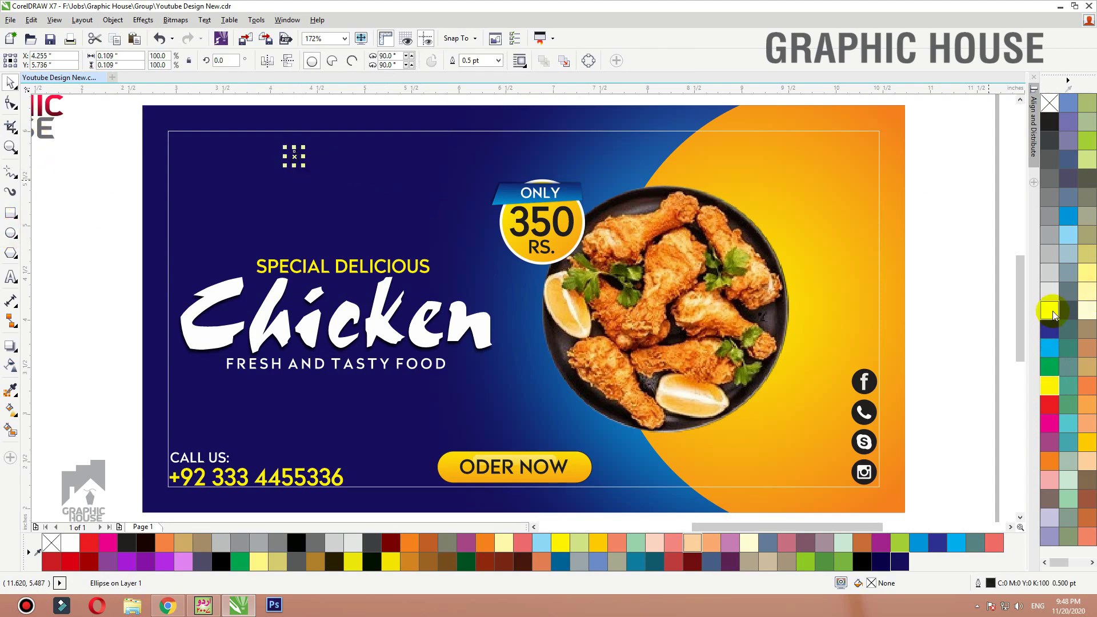
{"action": "right_click", "coordinate": [1051, 103]}
{"action": "key", "text": "shift+F2"}
{"action": "scroll", "coordinate": [191, 243], "scroll_direction": "down", "scroll_amount": 2}
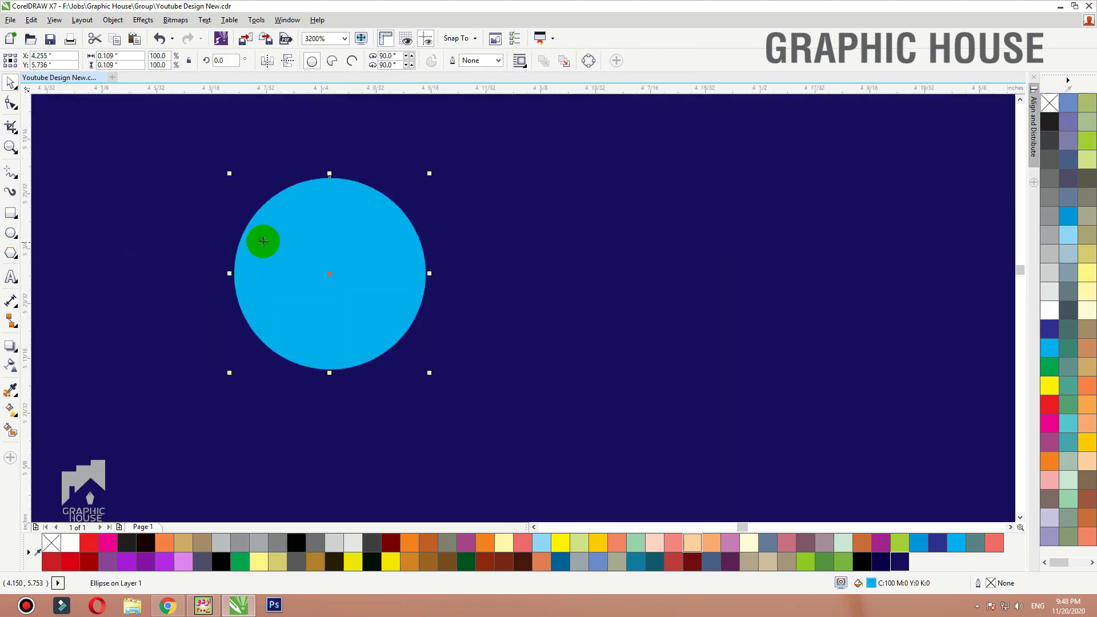
Step: Duplicate the small cyan circle at even spacing into a horizontal row of nine dots
{"action": "left_click_drag", "start_coordinate": [268, 259], "coordinate": [410, 260]}
{"action": "scroll", "coordinate": [387, 255], "scroll_direction": "down", "scroll_amount": 5}
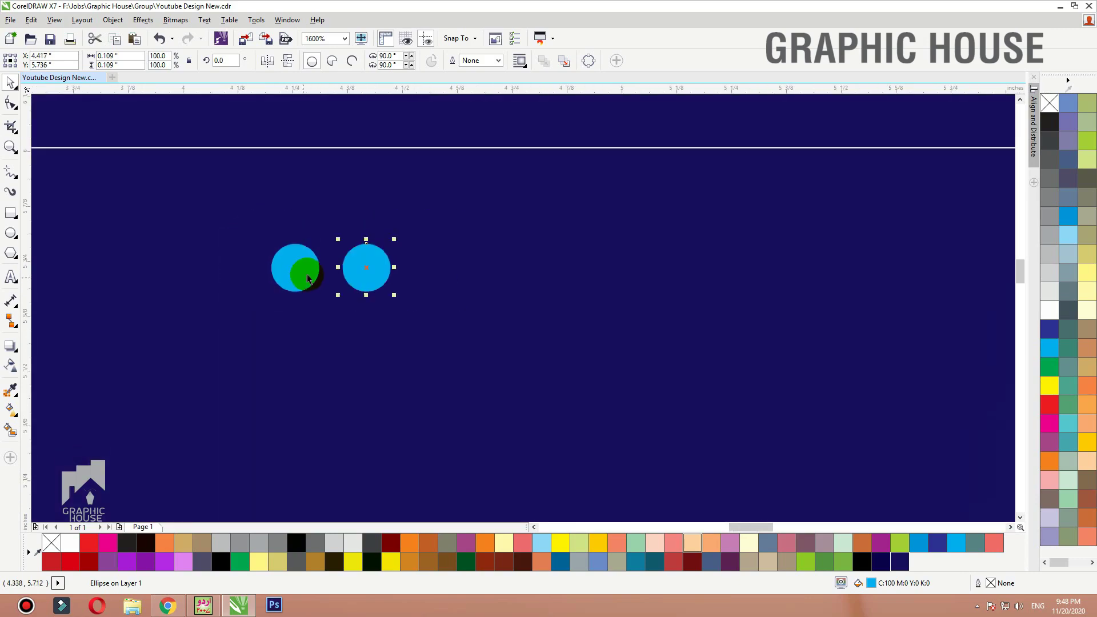
{"action": "key", "text": "ctrl+d"}
{"action": "key", "text": "ctrl+d"}
{"action": "key", "text": "ctrl+d"}
{"action": "key", "text": "ctrl+d"}
{"action": "key", "text": "ctrl+d"}
{"action": "key", "text": "ctrl+d"}
{"action": "key", "text": "ctrl+d"}
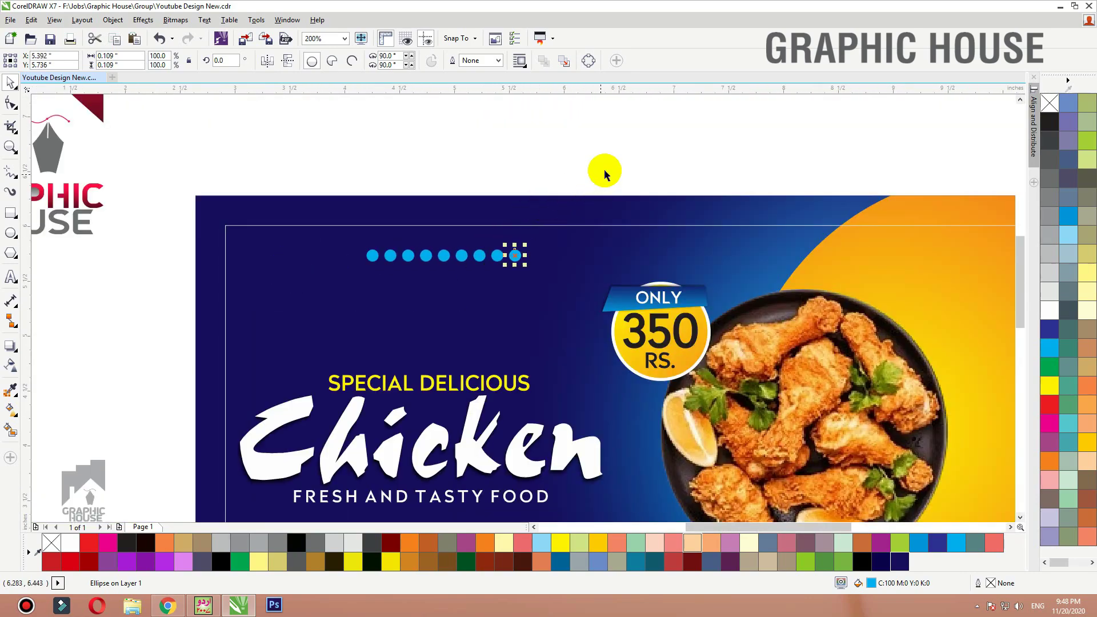
Step: Group the row of dots and duplicate it at even spacing to make three rows
{"action": "left_click_drag", "start_coordinate": [610, 172], "coordinate": [240, 268]}
{"action": "key", "text": "ctrl+g"}
{"action": "left_click_drag", "start_coordinate": [428, 255], "coordinate": [430, 240]}
{"action": "key", "text": "ctrl+d"}
Step: Group the three dot rows, shrink them to about 0.92 in wide near the price badge, and fill them dark blue
{"action": "left_click_drag", "start_coordinate": [600, 164], "coordinate": [324, 303]}
{"action": "key", "text": "ctrl+g"}
{"action": "left_click_drag", "start_coordinate": [543, 214], "coordinate": [554, 270]}
{"action": "left_click", "coordinate": [1049, 329]}
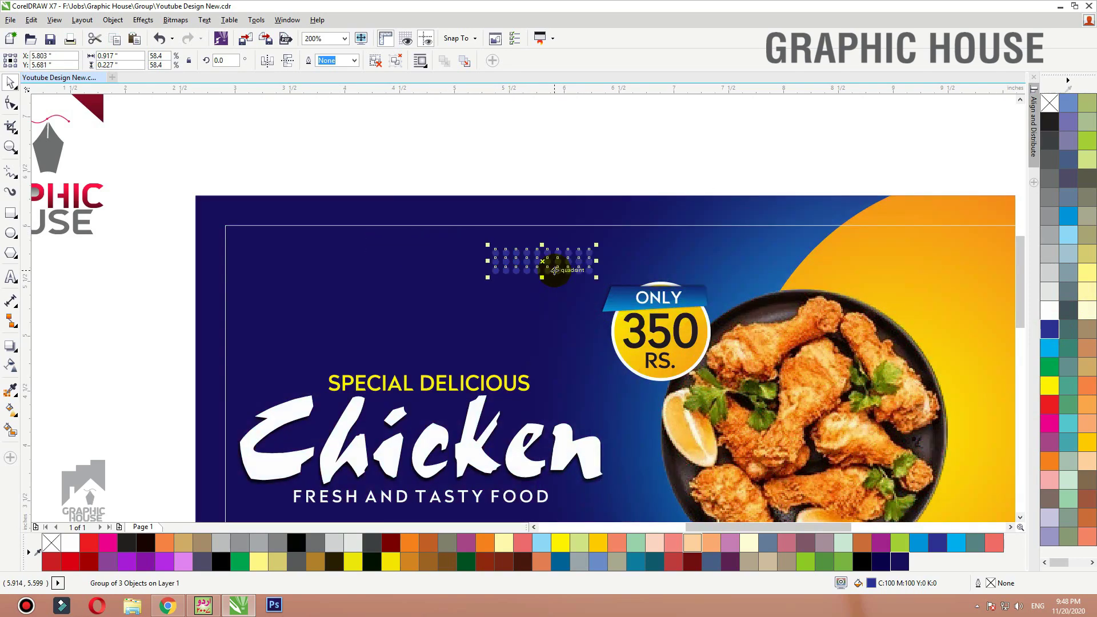
Step: Place a copy of the dot pattern between the order button and the social icons and fill it orange
{"action": "scroll", "coordinate": [554, 270], "scroll_direction": "down", "scroll_amount": 2}
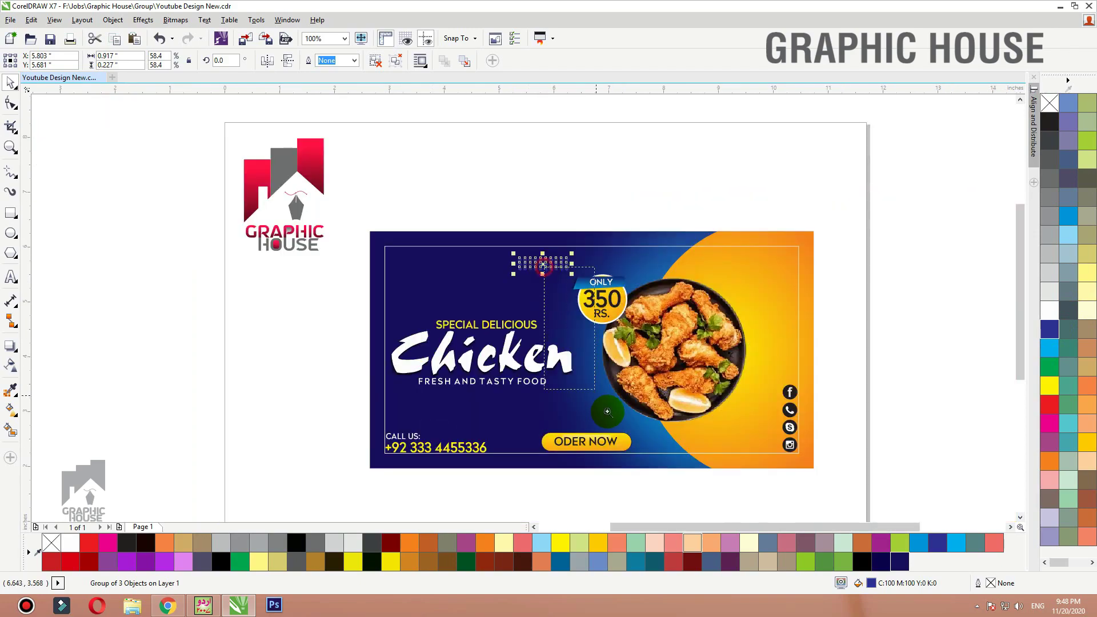
{"action": "scroll", "coordinate": [558, 275], "scroll_direction": "up", "scroll_amount": 3}
{"action": "left_click", "coordinate": [558, 275]}
{"action": "scroll", "coordinate": [558, 276], "scroll_direction": "down", "scroll_amount": 2}
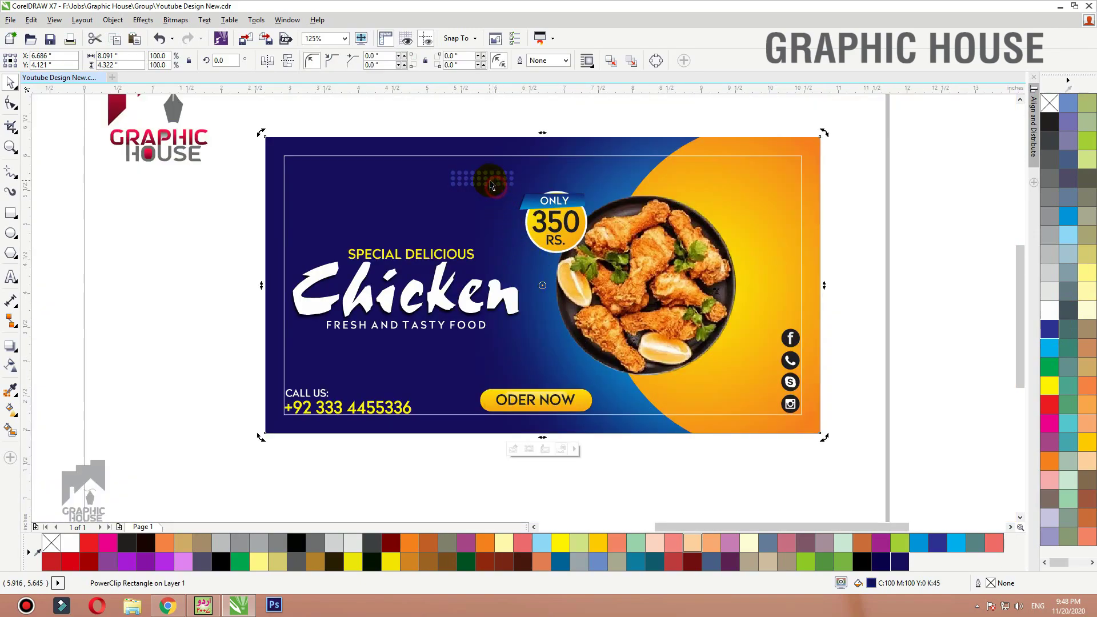
{"action": "left_click_drag", "start_coordinate": [490, 184], "coordinate": [708, 405]}
{"action": "key", "text": "ctrl+z"}
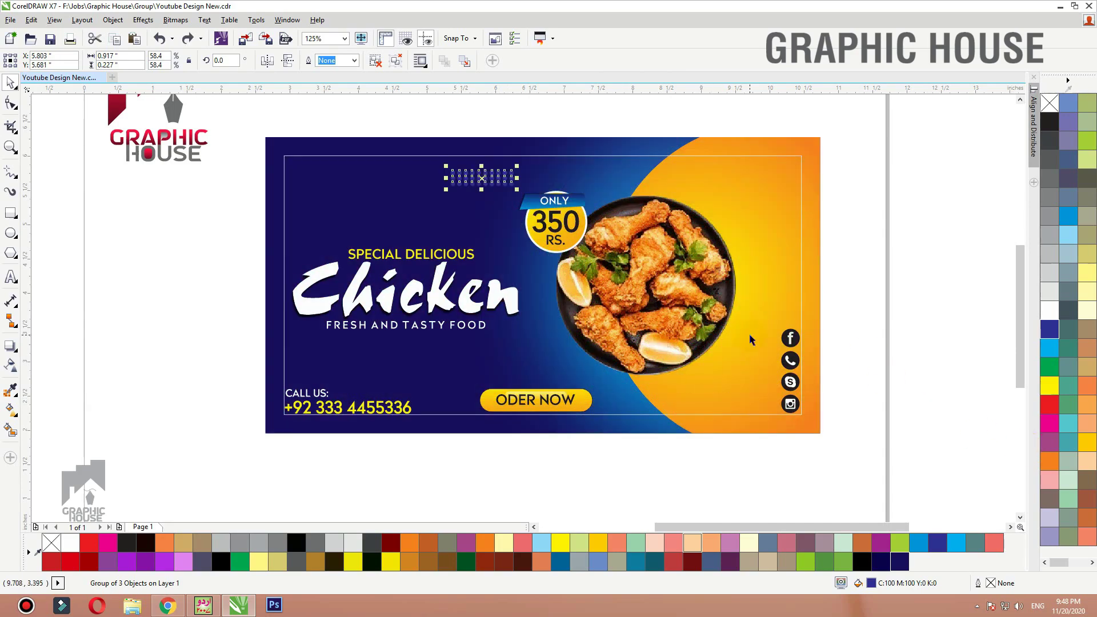
{"action": "left_click_drag", "start_coordinate": [489, 177], "coordinate": [711, 403]}
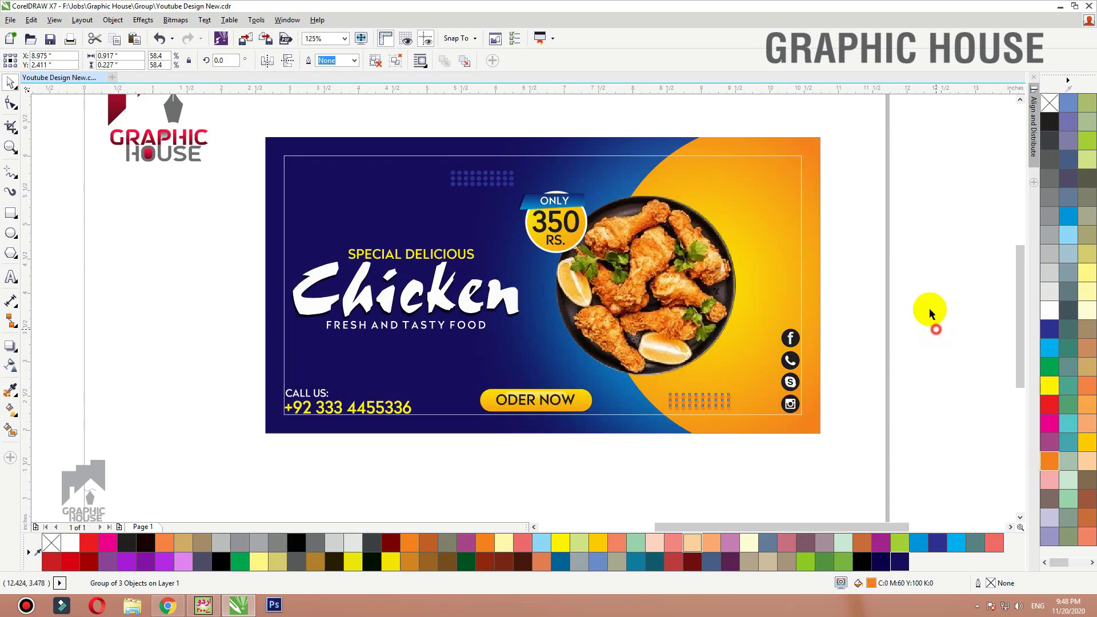
{"action": "left_click", "coordinate": [831, 236]}
{"action": "left_click", "coordinate": [814, 251]}
{"action": "key", "text": "shift+F2"}
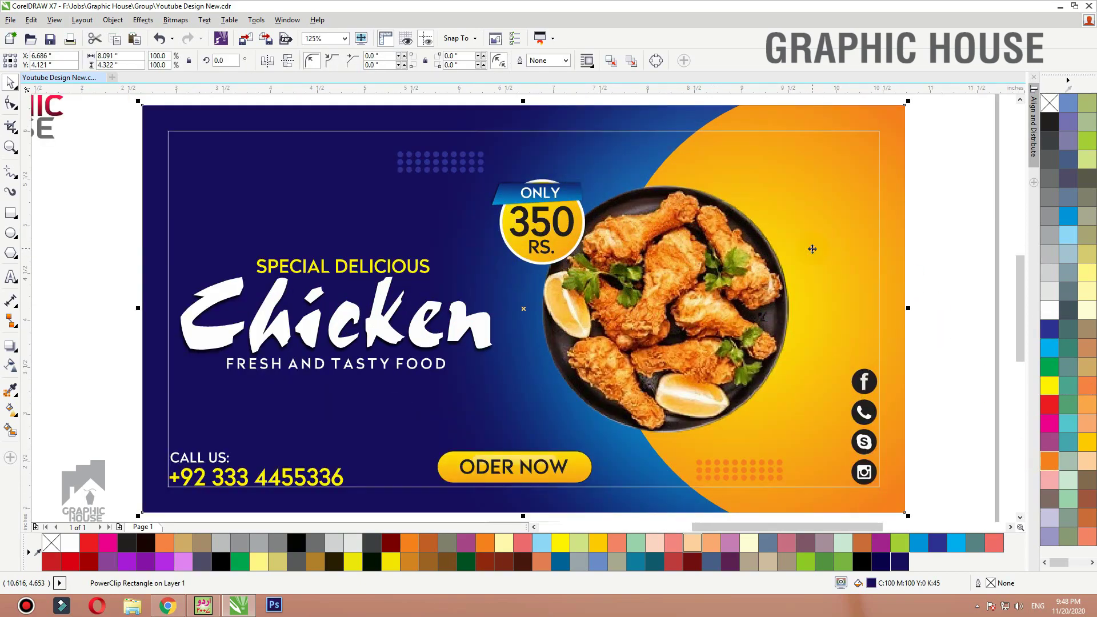
Step: Draw a circle about 0.5 in wide above the dish photo on the yellow-orange area, fill it orange and remove its outline
{"action": "left_click", "coordinate": [10, 233]}
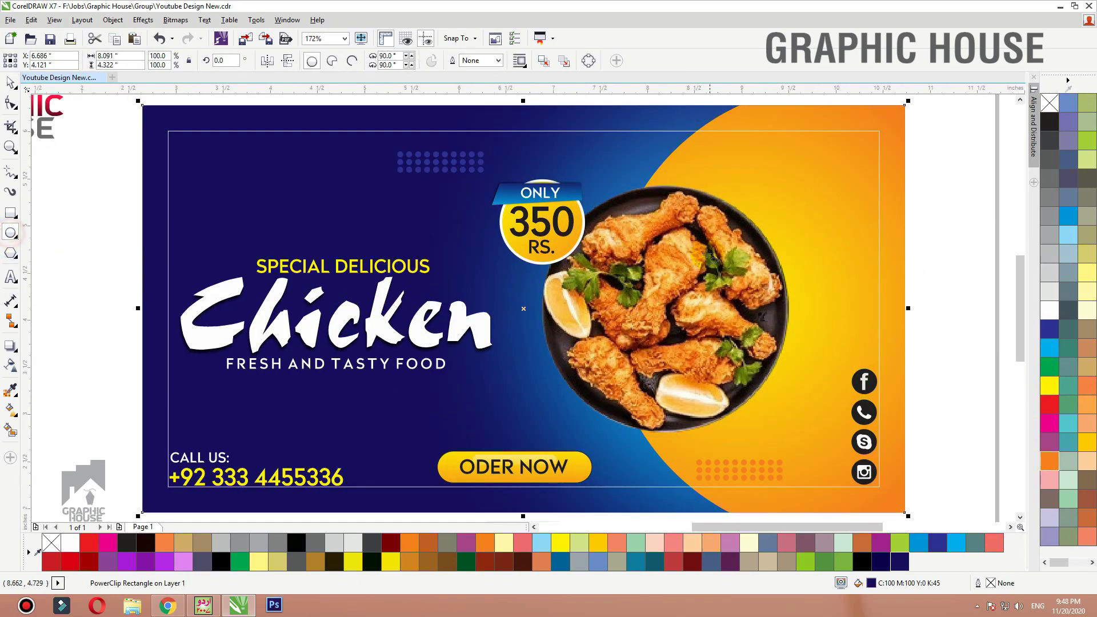
{"action": "left_click_drag", "start_coordinate": [714, 155], "coordinate": [766, 205]}
{"action": "key", "text": "space"}
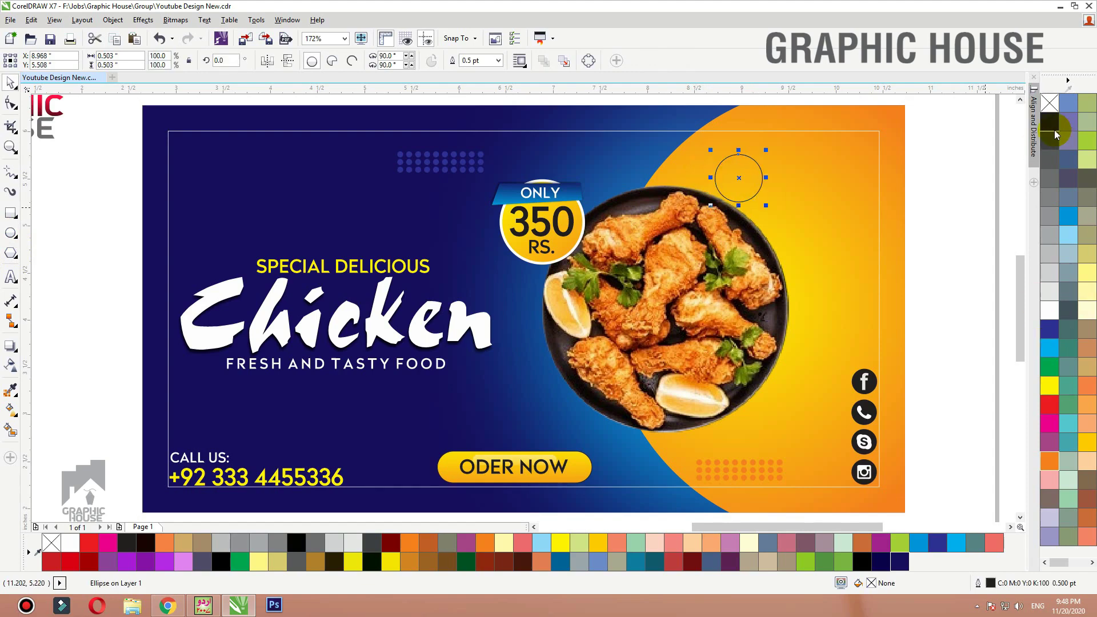
{"action": "left_click", "coordinate": [1049, 460]}
{"action": "key", "text": "shift+F2"}
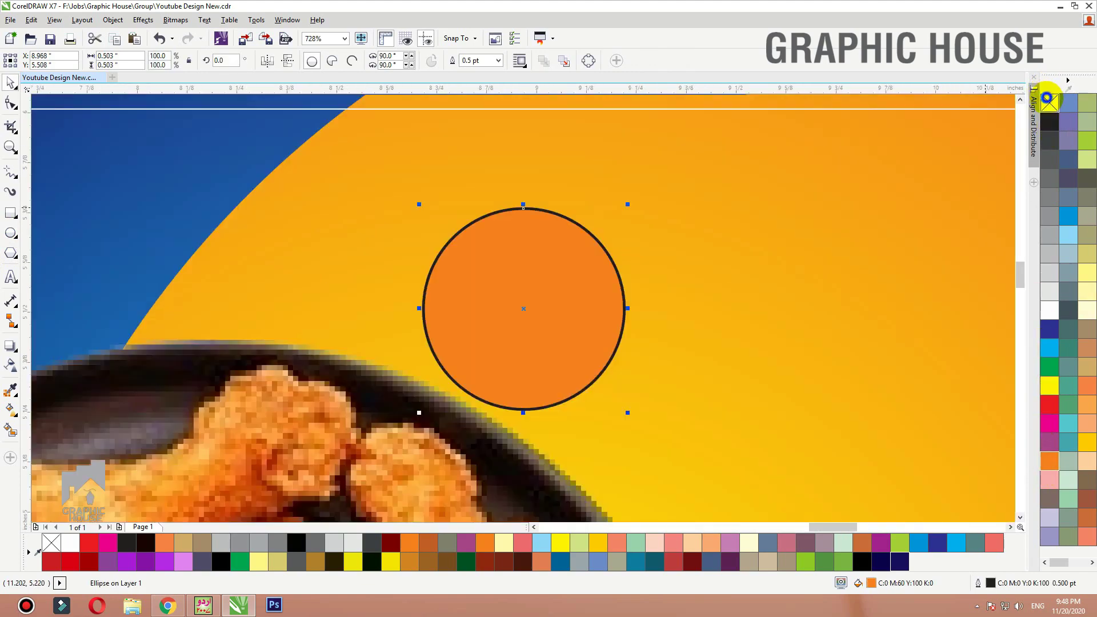
{"action": "right_click", "coordinate": [1049, 103]}
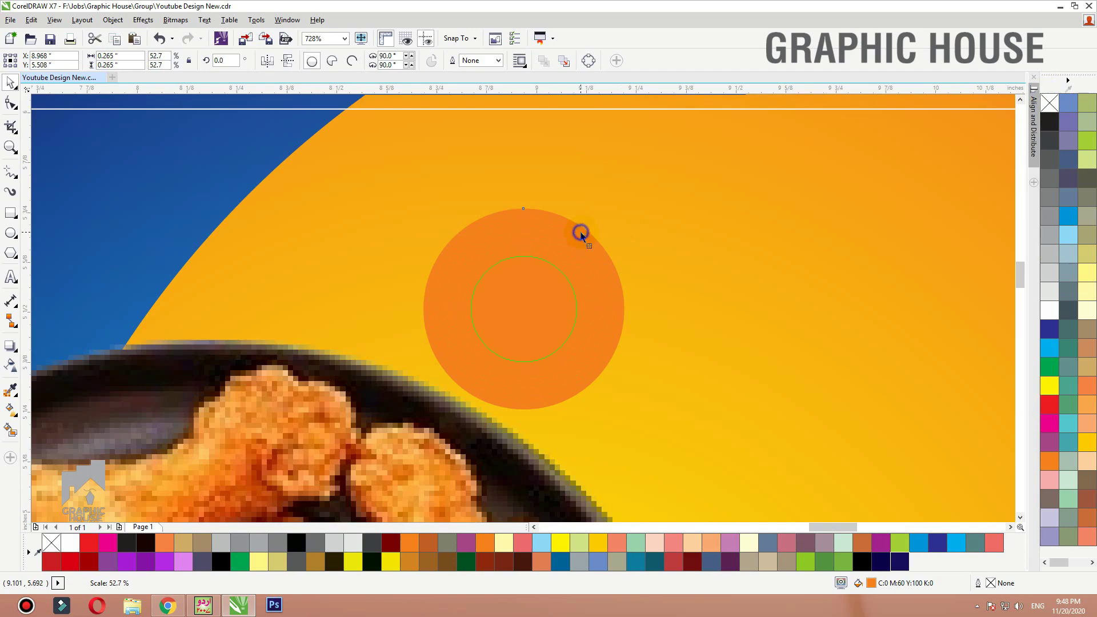
Step: Turn the orange circle into a ring by trimming it with a concentric copy about 0.29 in wide and deleting that copy
{"action": "left_click_drag", "start_coordinate": [581, 233], "coordinate": [580, 233]}
{"action": "key", "text": "ctrl+z"}
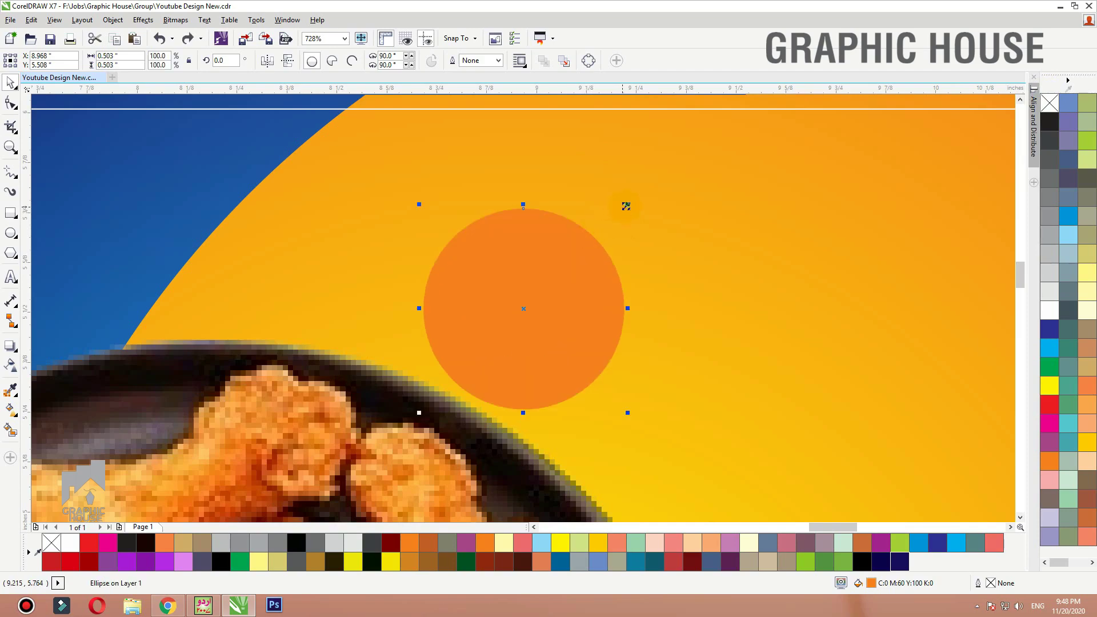
{"action": "left_click_drag", "start_coordinate": [570, 228], "coordinate": [567, 228]}
{"action": "key", "text": "ctrl+z"}
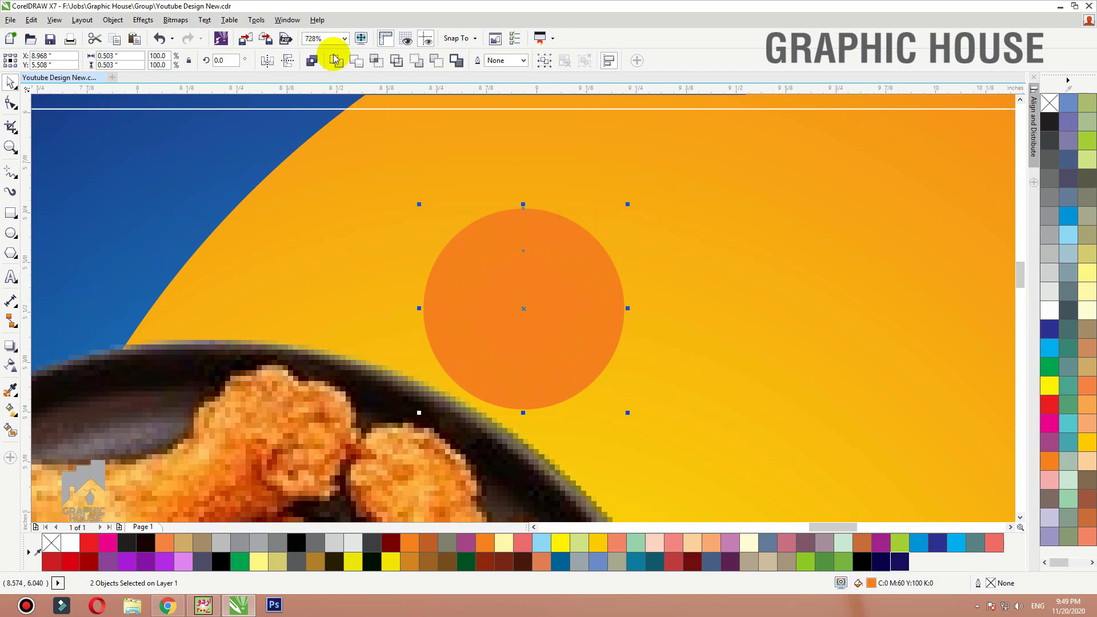
{"action": "left_click", "coordinate": [350, 147]}
{"action": "left_click", "coordinate": [485, 284]}
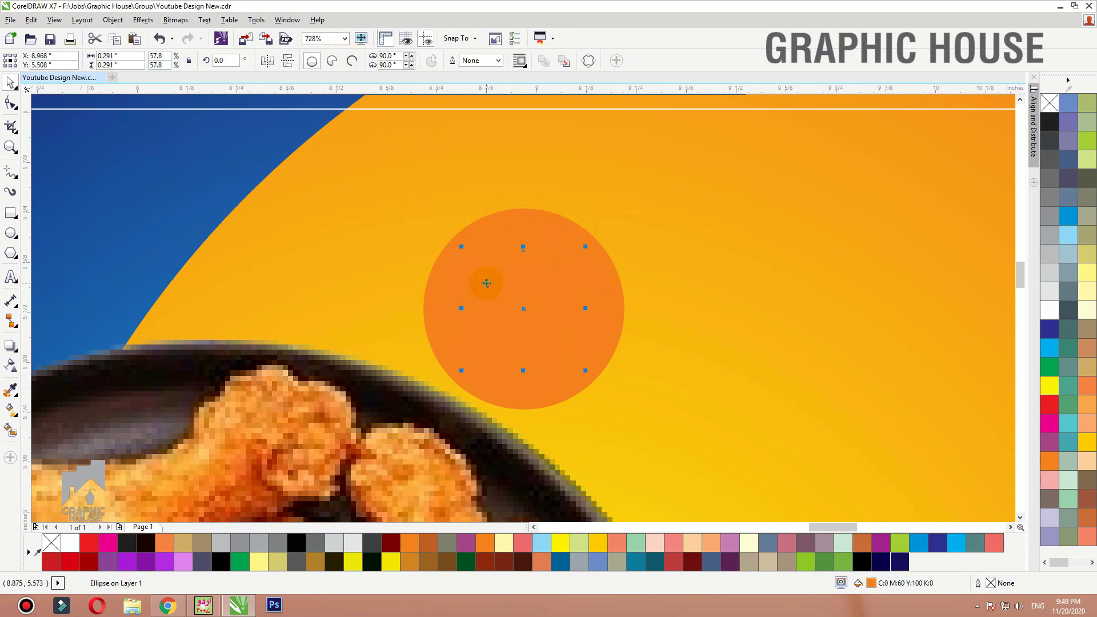
{"action": "key", "text": "Delete"}
Step: Move the small orange ring slightly closer to the dish photo's upper edge
{"action": "left_click_drag", "start_coordinate": [525, 244], "coordinate": [513, 222]}
{"action": "key", "text": "ctrl+z"}
{"action": "scroll", "coordinate": [612, 285], "scroll_direction": "down", "scroll_amount": 1}
{"action": "left_click_drag", "start_coordinate": [611, 287], "coordinate": [626, 268]}
{"action": "scroll", "coordinate": [608, 319], "scroll_direction": "down", "scroll_amount": 4}
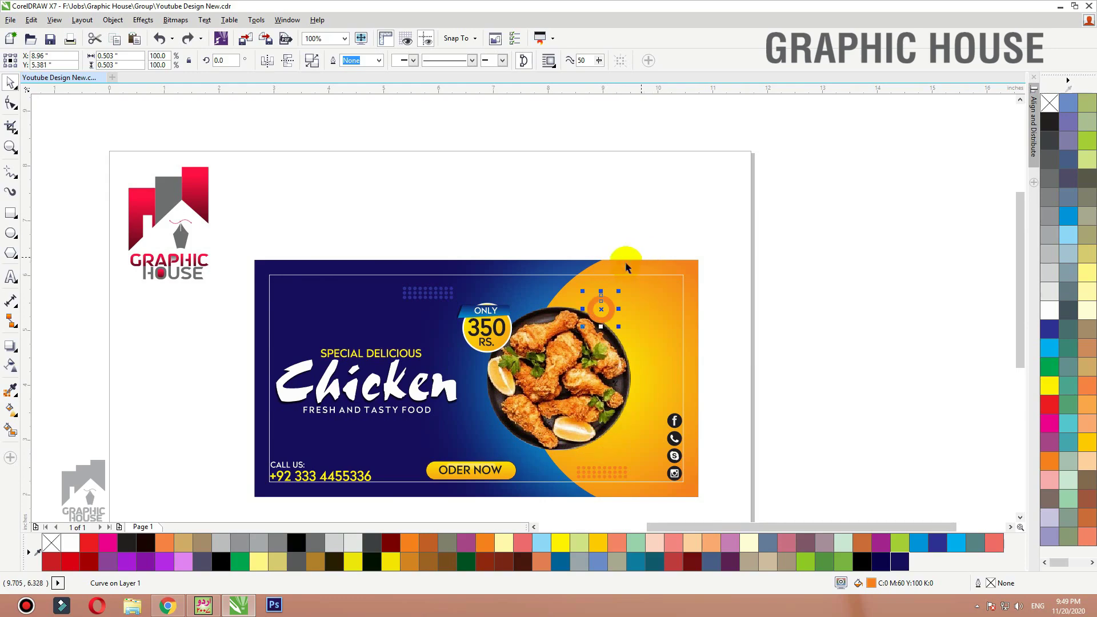
Step: Place a copy of the ring about 0.98 in wide between the dish and the social icons, fill it yellow and send it behind the dish
{"action": "left_click_drag", "start_coordinate": [614, 305], "coordinate": [674, 367]}
{"action": "left_click_drag", "start_coordinate": [653, 408], "coordinate": [639, 442]}
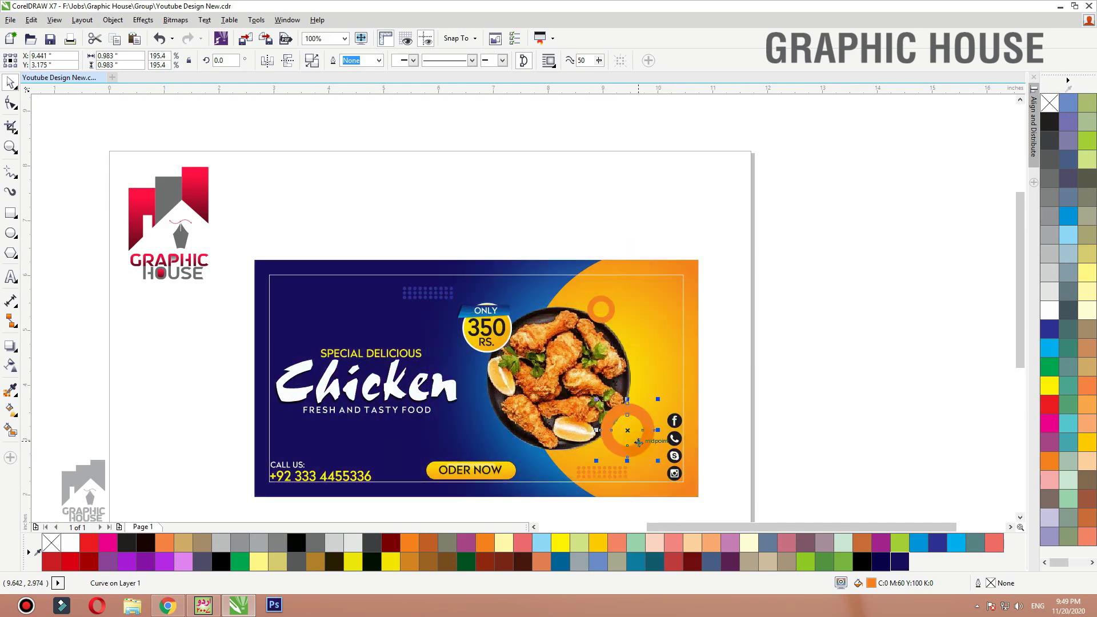
{"action": "left_click", "coordinate": [1050, 385]}
{"action": "left_click", "coordinate": [595, 373]}
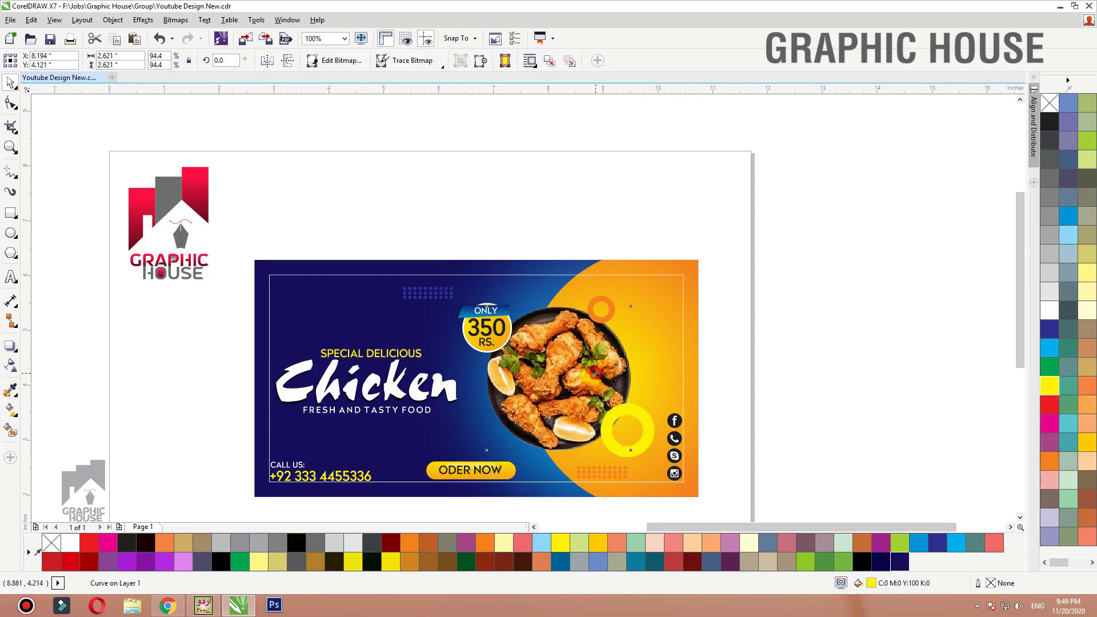
{"action": "left_click", "coordinate": [646, 449]}
{"action": "key", "text": "ctrl+Page_Down"}
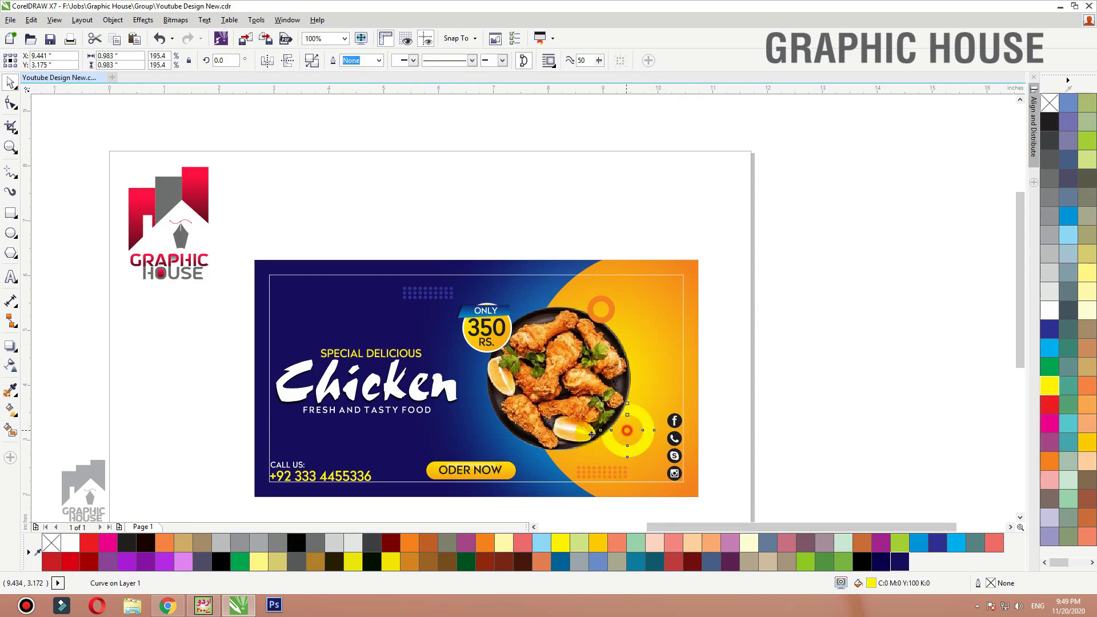
Step: Place a smaller copy of the yellow ring, about 0.57 in wide, above the price badge and fill it dark blue
{"action": "left_click_drag", "start_coordinate": [592, 435], "coordinate": [526, 309]}
{"action": "right_click", "coordinate": [519, 274]}
{"action": "left_click", "coordinate": [489, 251]}
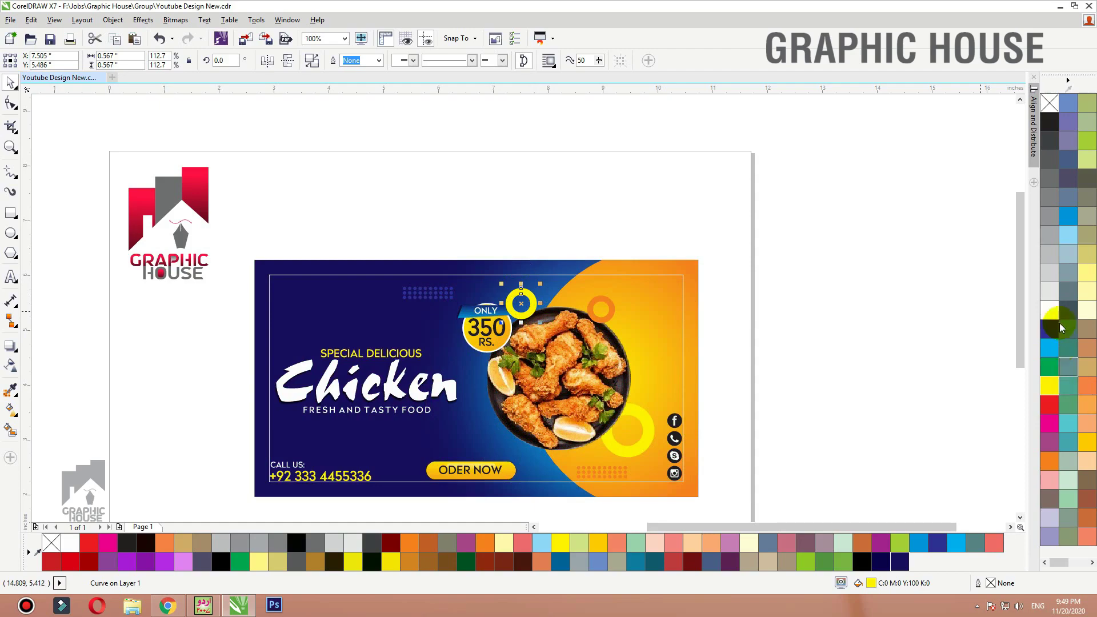
{"action": "left_click", "coordinate": [1061, 220]}
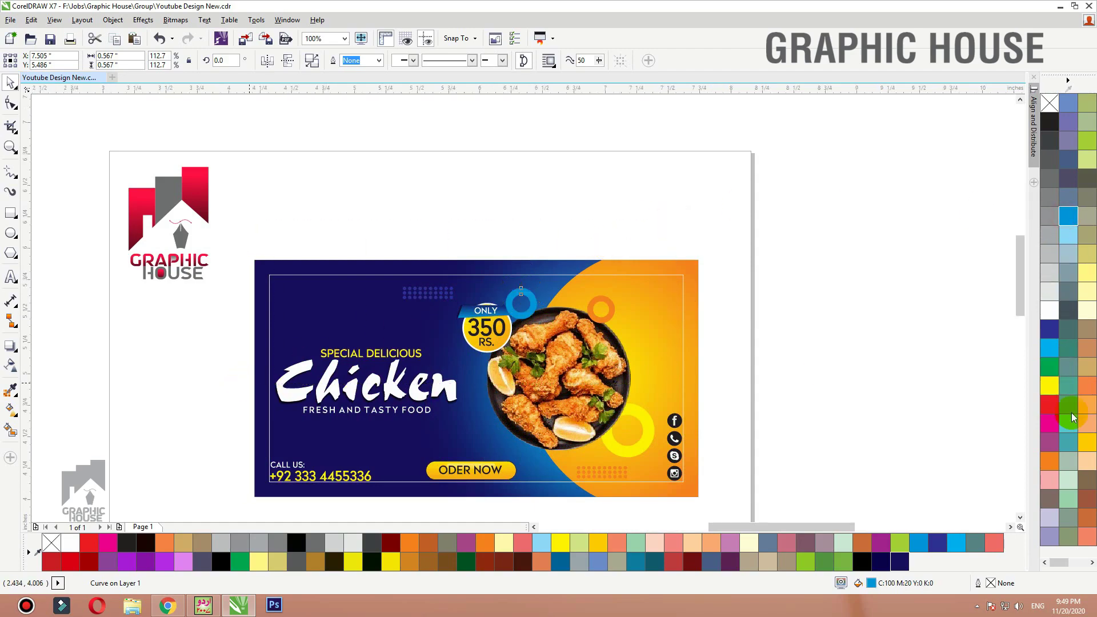
{"action": "scroll", "coordinate": [406, 296], "scroll_direction": "up", "scroll_amount": 4}
{"action": "left_click", "coordinate": [1049, 329]}
Step: Shift the dark blue ring slightly higher above the price badge and place a copy over the banner's left edge beside the headline
{"action": "left_click_drag", "start_coordinate": [668, 333], "coordinate": [714, 272]}
{"action": "right_click", "coordinate": [715, 273]}
{"action": "left_click", "coordinate": [651, 257]}
{"action": "key", "text": "ctrl+z"}
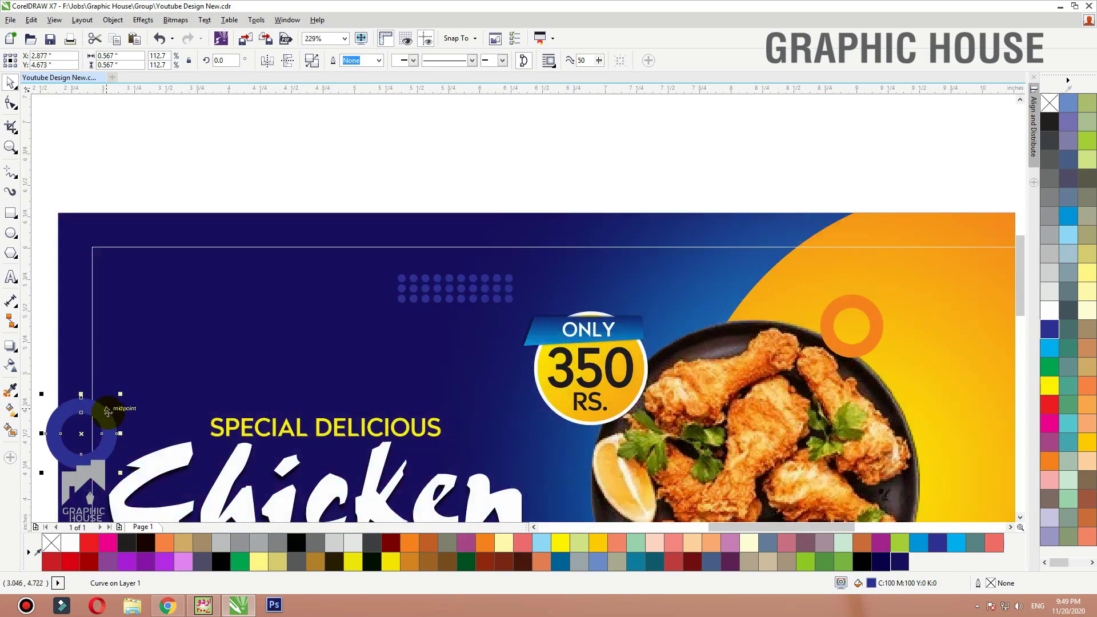
{"action": "left_click_drag", "start_coordinate": [108, 420], "coordinate": [683, 284]}
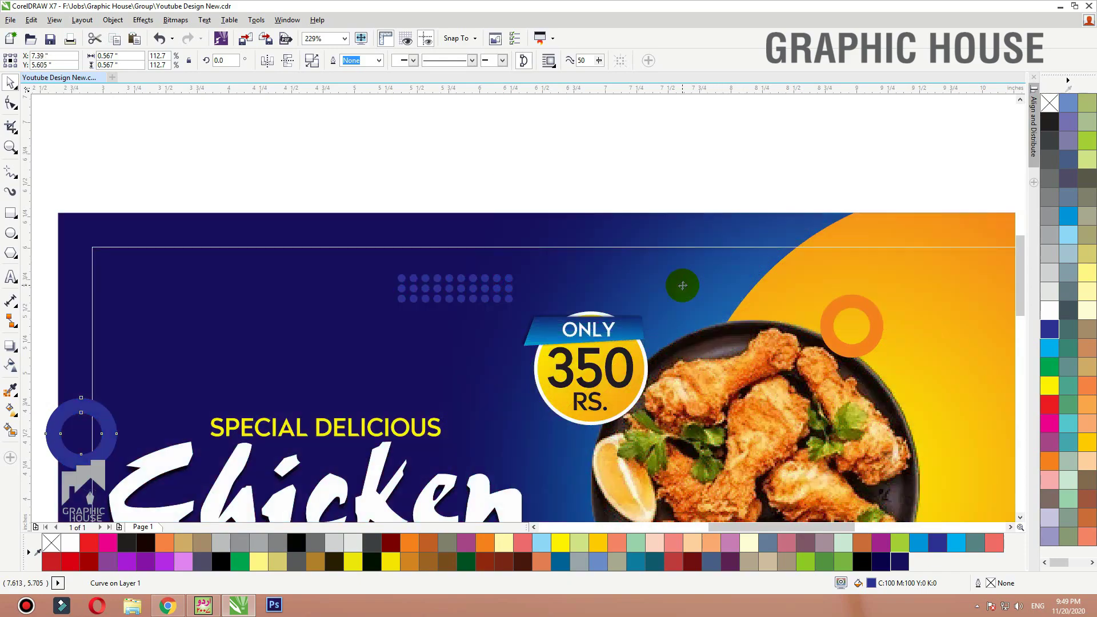
{"action": "left_click", "coordinate": [681, 237]}
{"action": "key", "text": "shift+F2"}
{"action": "double_click", "coordinate": [154, 276]}
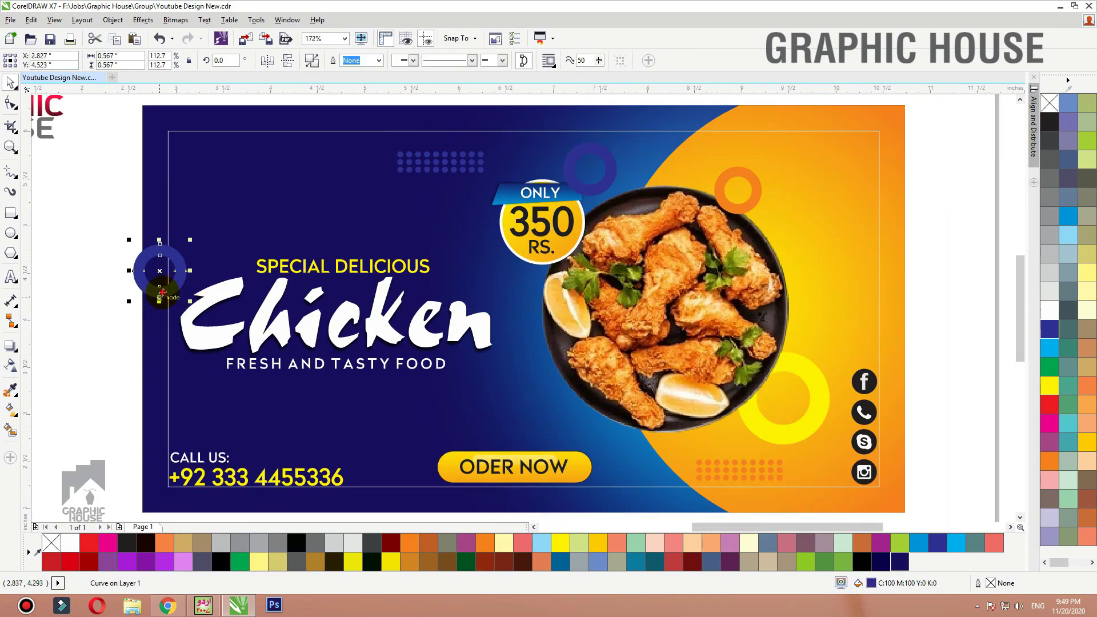
Step: Place a copy of the dark blue dot pattern over the banner's left edge above the contact line
{"action": "left_click", "coordinate": [458, 170]}
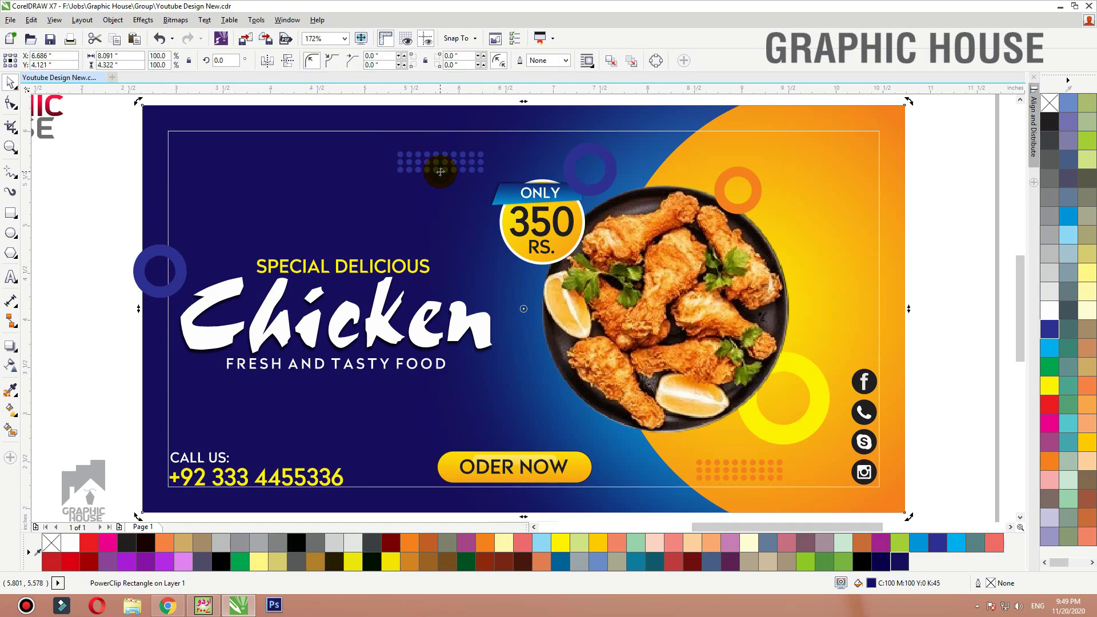
{"action": "left_click", "coordinate": [440, 171], "text": "ctrl"}
{"action": "left_click_drag", "start_coordinate": [440, 162], "coordinate": [160, 433]}
Step: PowerClip the left-edge ring and dot pattern inside the banner background and remove the thin white margin frame
{"action": "left_click", "coordinate": [160, 298]}
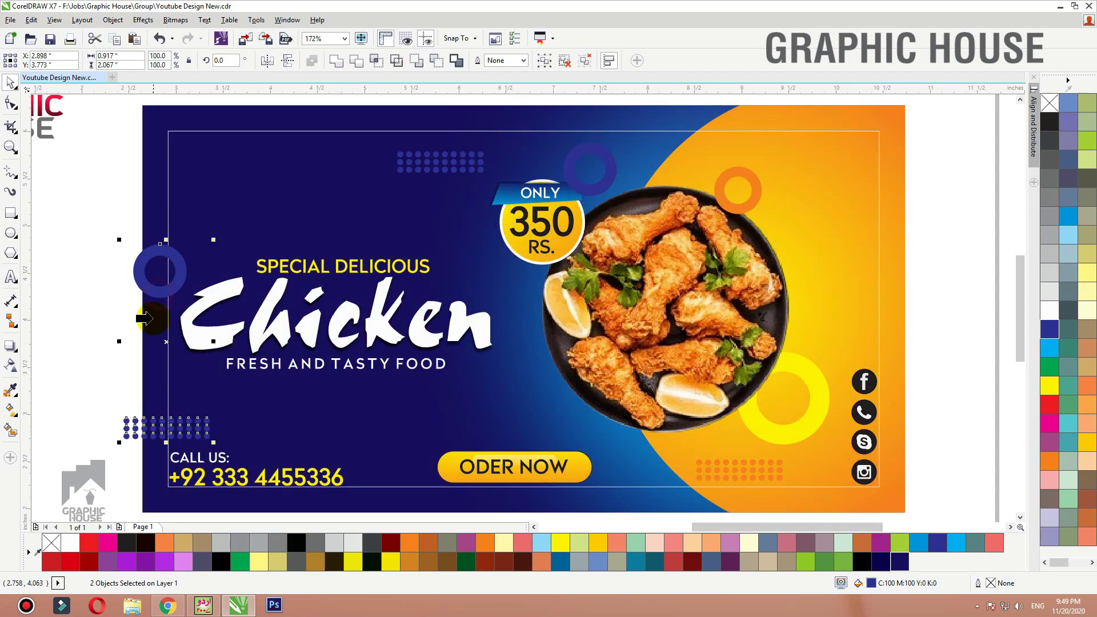
{"action": "left_click", "coordinate": [458, 131]}
{"action": "key", "text": "Escape"}
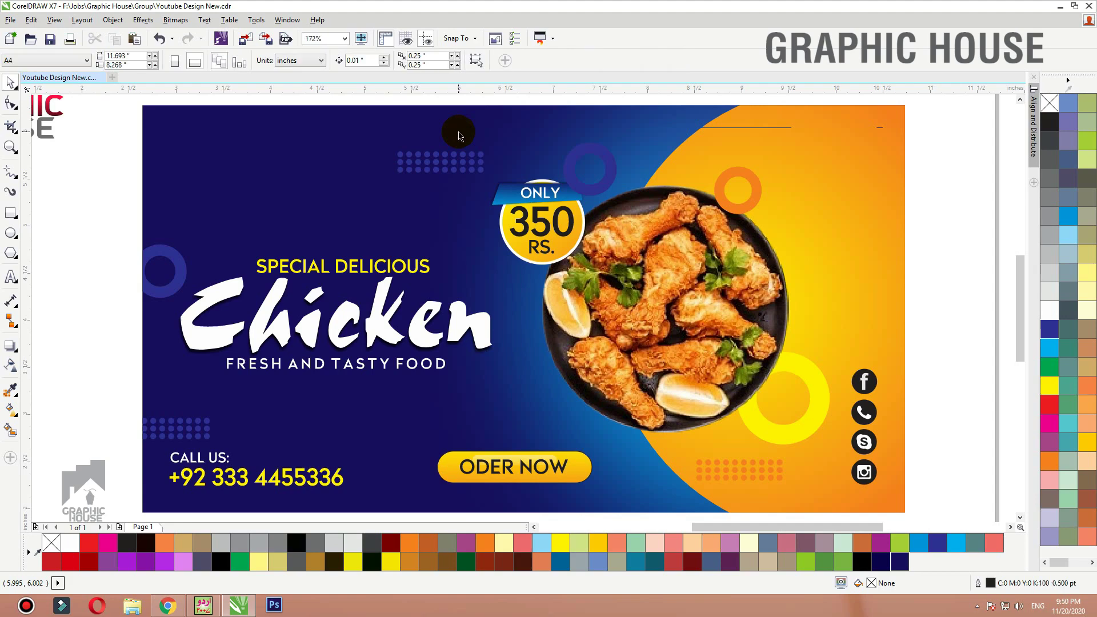
Step: Nudge the whole Chicken headline block, including the lines above and below it, slightly right and down
{"action": "scroll", "coordinate": [643, 204], "scroll_direction": "down", "scroll_amount": 2}
{"action": "left_click_drag", "start_coordinate": [820, 137], "coordinate": [362, 402]}
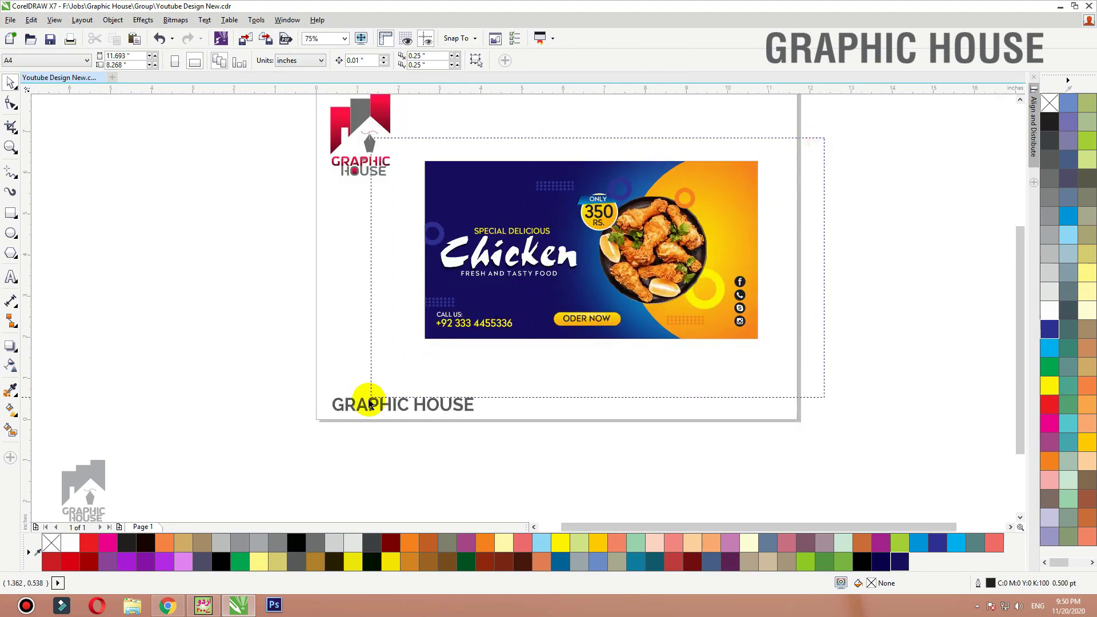
{"action": "key", "text": "shift+F2"}
{"action": "left_click_drag", "start_coordinate": [94, 243], "coordinate": [520, 394]}
{"action": "key", "text": "Right"}
{"action": "key", "text": "Right"}
{"action": "key", "text": "Right"}
{"action": "key", "text": "Right"}
{"action": "key", "text": "Down"}
{"action": "key", "text": "Down"}
{"action": "key", "text": "Down"}
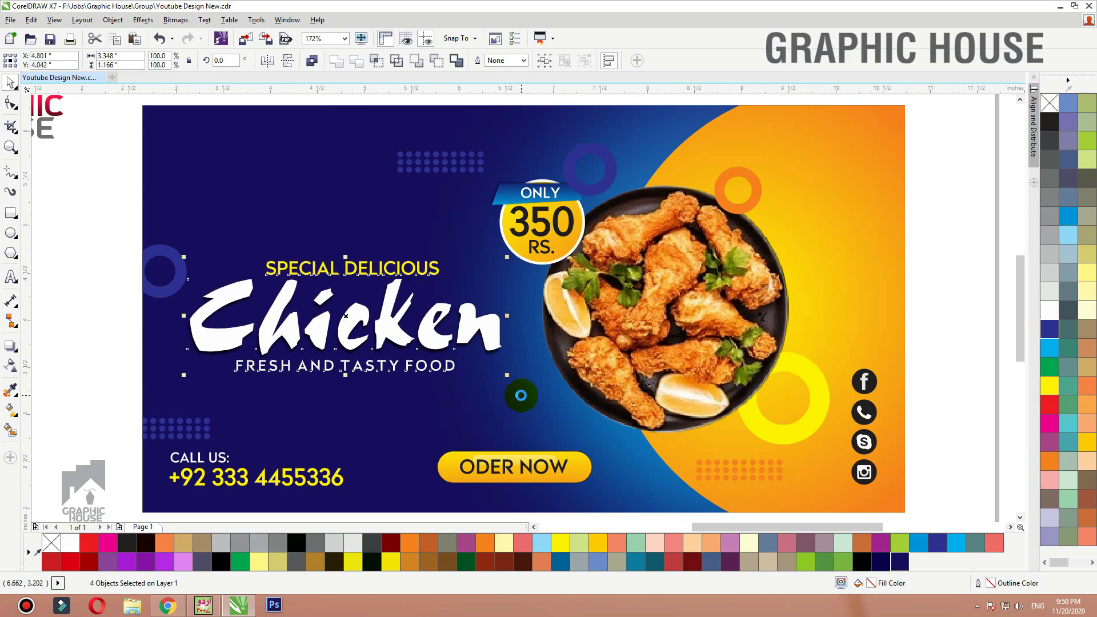
{"action": "left_click", "coordinate": [102, 391]}
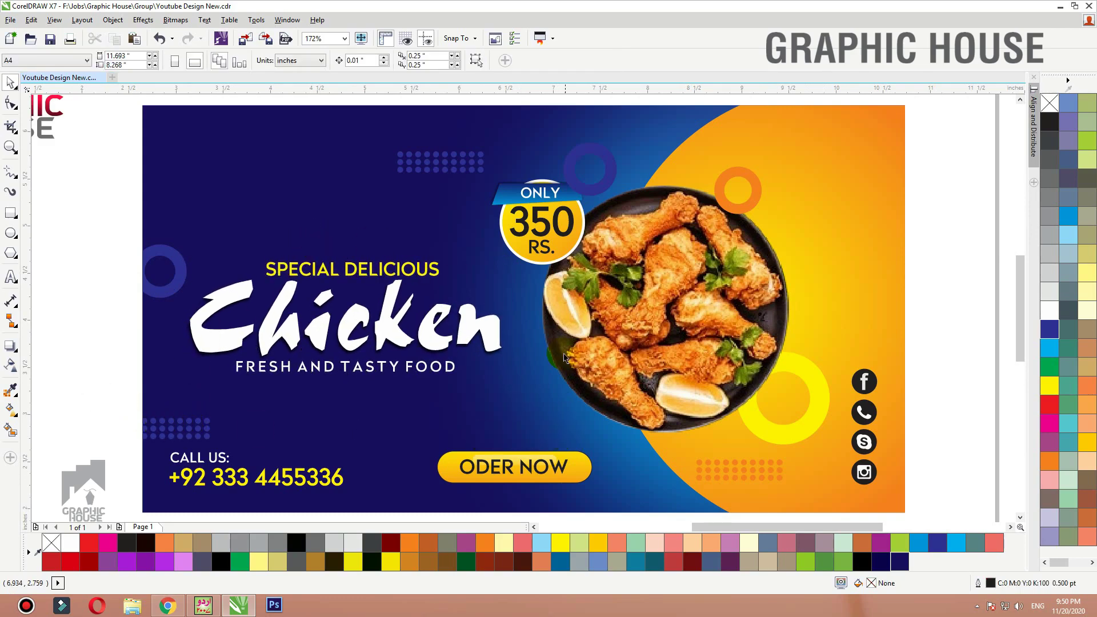
Step: Center the order button and its text horizontally on the banner background
{"action": "scroll", "coordinate": [567, 315], "scroll_direction": "down", "scroll_amount": 3}
{"action": "left_click_drag", "start_coordinate": [626, 464], "coordinate": [499, 388]}
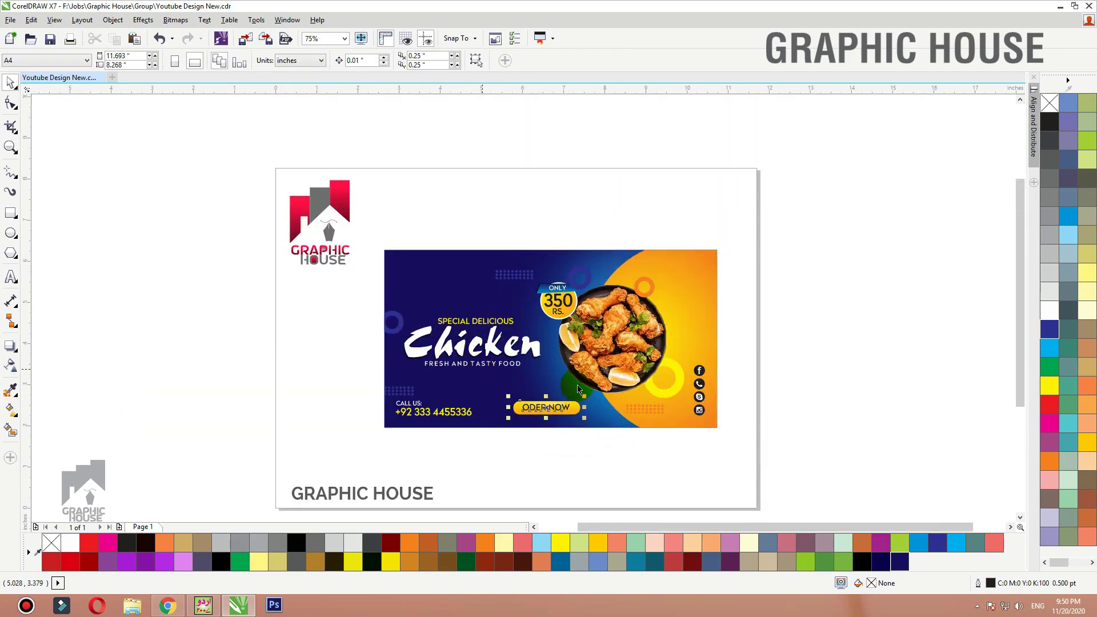
{"action": "left_click", "coordinate": [649, 427], "text": "shift"}
{"action": "key", "text": "c"}
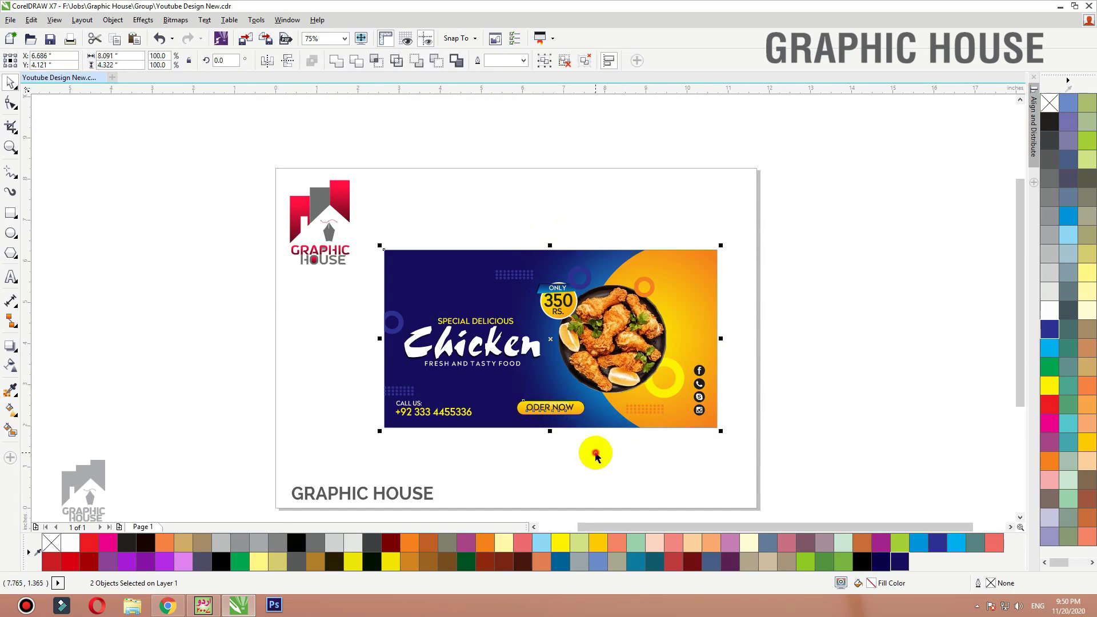
{"action": "left_click", "coordinate": [622, 439]}
{"action": "scroll", "coordinate": [640, 438], "scroll_direction": "up", "scroll_amount": 1}
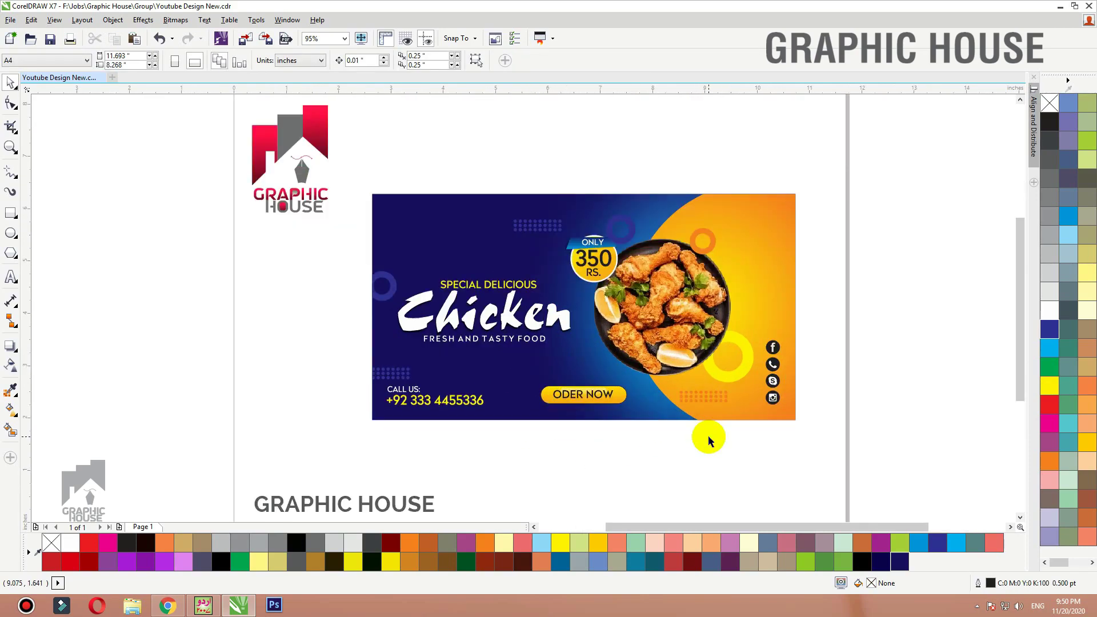
Step: Move the complete banner slightly up on the page and place a duplicate of it outside the page, to the right
{"action": "left_click", "coordinate": [760, 193]}
{"action": "scroll", "coordinate": [742, 172], "scroll_direction": "down", "scroll_amount": 2}
{"action": "left_click_drag", "start_coordinate": [742, 169], "coordinate": [456, 356]}
{"action": "left_click_drag", "start_coordinate": [566, 291], "coordinate": [835, 268]}
{"action": "right_click", "coordinate": [835, 268]}
{"action": "left_click", "coordinate": [694, 183]}
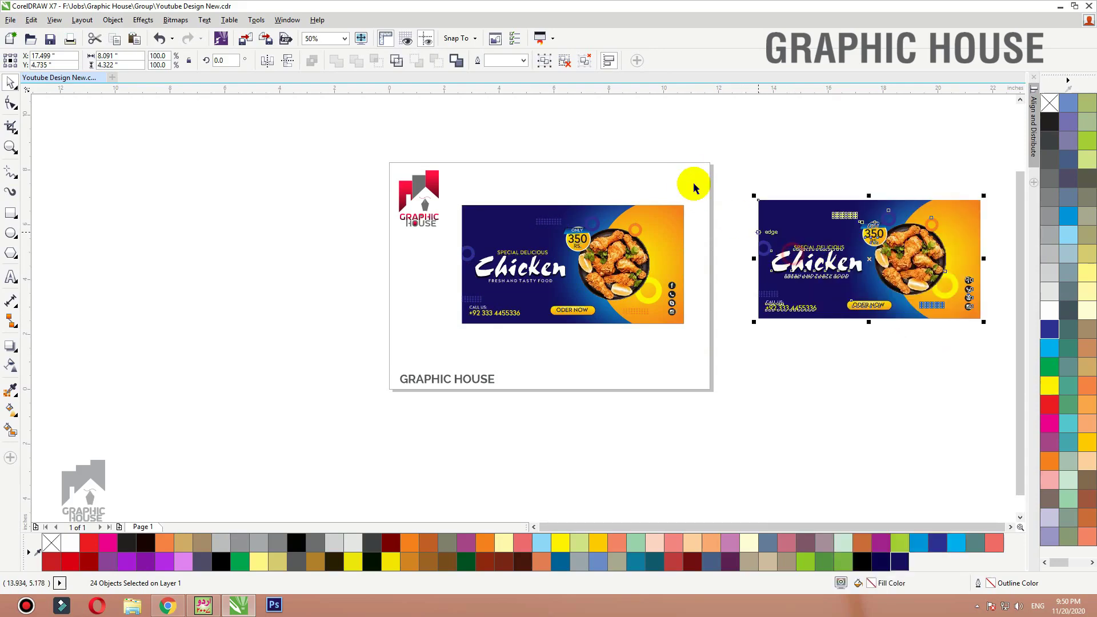
{"action": "left_click", "coordinate": [691, 177]}
Step: Fill the on-page banner's background with dark red C0 M100 Y100 K50 and add that colour to the palette
{"action": "left_click", "coordinate": [502, 209]}
{"action": "key", "text": "shift+F2"}
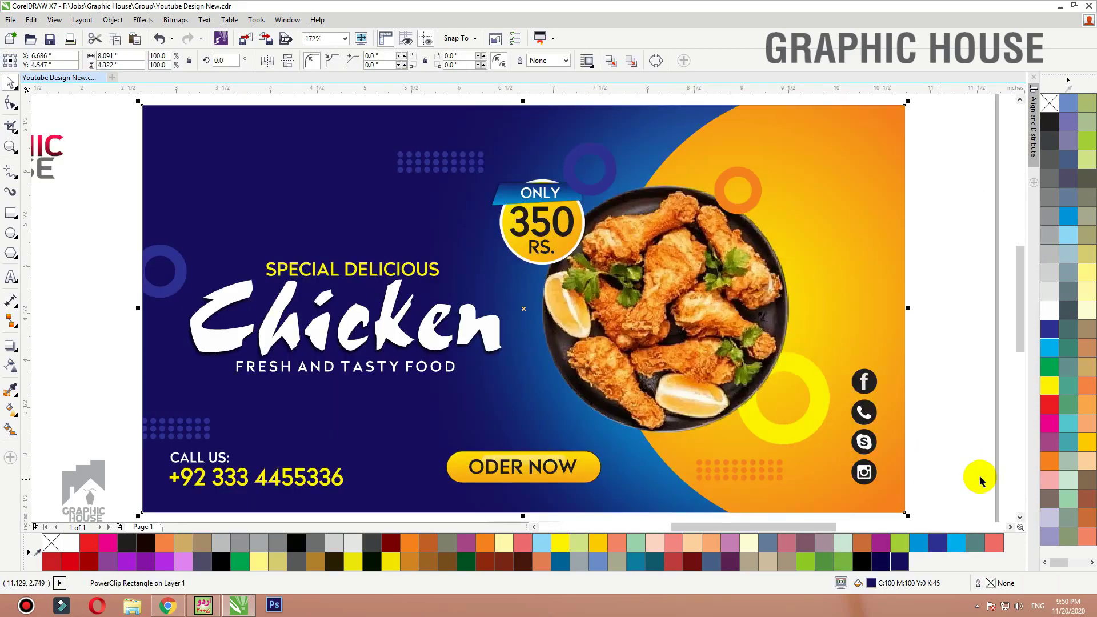
{"action": "left_click", "coordinate": [1050, 405]}
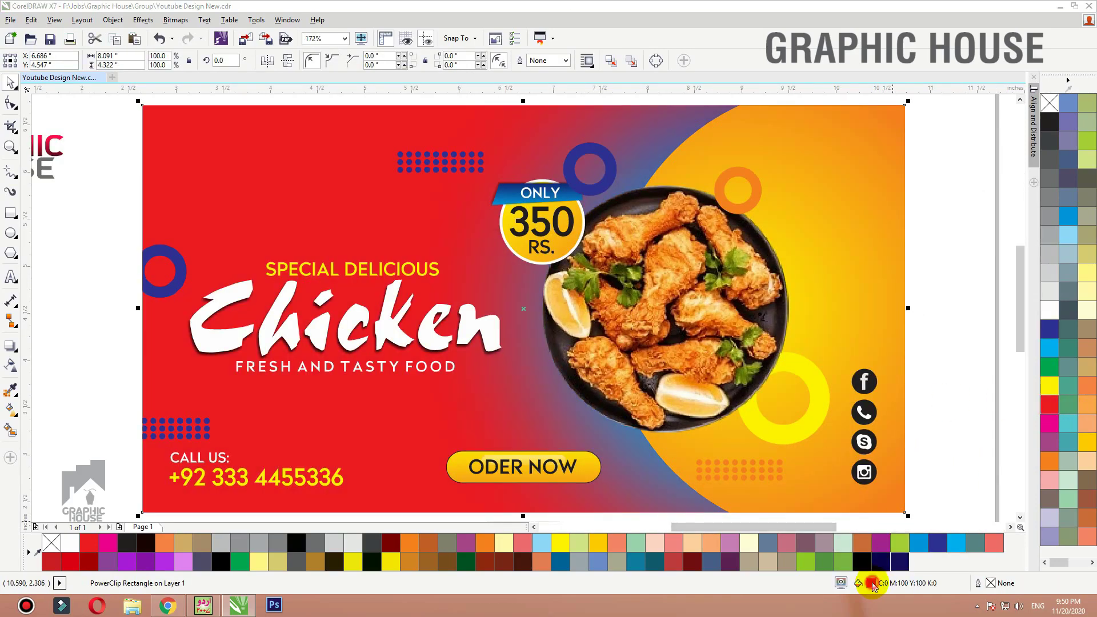
{"action": "double_click", "coordinate": [870, 582]}
{"action": "left_click_drag", "start_coordinate": [894, 131], "coordinate": [910, 132]}
{"action": "type", "text": "5"}
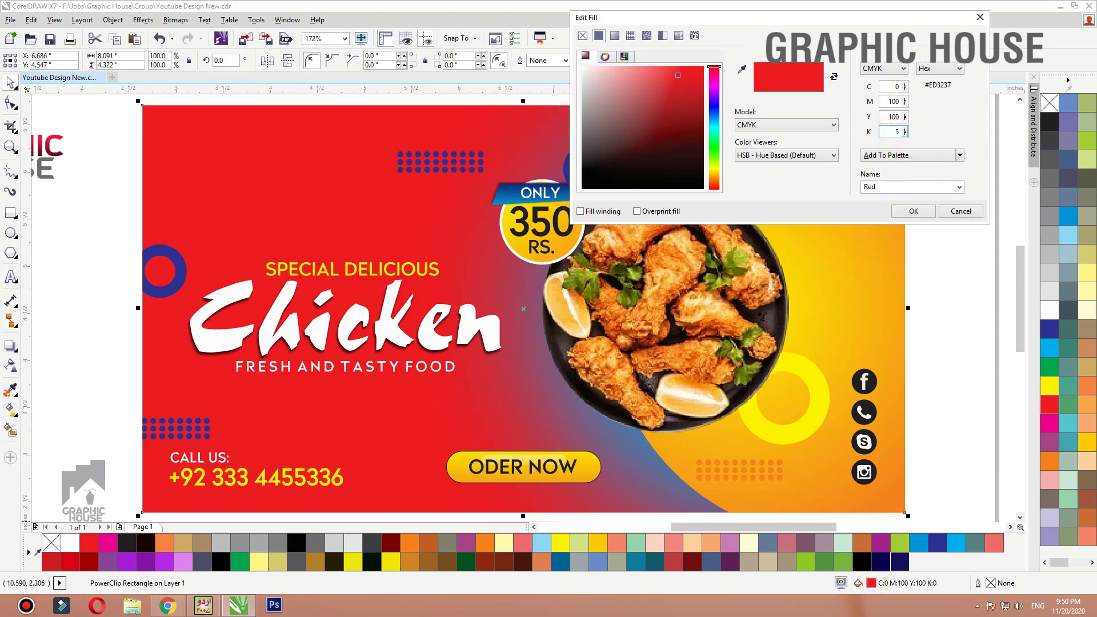
{"action": "type", "text": "0"}
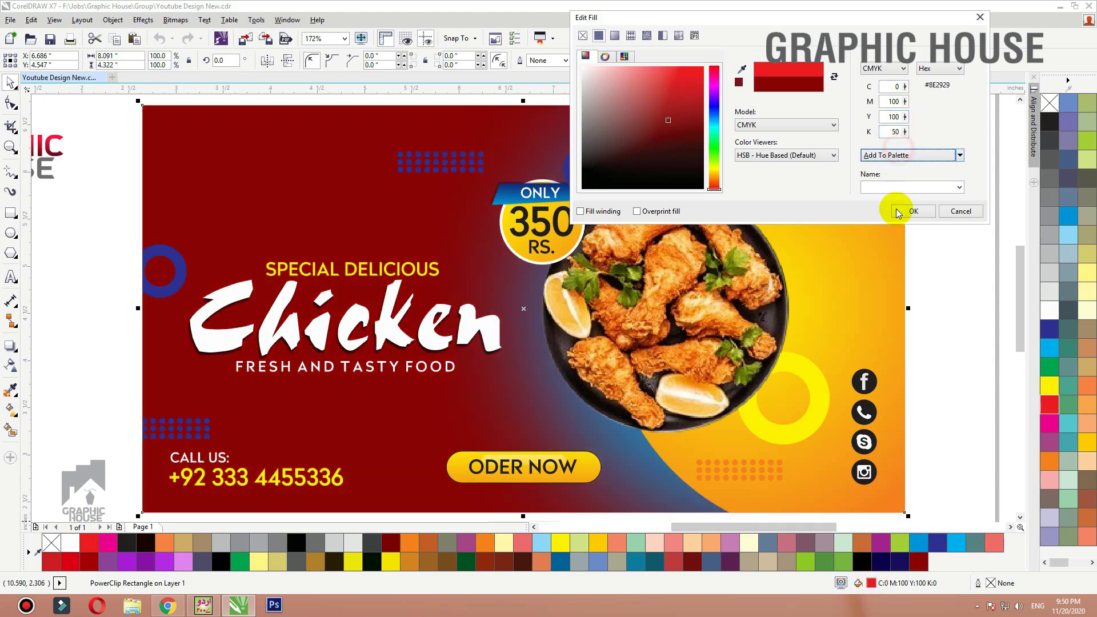
{"action": "left_click", "coordinate": [897, 212]}
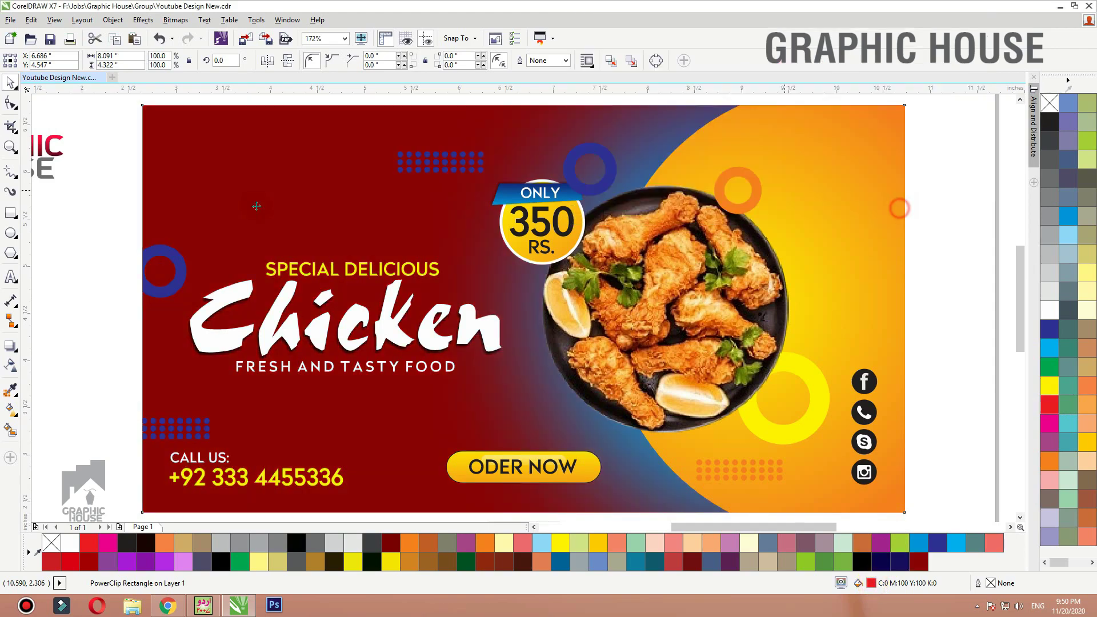
Step: Fill the dot pattern and the ring near the price badge with red C0 M100 Y100 K0
{"action": "left_click", "coordinate": [459, 160]}
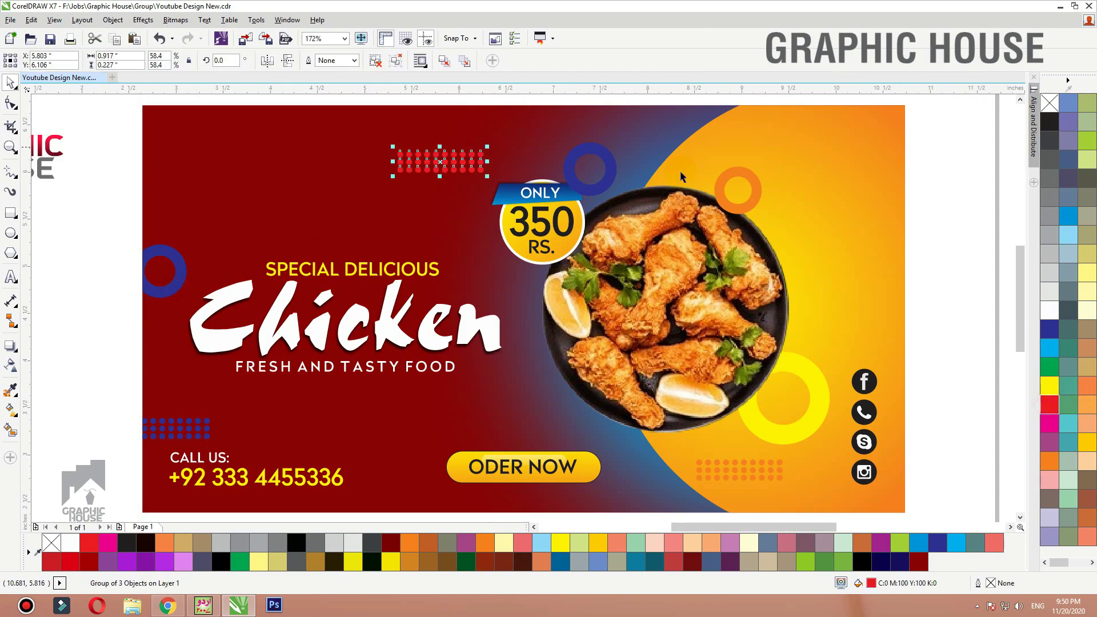
{"action": "left_click", "coordinate": [603, 180]}
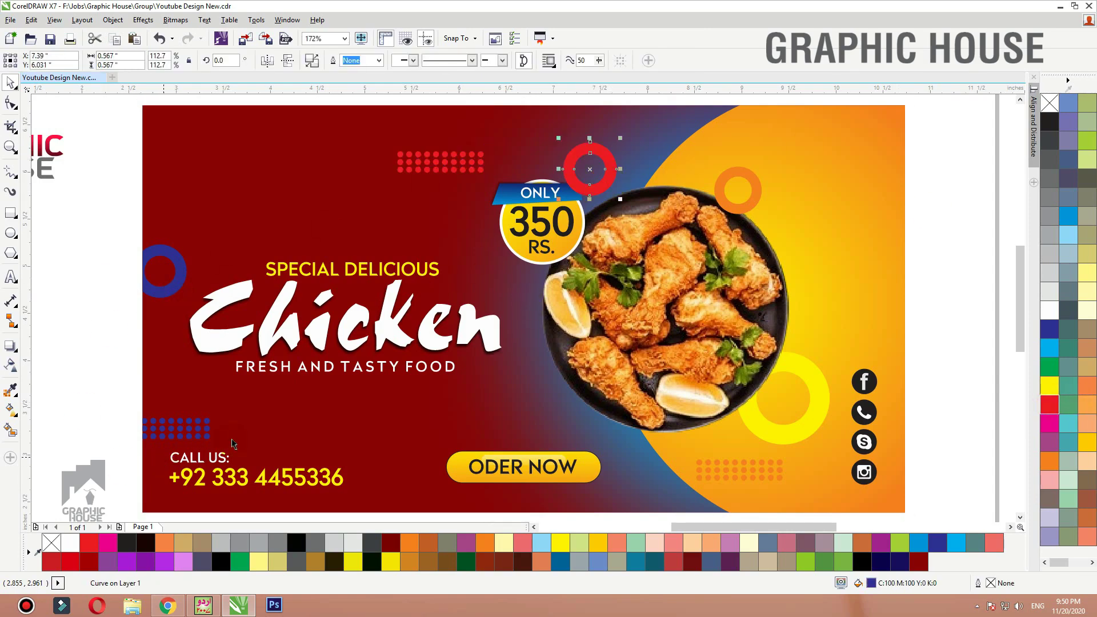
Step: Fill the ring and dot pattern clipped at the banner's left edge with red C0 M100 Y100 K0
{"action": "double_click", "coordinate": [155, 289]}
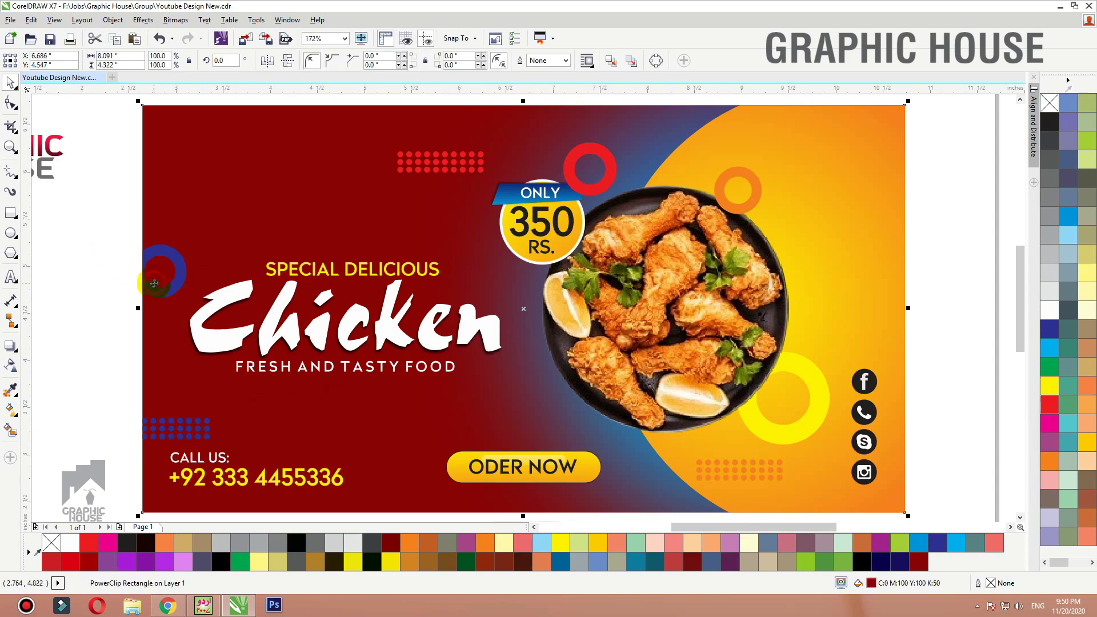
{"action": "left_click", "coordinate": [156, 289]}
{"action": "left_click", "coordinate": [169, 427], "text": "shift"}
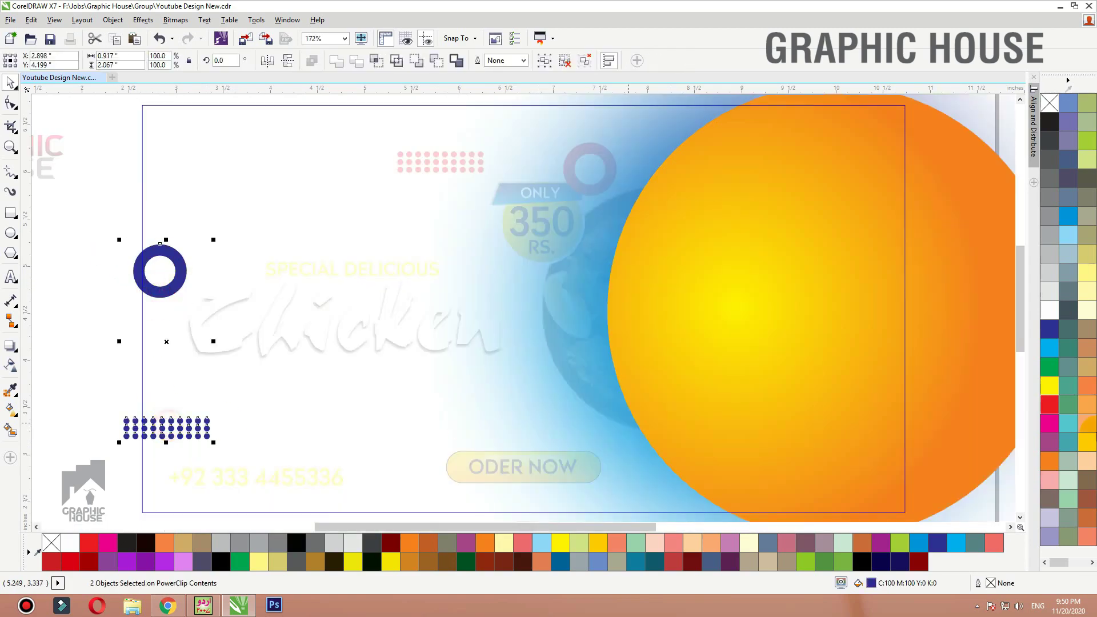
{"action": "left_click", "coordinate": [1050, 403]}
Step: Delete the blue glow behind the large orange circle inside the banner's PowerClip
{"action": "scroll", "coordinate": [619, 245], "scroll_direction": "down", "scroll_amount": 4}
{"action": "left_click", "coordinate": [540, 214]}
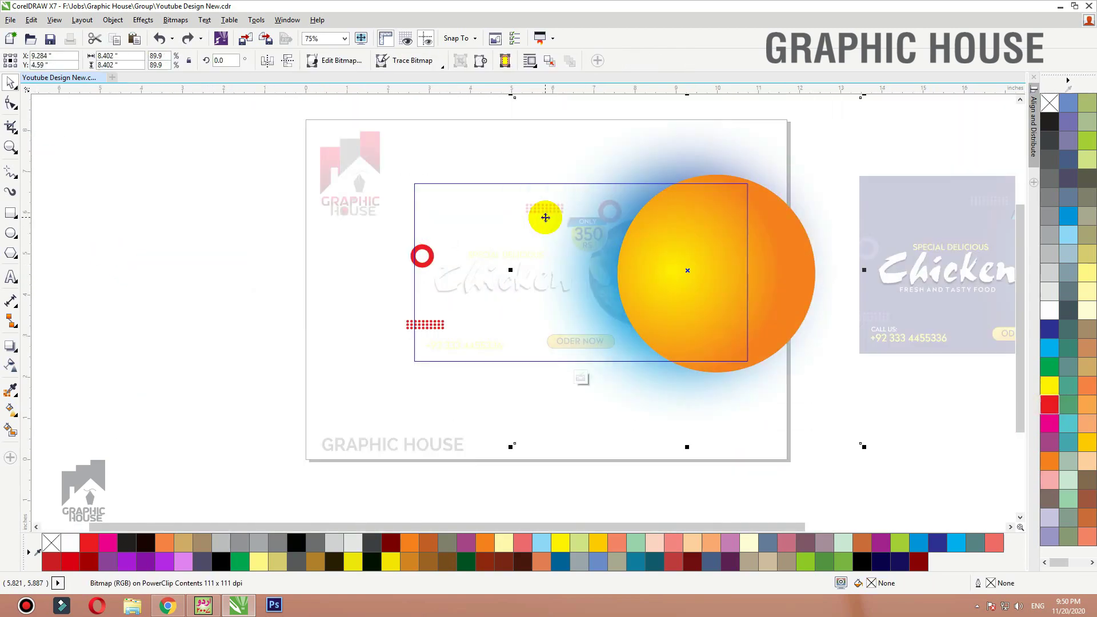
{"action": "key", "text": "Delete"}
Step: Duplicate the large orange circle slightly to its left and fill the copy with red C0 M100 Y100 K0
{"action": "left_click_drag", "start_coordinate": [709, 253], "coordinate": [696, 255]}
{"action": "right_click", "coordinate": [696, 255]}
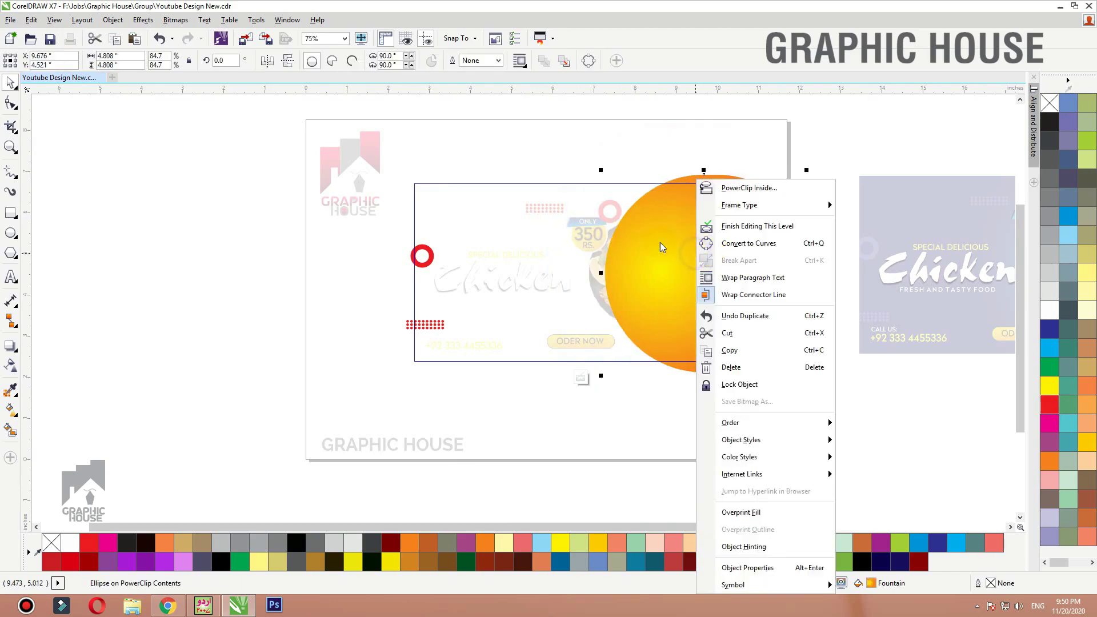
{"action": "left_click", "coordinate": [649, 242]}
{"action": "left_click", "coordinate": [1044, 408]}
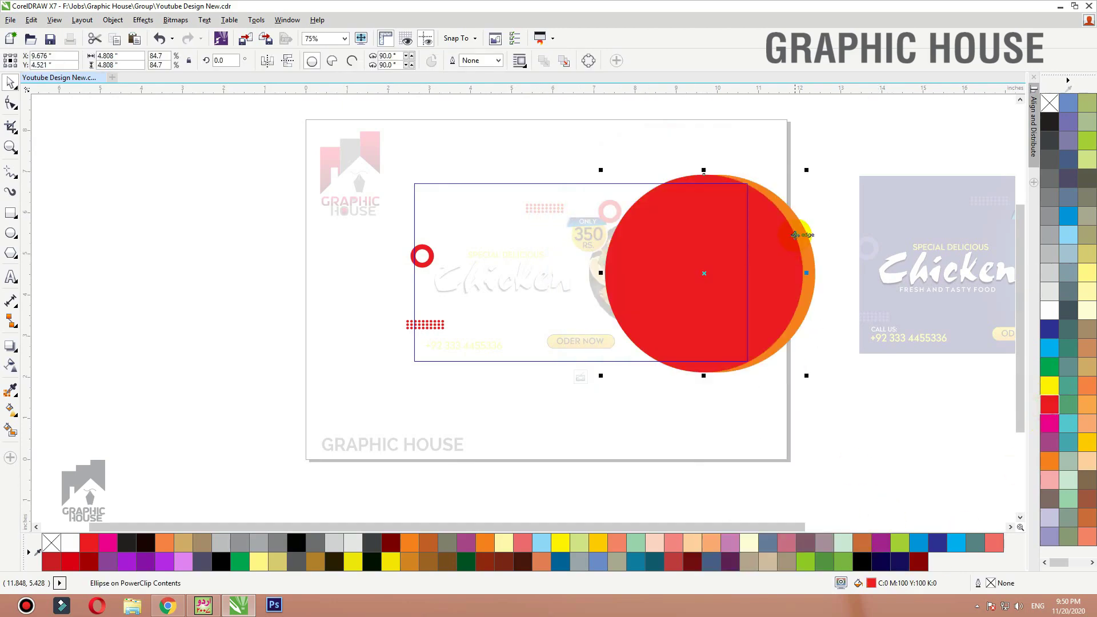
Step: Convert the red circle to a bitmap and apply a Gaussian Blur to make a soft glow behind the orange circle
{"action": "key", "text": "alt+b"}
{"action": "key", "text": "c"}
{"action": "key", "text": "Return"}
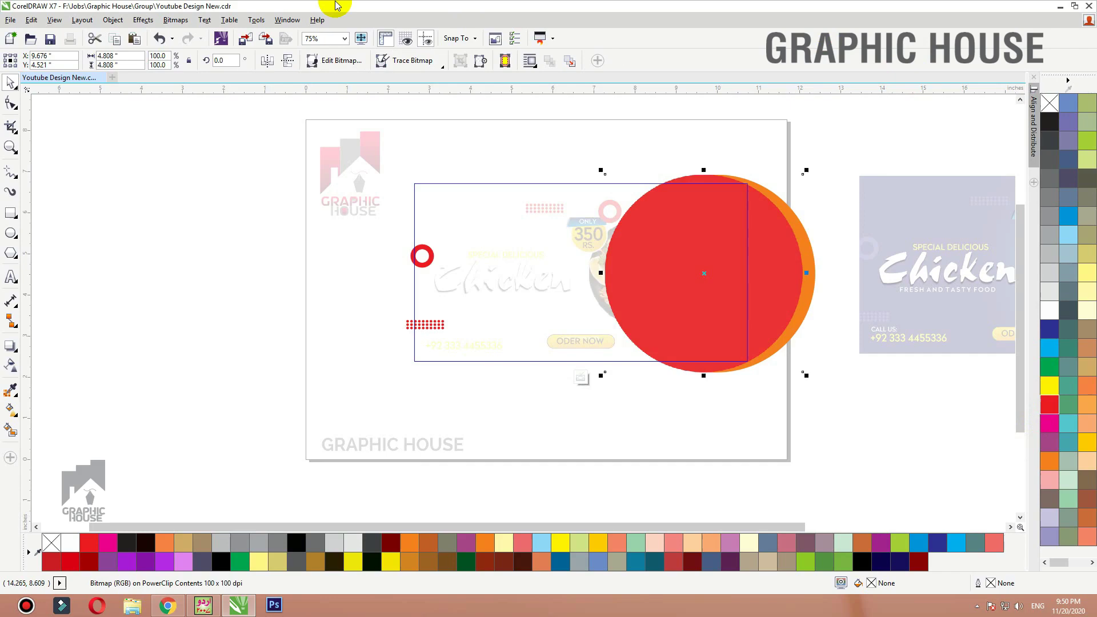
{"action": "left_click", "coordinate": [173, 20]}
{"action": "mouse_move", "coordinate": [250, 348]}
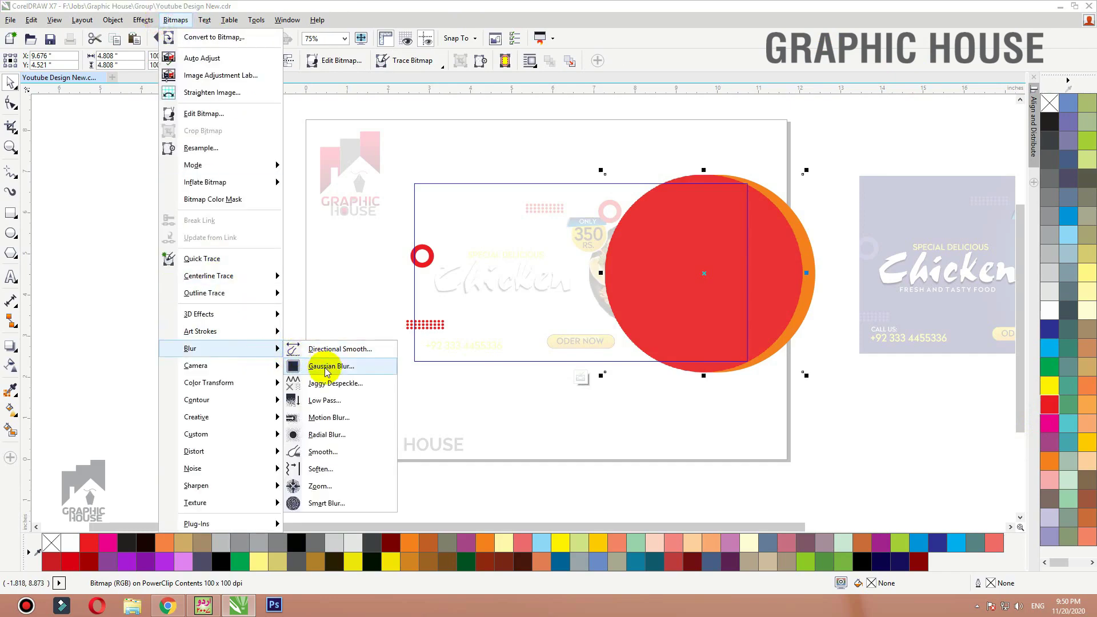
{"action": "left_click", "coordinate": [326, 382]}
{"action": "left_click", "coordinate": [575, 330]}
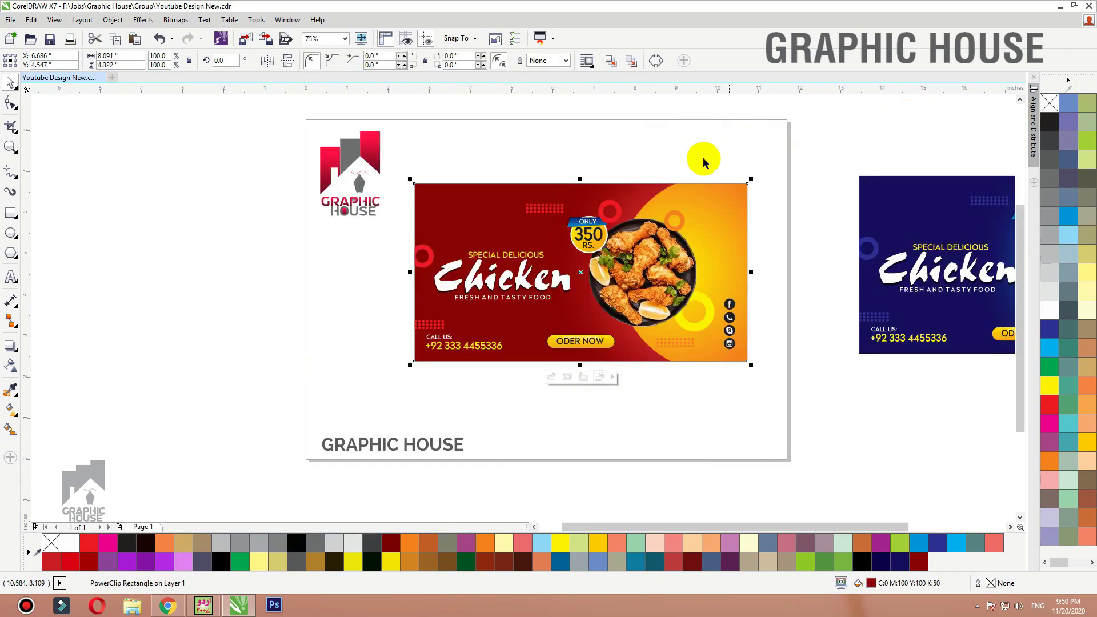
Step: Duplicate the red glow in place inside the PowerClip to intensify it, and finish editing the clip contents
{"action": "left_click", "coordinate": [650, 186], "text": "ctrl"}
{"action": "left_click_drag", "start_coordinate": [644, 188], "coordinate": [648, 188]}
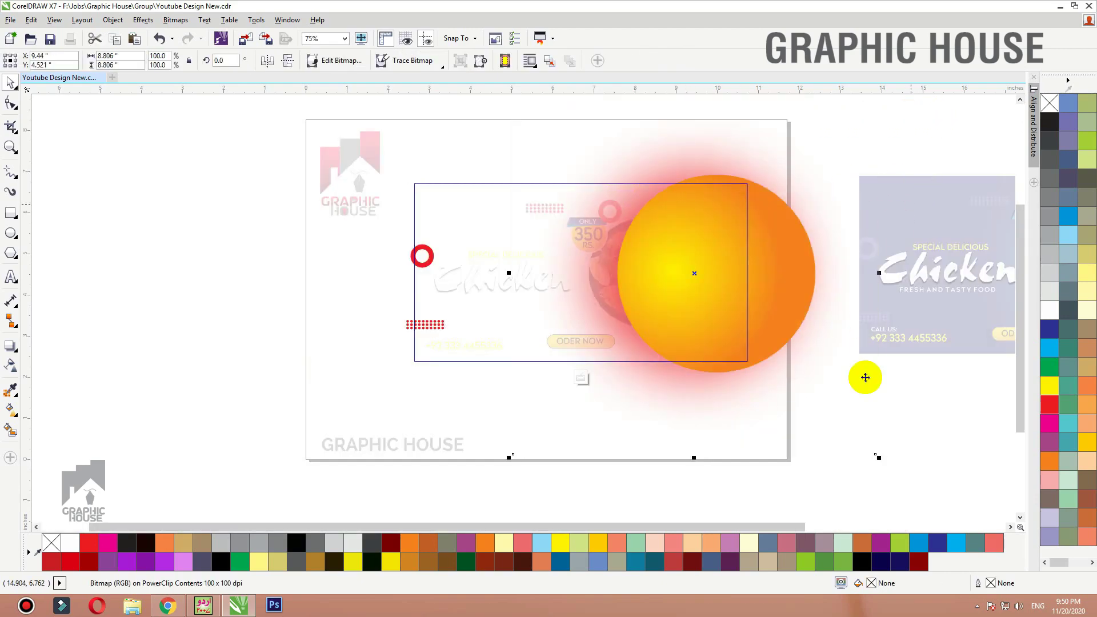
{"action": "key", "text": "KP_Add"}
{"action": "left_click", "coordinate": [307, 387], "text": "ctrl"}
{"action": "left_click", "coordinate": [306, 388]}
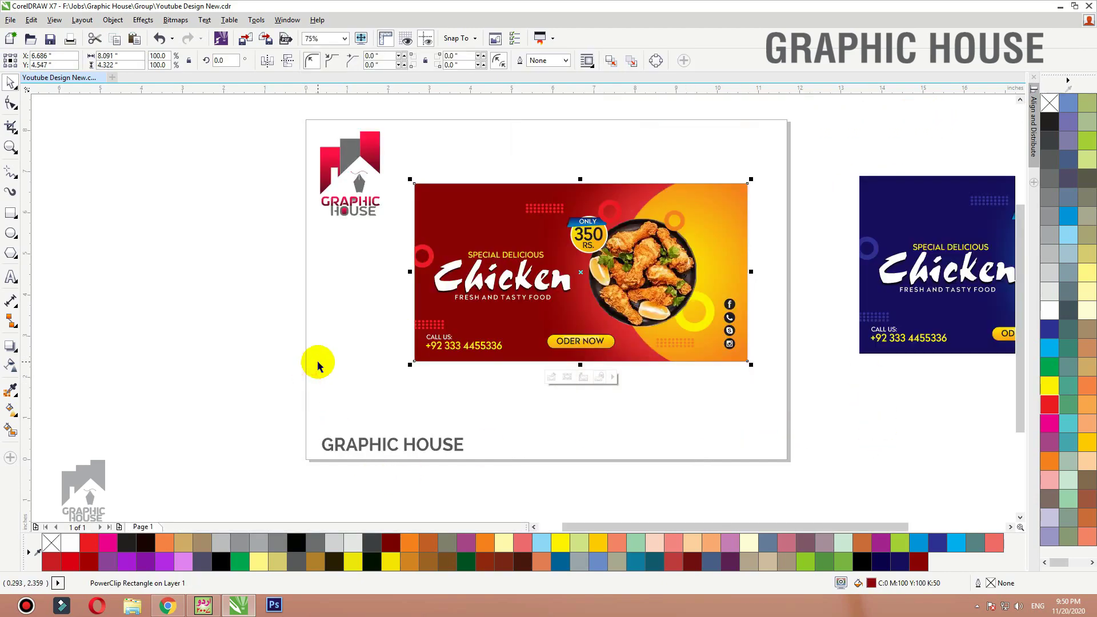
Step: Fill the ribbon behind ONLY on the price badge with red C0 M100 Y100 K0
{"action": "left_click_drag", "start_coordinate": [811, 147], "coordinate": [438, 400]}
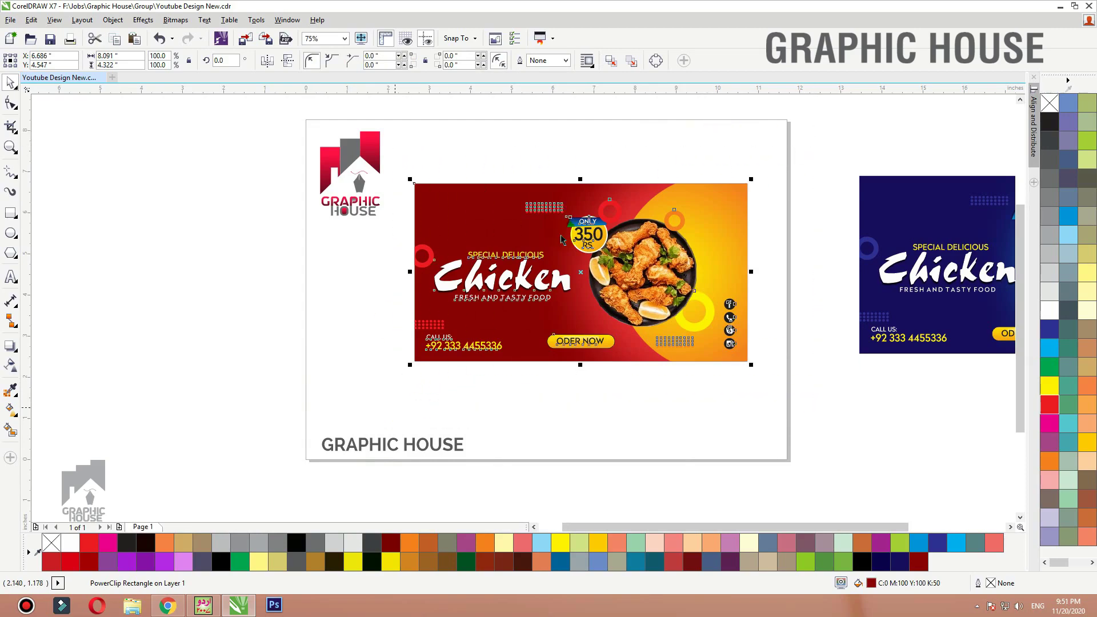
{"action": "key", "text": "shift+F2"}
{"action": "left_click", "coordinate": [605, 100]}
{"action": "left_click_drag", "start_coordinate": [513, 197], "coordinate": [478, 202]}
{"action": "key", "text": "ctrl+z"}
{"action": "left_click", "coordinate": [1050, 404]}
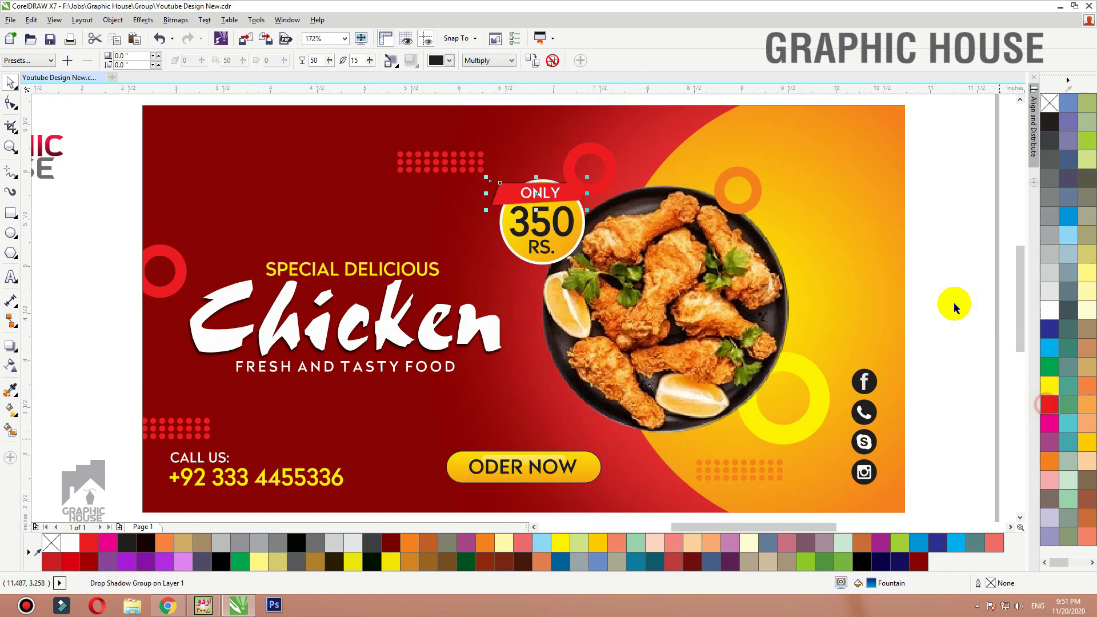
{"action": "left_click", "coordinate": [943, 260]}
{"action": "key", "text": "F3"}
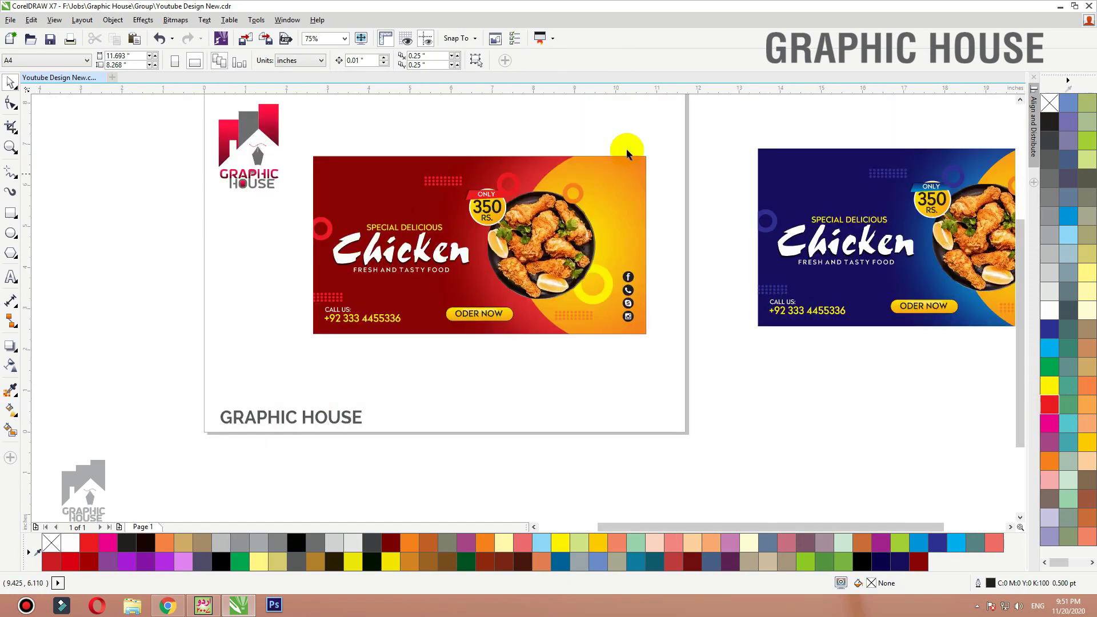
Step: Move the complete red banner off the page and place it directly below the blue banner
{"action": "left_click_drag", "start_coordinate": [687, 126], "coordinate": [284, 367]}
{"action": "left_click_drag", "start_coordinate": [405, 227], "coordinate": [852, 403]}
{"action": "left_click", "coordinate": [691, 390]}
{"action": "key", "text": "F4"}
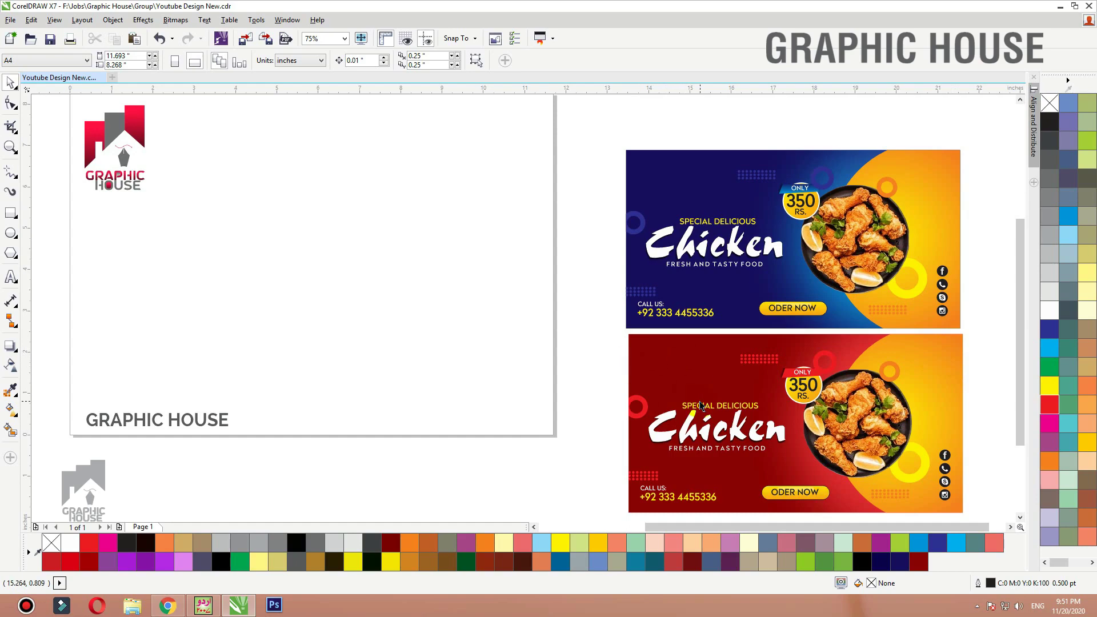
Step: Place a duplicate of the complete red banner straight below the original
{"action": "left_click_drag", "start_coordinate": [977, 329], "coordinate": [566, 563]}
{"action": "scroll", "coordinate": [702, 344], "scroll_direction": "down", "scroll_amount": 1}
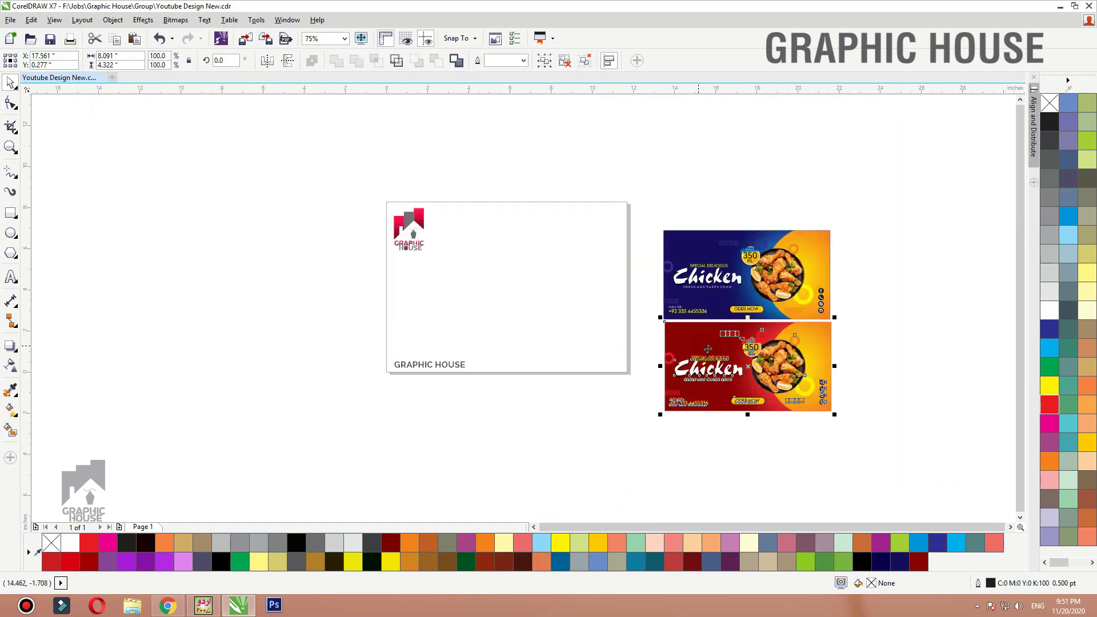
{"action": "left_click_drag", "start_coordinate": [707, 348], "coordinate": [707, 462]}
{"action": "right_click", "coordinate": [707, 462]}
{"action": "left_click", "coordinate": [944, 446]}
Step: Fill the background of the duplicated banner with black C0 M0 Y0 K100
{"action": "left_click", "coordinate": [717, 439]}
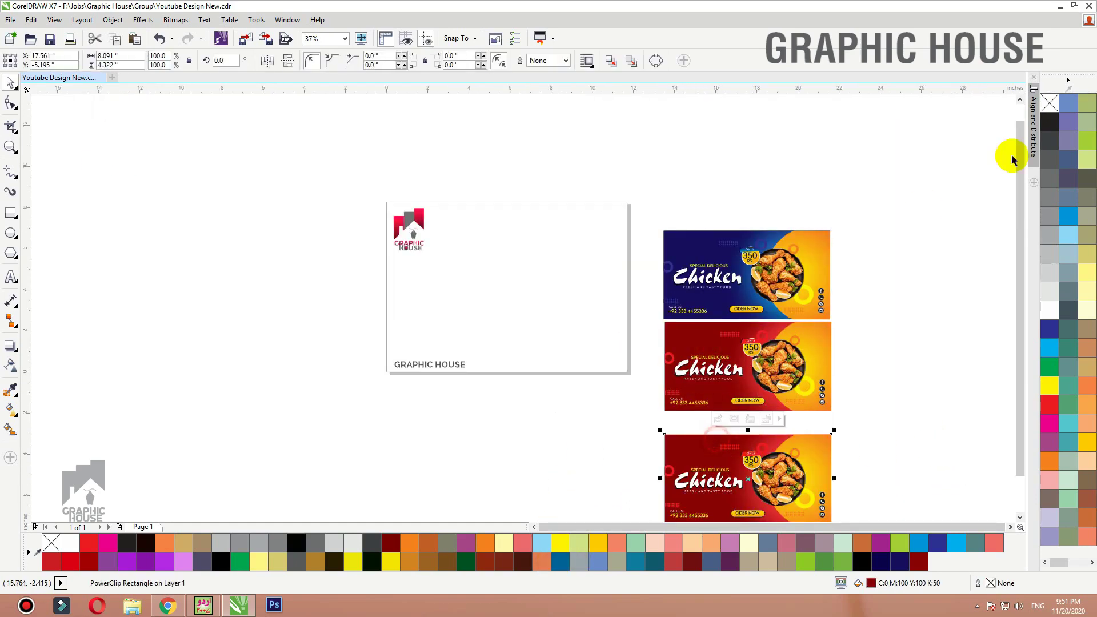
{"action": "key", "text": "shift+F2"}
{"action": "left_click", "coordinate": [1051, 116]}
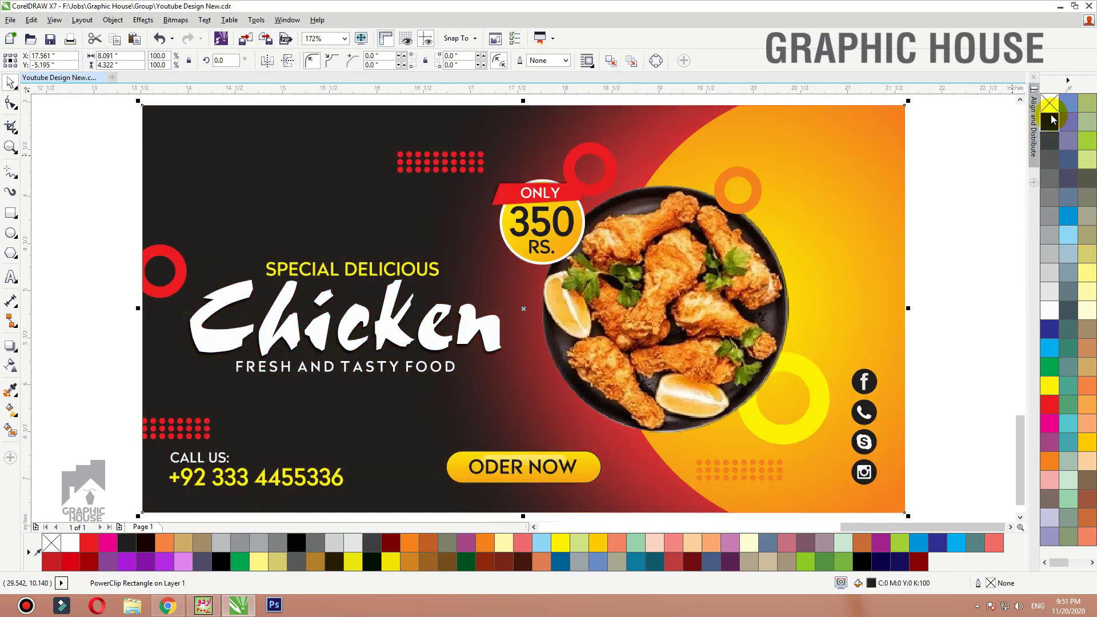
{"action": "left_click", "coordinate": [952, 178]}
Step: Delete both red glow bitmaps inside the black banner's PowerClip and finish editing its contents
{"action": "scroll", "coordinate": [952, 237], "scroll_direction": "down", "scroll_amount": 1}
{"action": "double_click", "coordinate": [815, 192]}
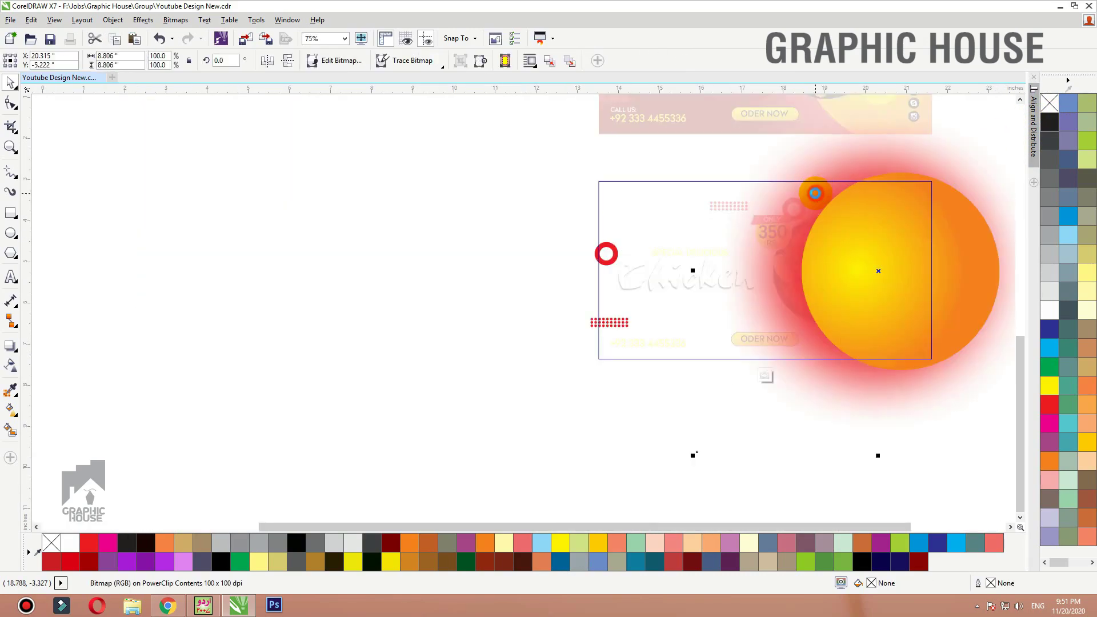
{"action": "key", "text": "Delete"}
{"action": "left_click", "coordinate": [786, 265]}
{"action": "key", "text": "Delete"}
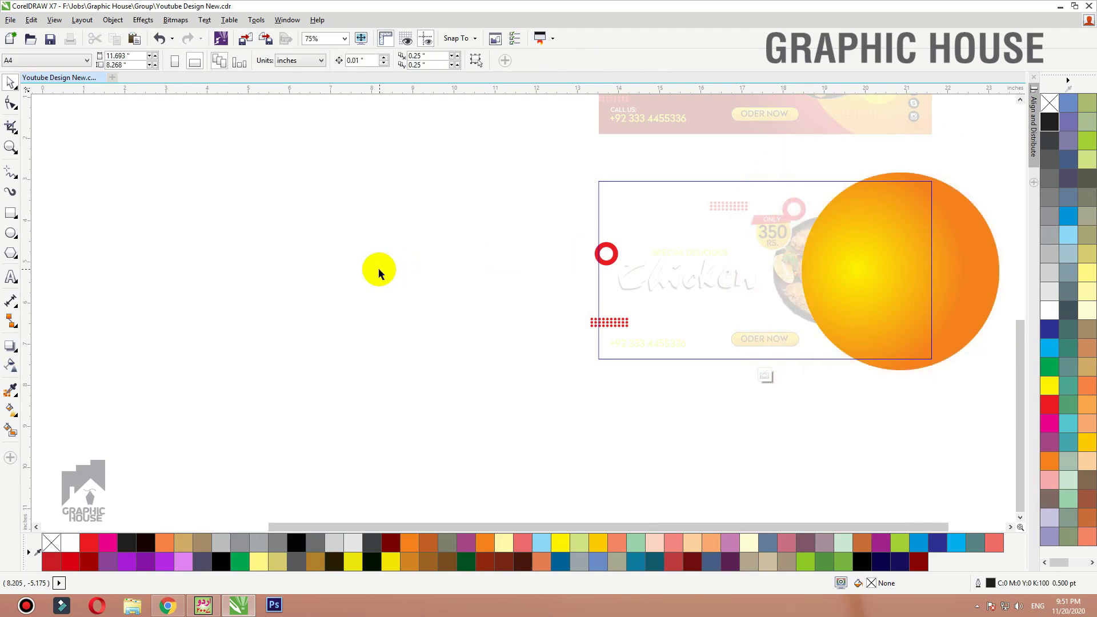
{"action": "left_click", "coordinate": [379, 269], "text": "ctrl"}
Step: Fill the ring and dot pattern clipped at the black banner's left edge with 70% black grey
{"action": "key", "text": "shift+F2"}
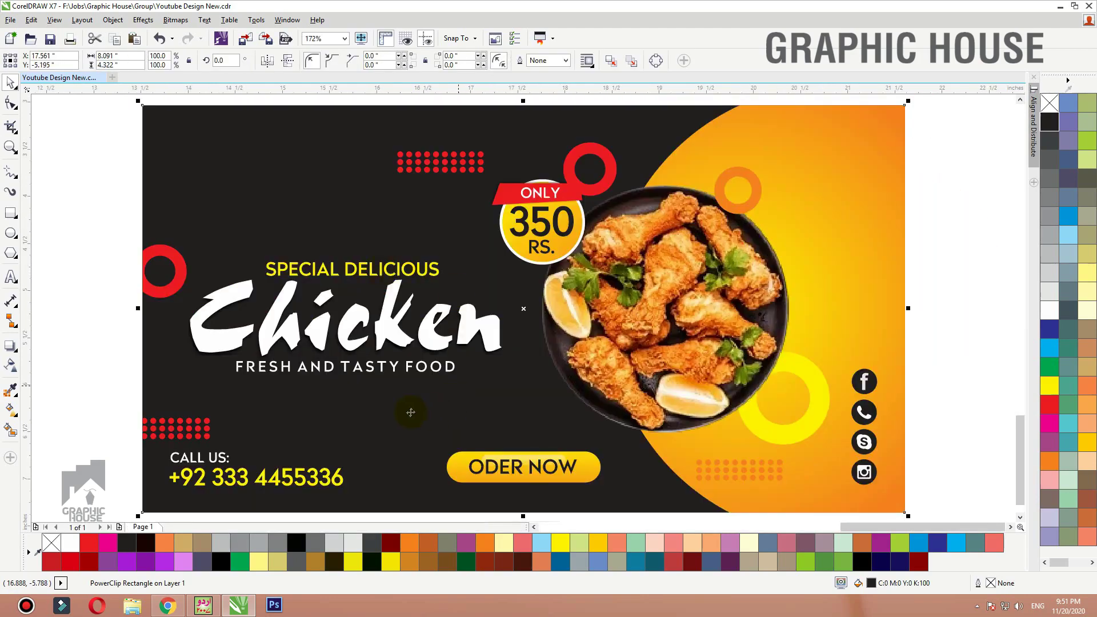
{"action": "left_click", "coordinate": [178, 281], "text": "ctrl"}
{"action": "left_click", "coordinate": [179, 288]}
{"action": "left_click", "coordinate": [188, 433], "text": "shift"}
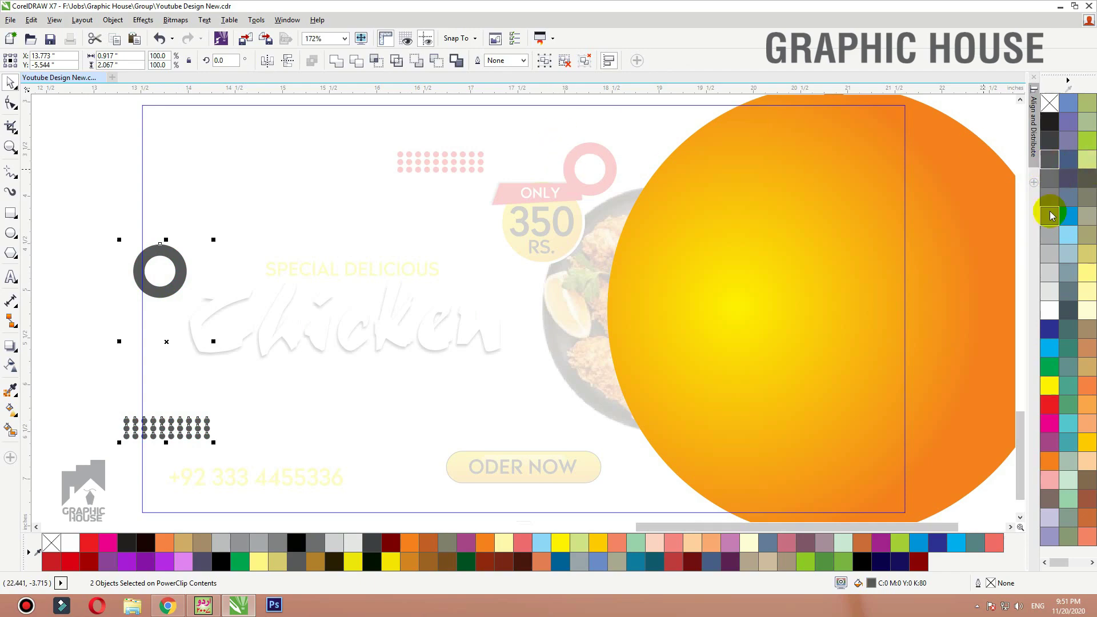
{"action": "left_click", "coordinate": [1050, 183]}
{"action": "key", "text": "F3"}
{"action": "left_click", "coordinate": [944, 224], "text": "ctrl"}
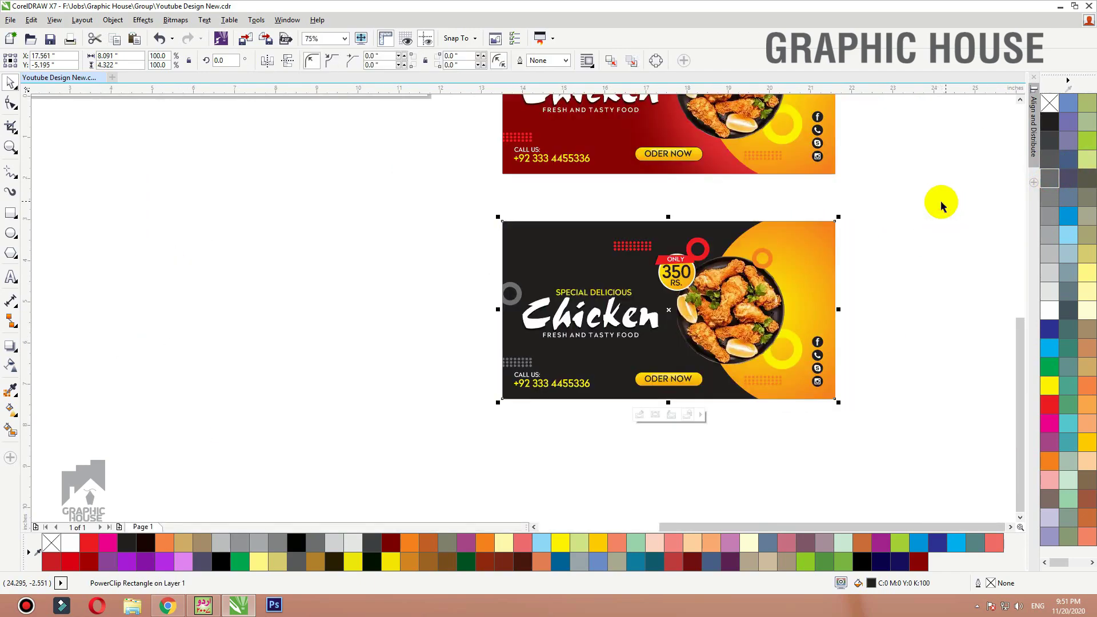
Step: Fill the black banner's upper dot pattern and the ring near the price badge with grey C0 M0 Y0 K70
{"action": "left_click_drag", "start_coordinate": [535, 264], "coordinate": [534, 265]}
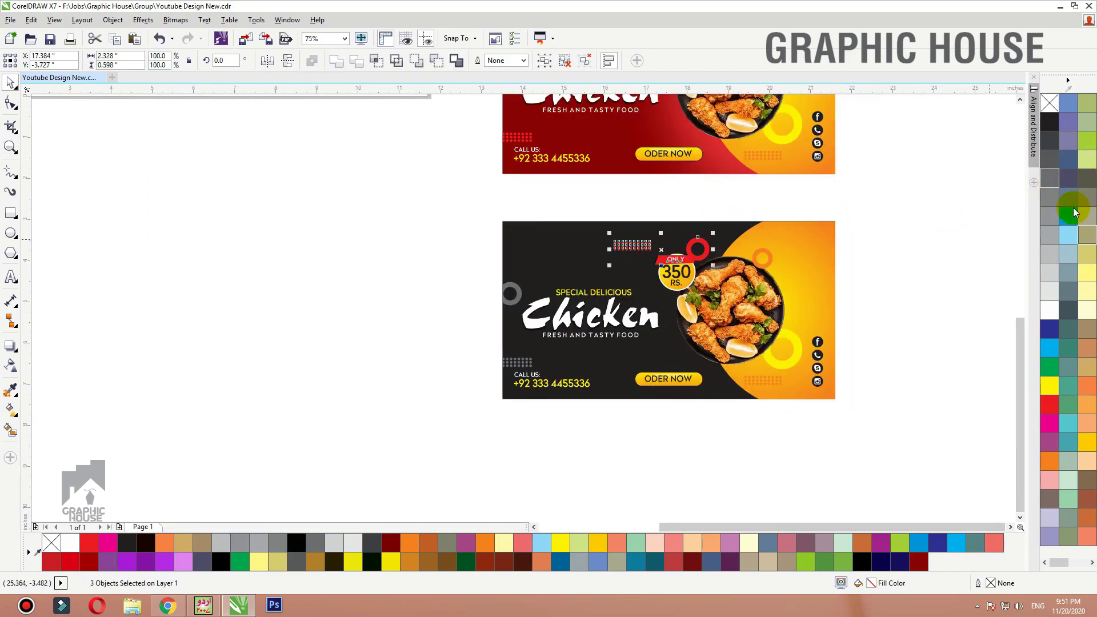
{"action": "left_click", "coordinate": [1052, 179]}
{"action": "left_click", "coordinate": [756, 198]}
{"action": "key", "text": "F2"}
Step: Fill the badge text ONLY with white and the ribbon behind it with grey C0 M0 Y0 K70
{"action": "left_click_drag", "start_coordinate": [814, 199], "coordinate": [443, 445]}
{"action": "left_click", "coordinate": [611, 202]}
{"action": "left_click", "coordinate": [1050, 311]}
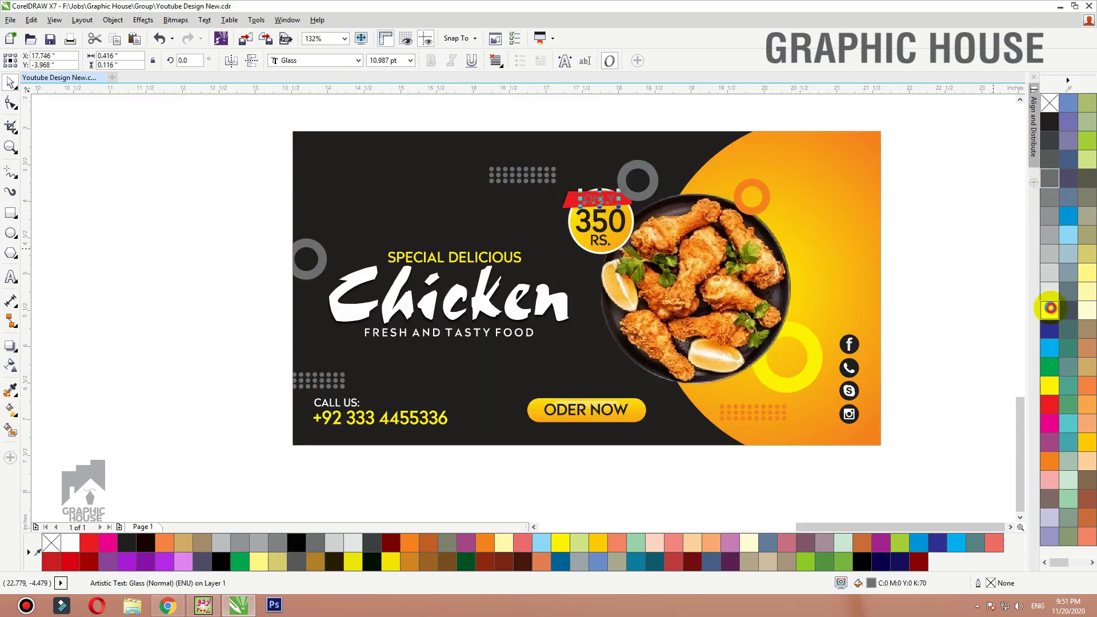
{"action": "left_click", "coordinate": [957, 244]}
{"action": "left_click", "coordinate": [579, 205]}
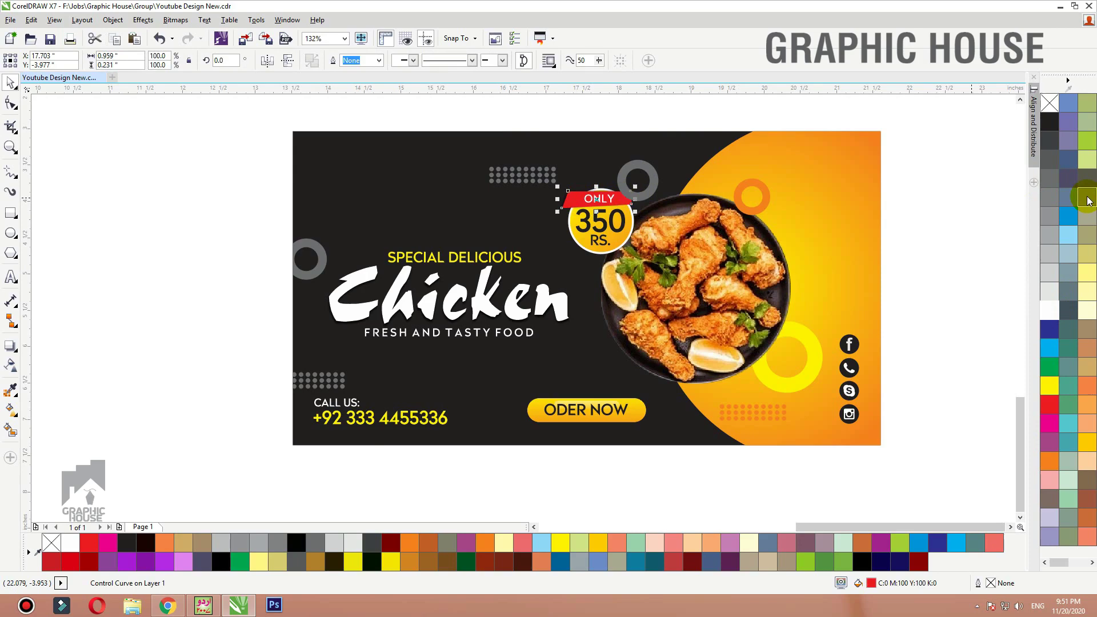
{"action": "left_click", "coordinate": [1050, 179]}
{"action": "left_click", "coordinate": [912, 191]}
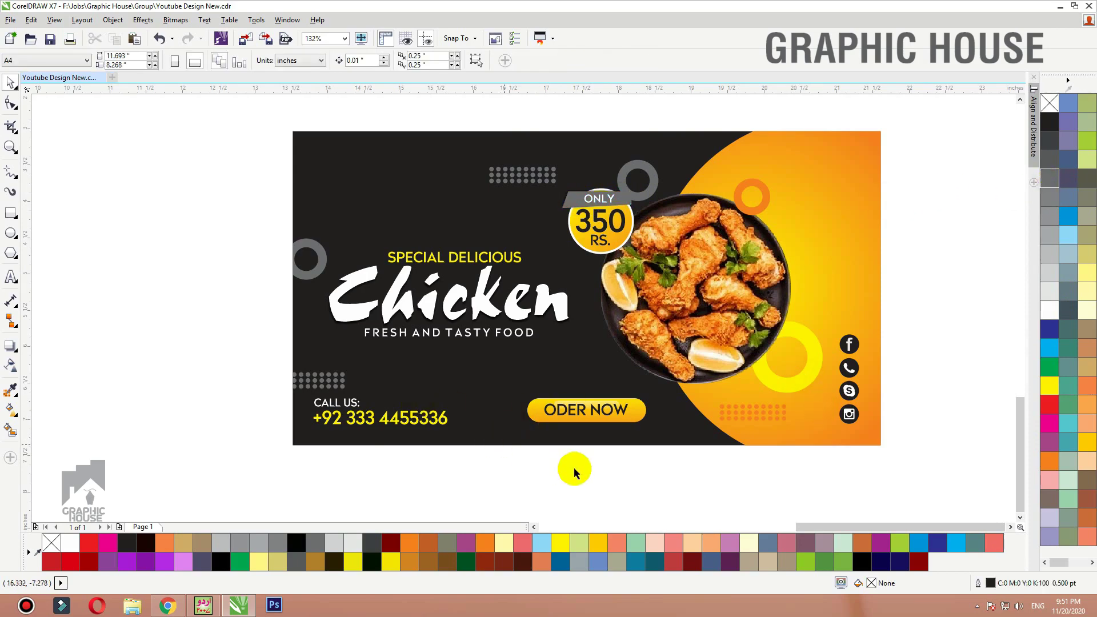
{"action": "scroll", "coordinate": [574, 471], "scroll_direction": "down", "scroll_amount": 3}
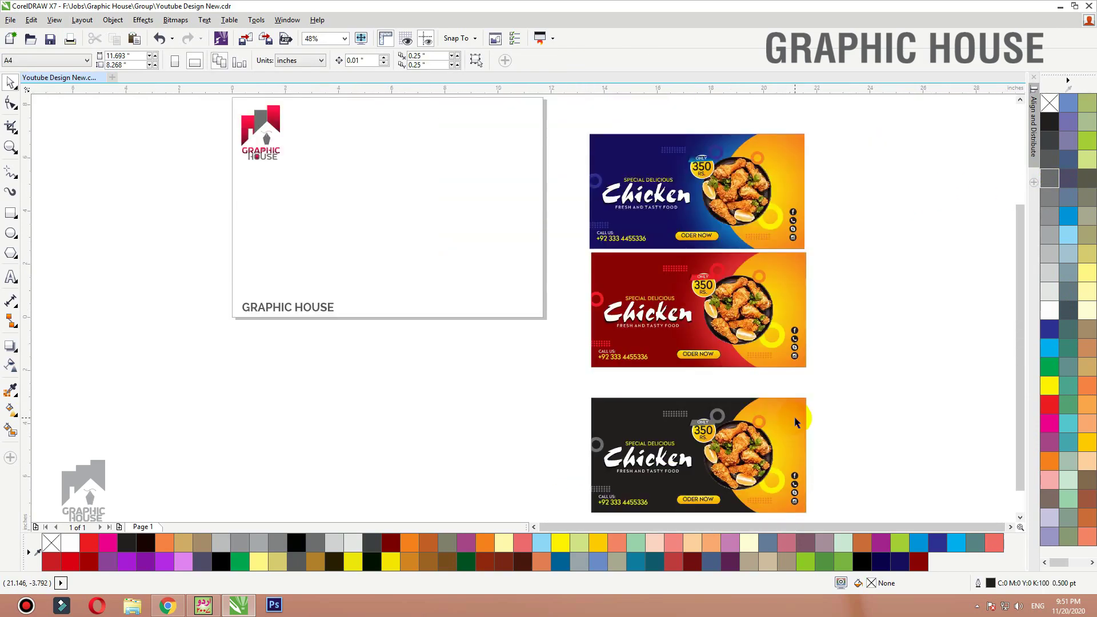